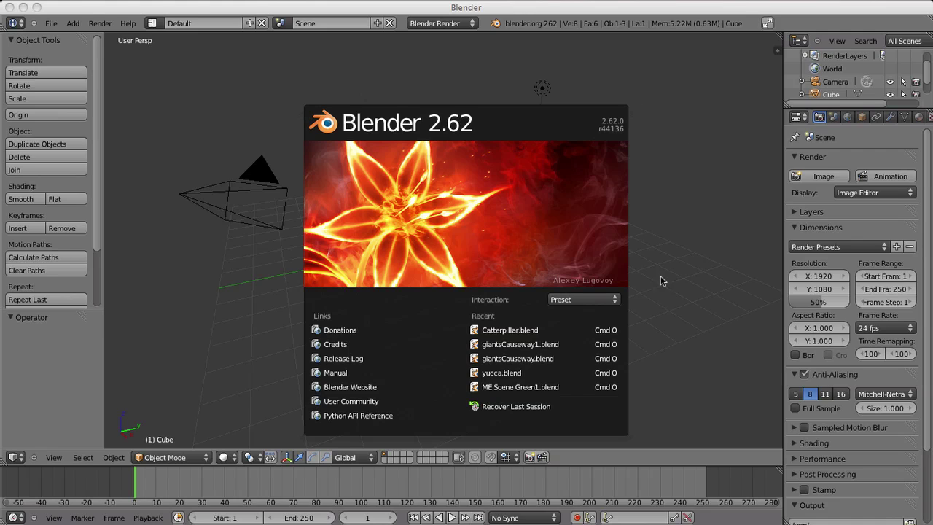
Select the camera and split the 3D viewport into two views stacked one above the other
click(224, 188)
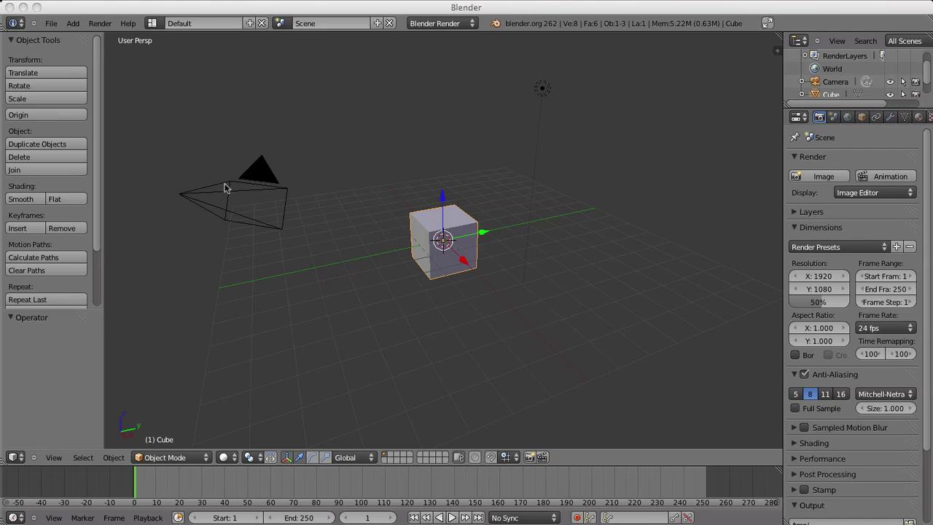
right_click(229, 188)
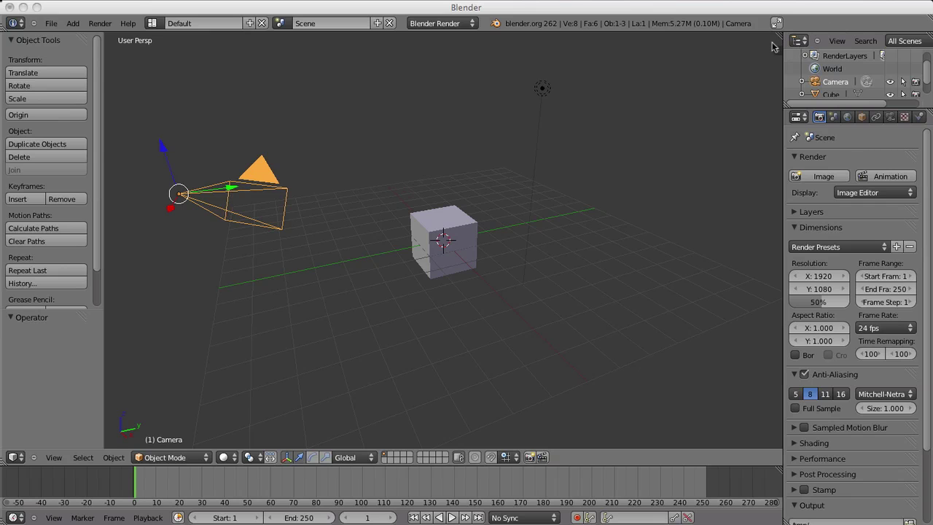
drag(779, 39, 782, 248)
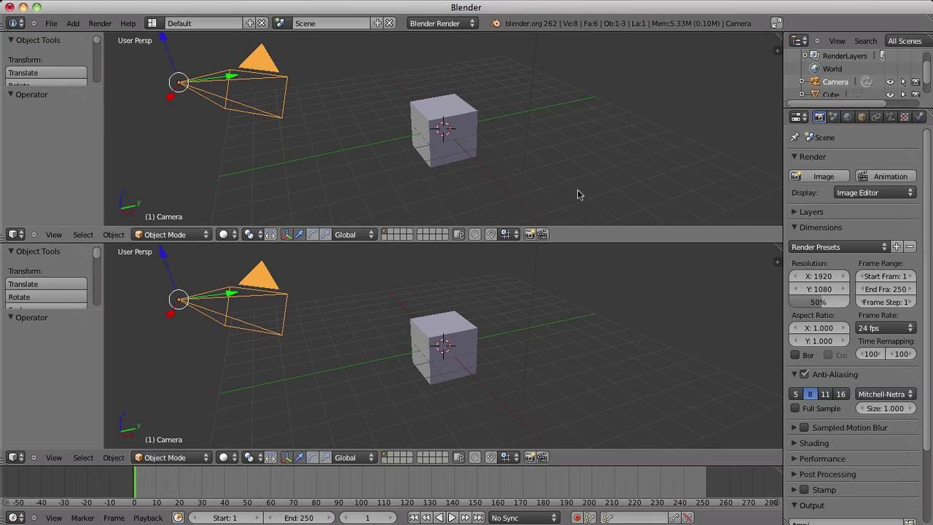
Set the upper 3D view to look through the camera and the lower one to a zoomed-out top orthographic view
key(ctrl+alt+u)
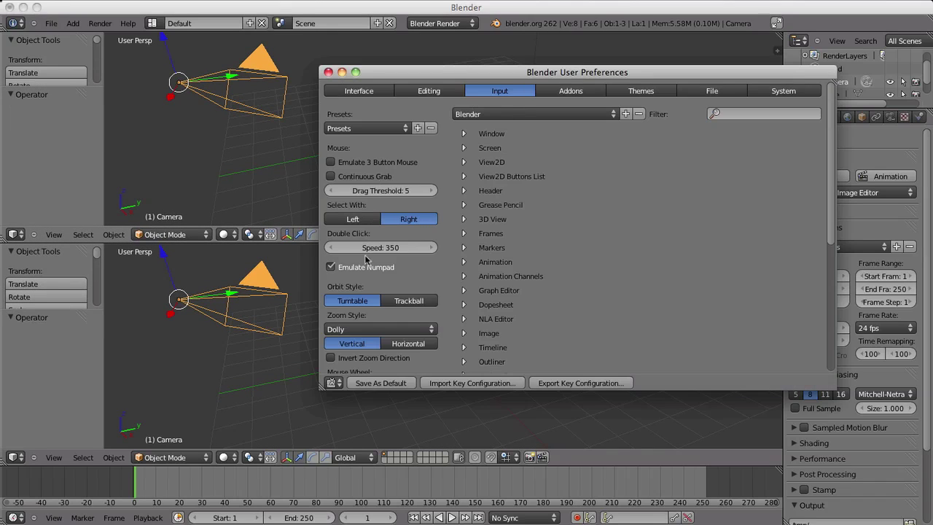
click(328, 72)
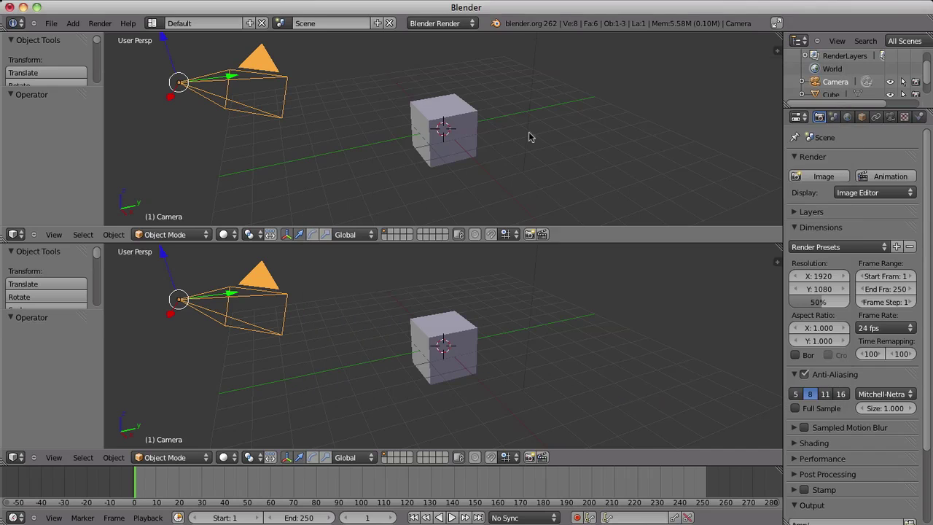
key(0)
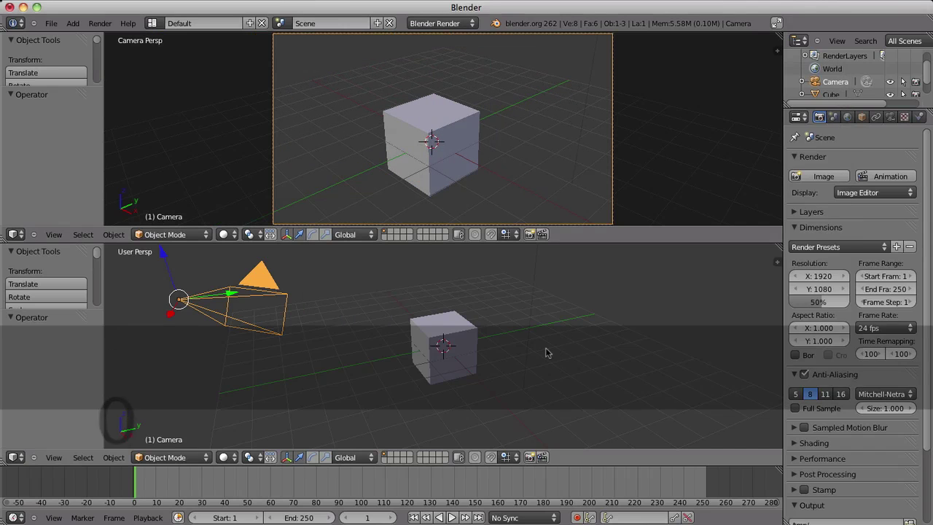
key(KP_7)
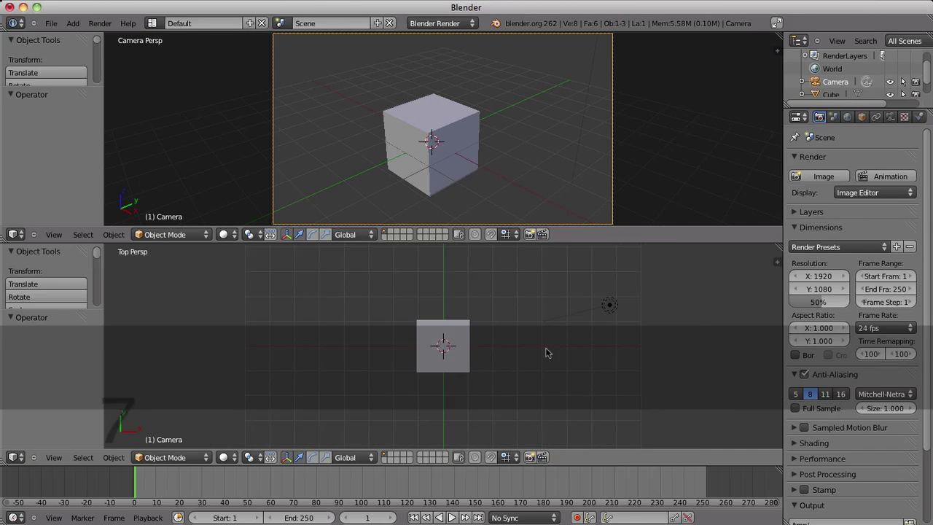
key(KP_5)
scroll(548, 353, down, 3)
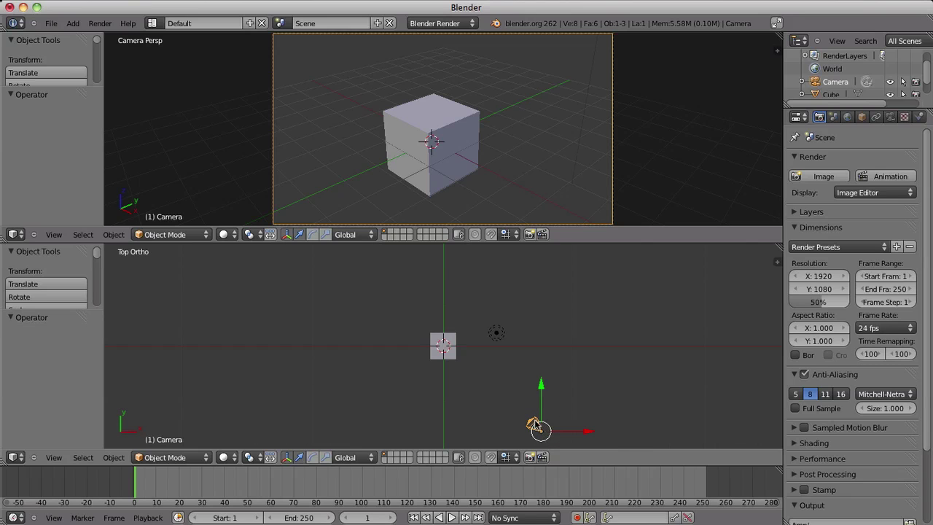
key(r)
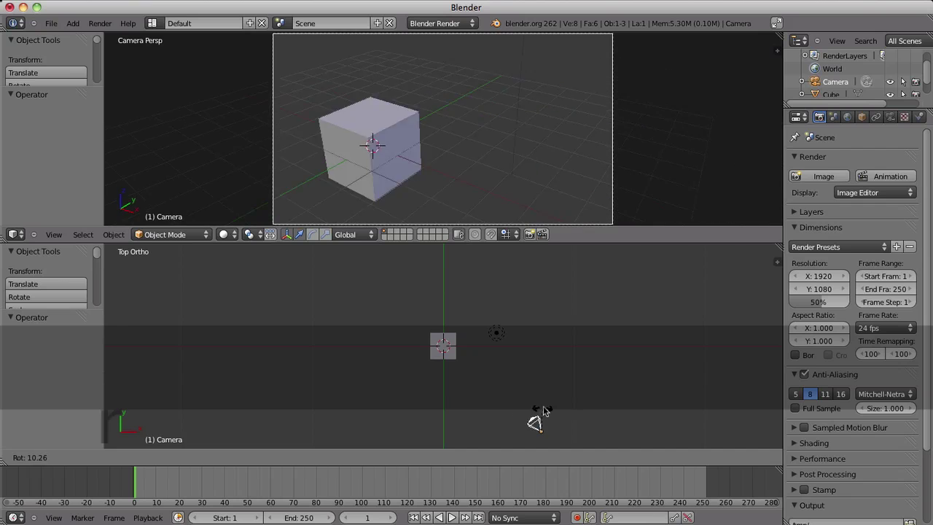
click(547, 429)
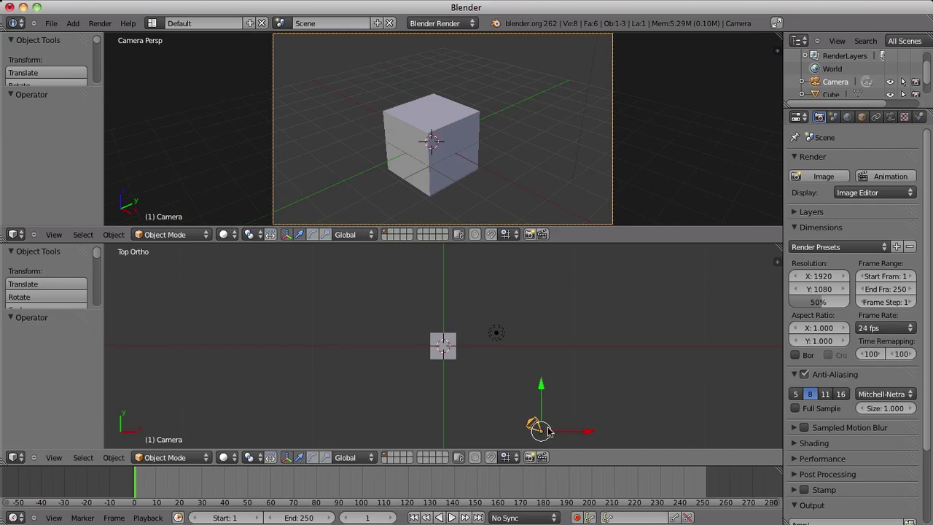
key(g)
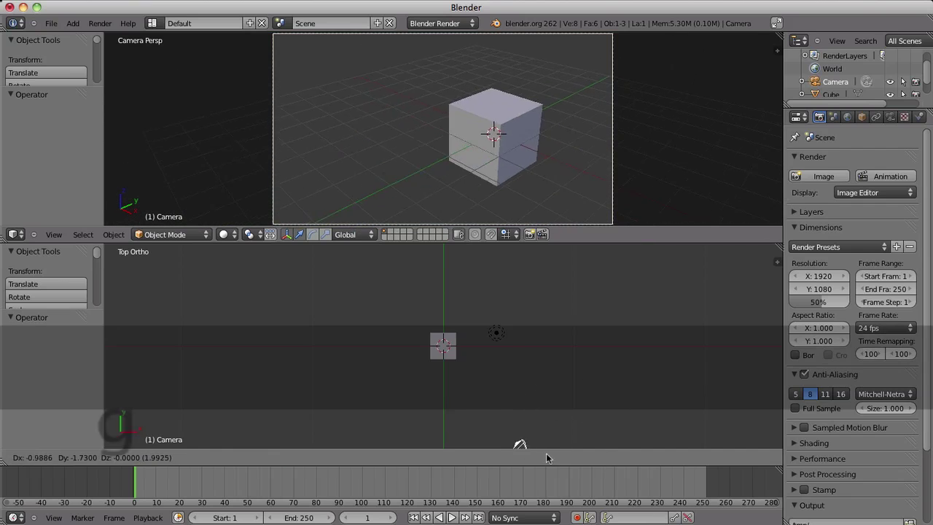
click(562, 440)
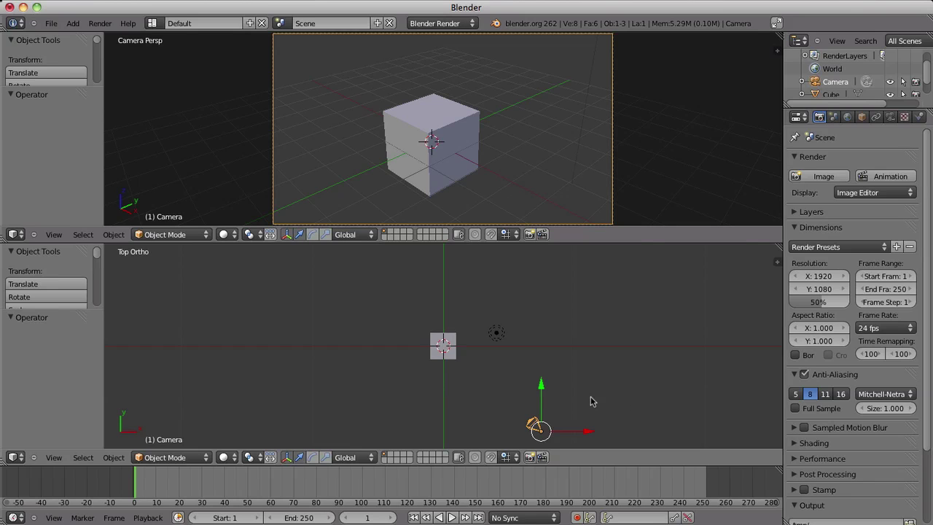
In the right orthographic view, lower the camera 2.966 units along Z and rotate it about -14.07° to frame the cube
key(3)
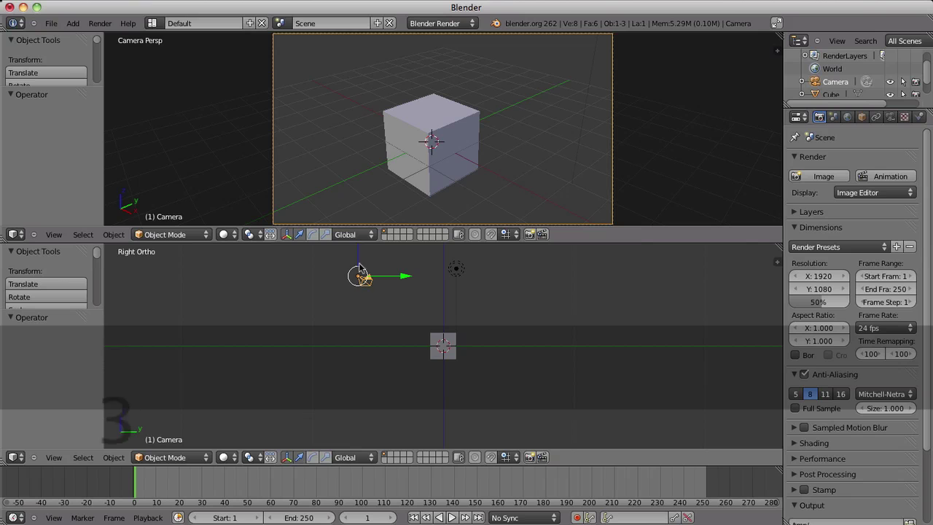
key(g)
key(z)
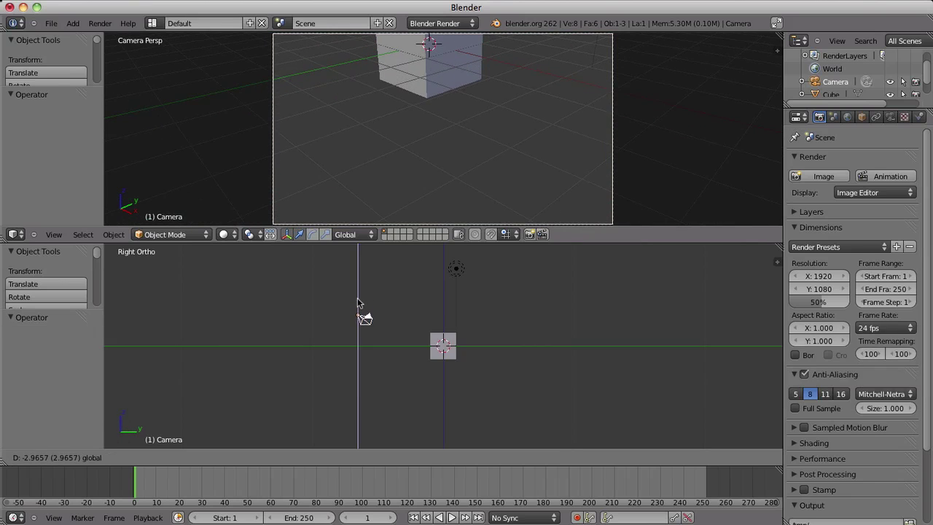
click(357, 299)
key(r)
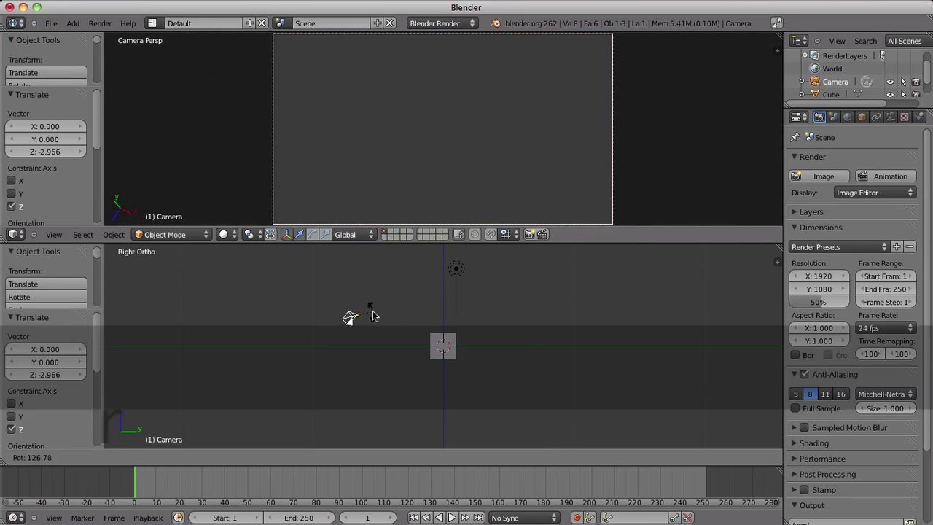
click(336, 310)
Return the lower view to the top and insert a LocRot keyframe for the camera at frame 1
key(KP_7)
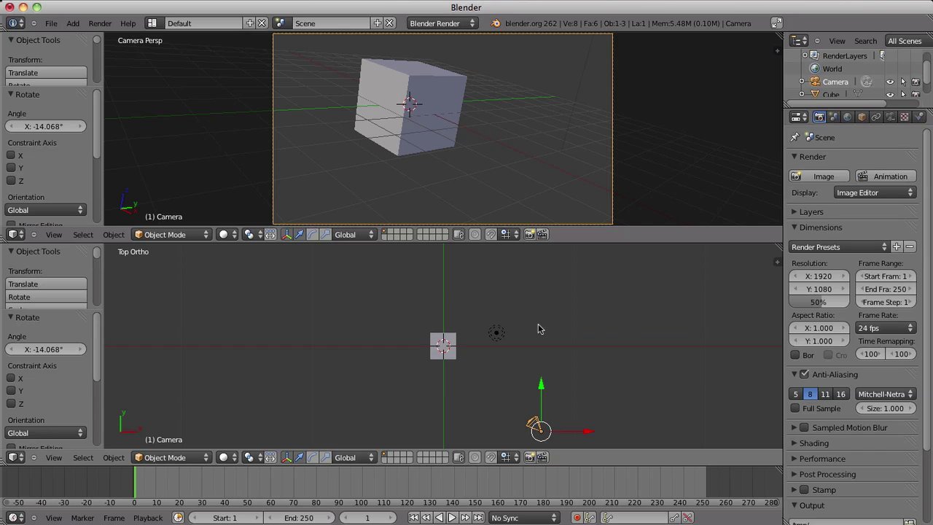
key(i)
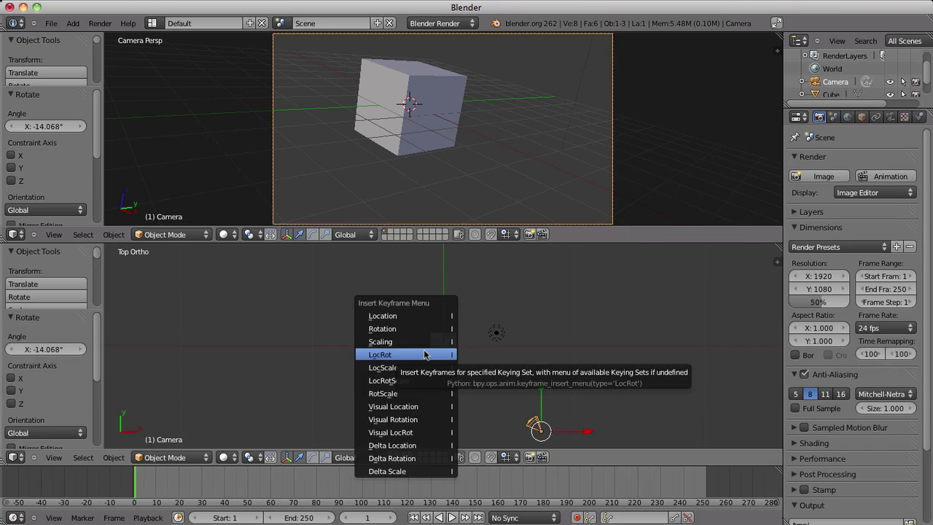
click(424, 354)
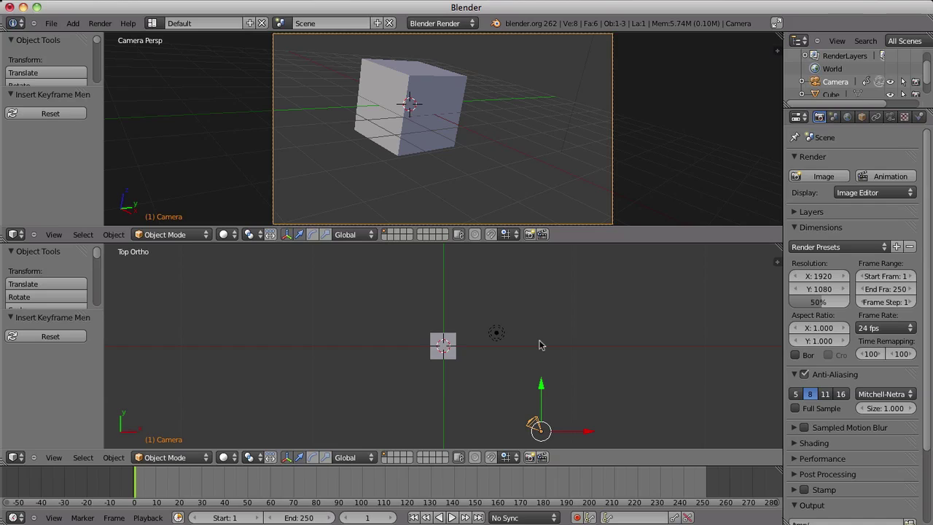
At frame 25, insert a LocRot keyframe with the camera moved 10.973 units along Y and rotated about -77.8° toward the cube
drag(153, 478, 191, 479)
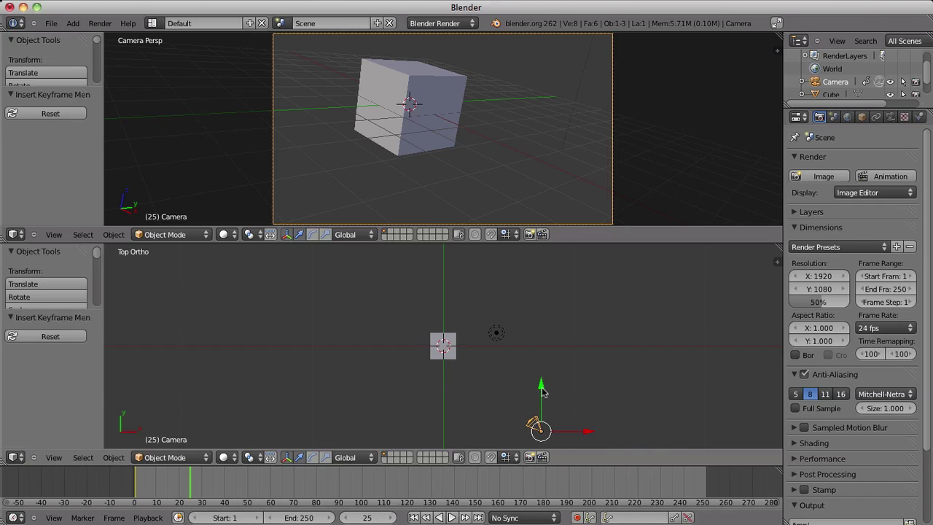
drag(543, 392, 546, 251)
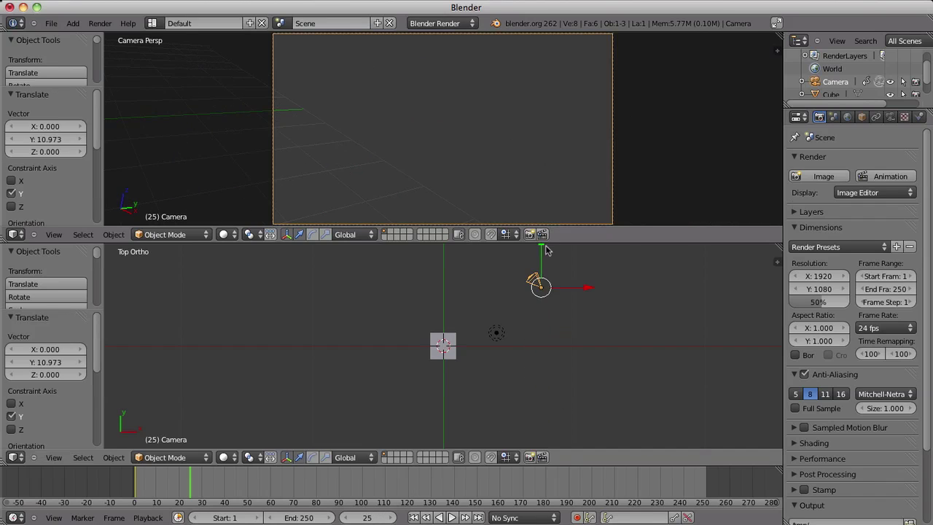
key(r)
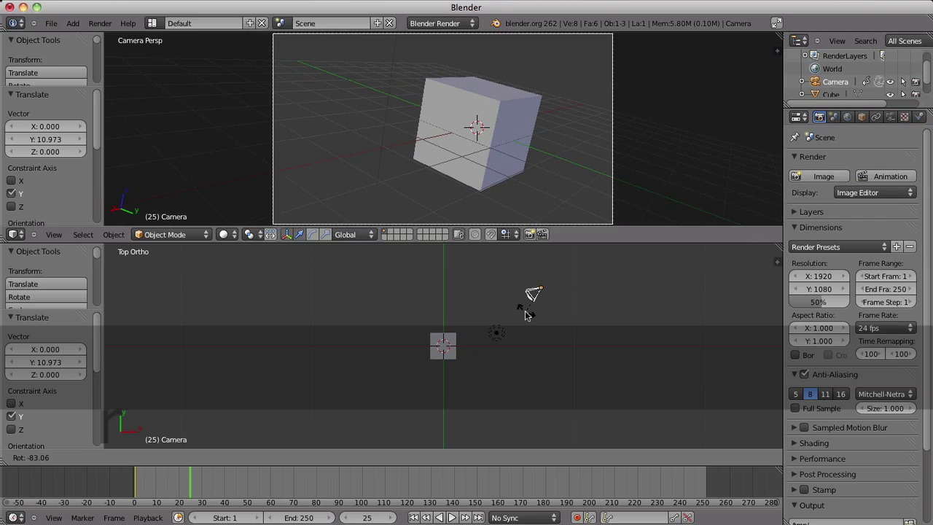
click(525, 314)
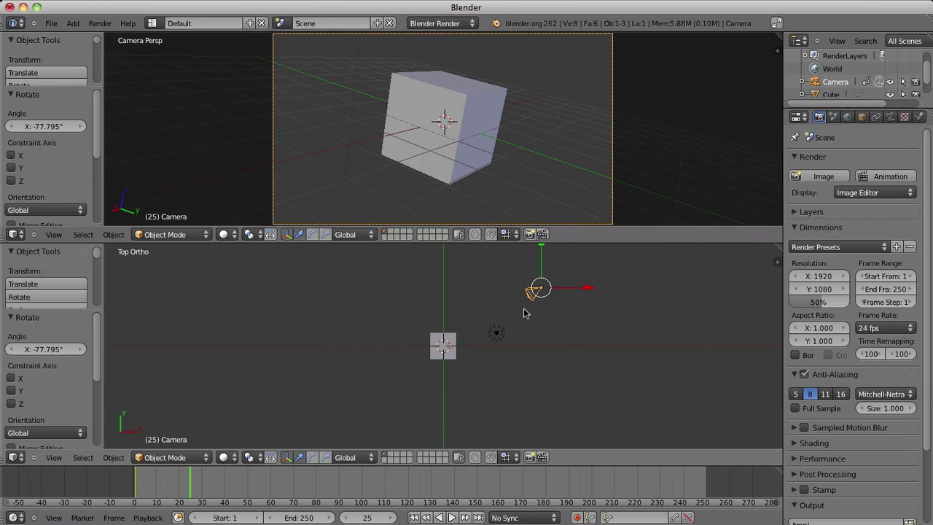
key(i)
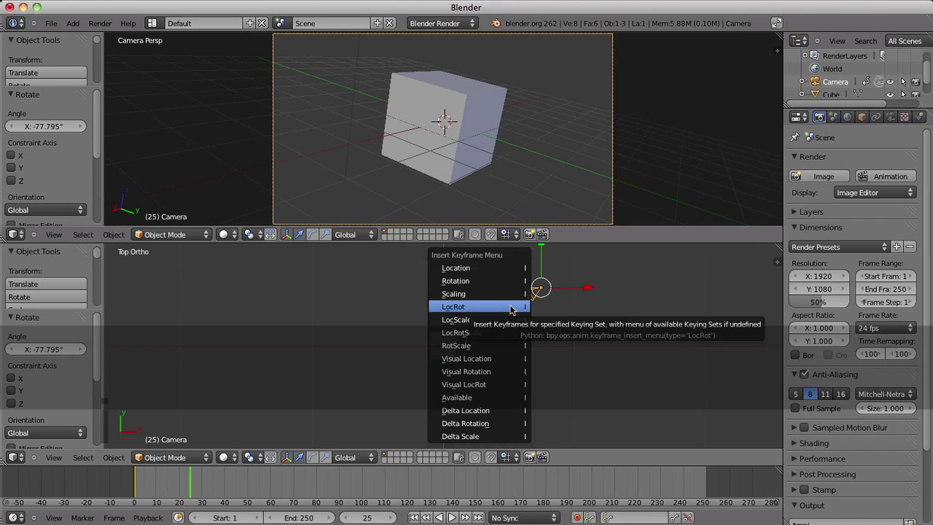
click(511, 307)
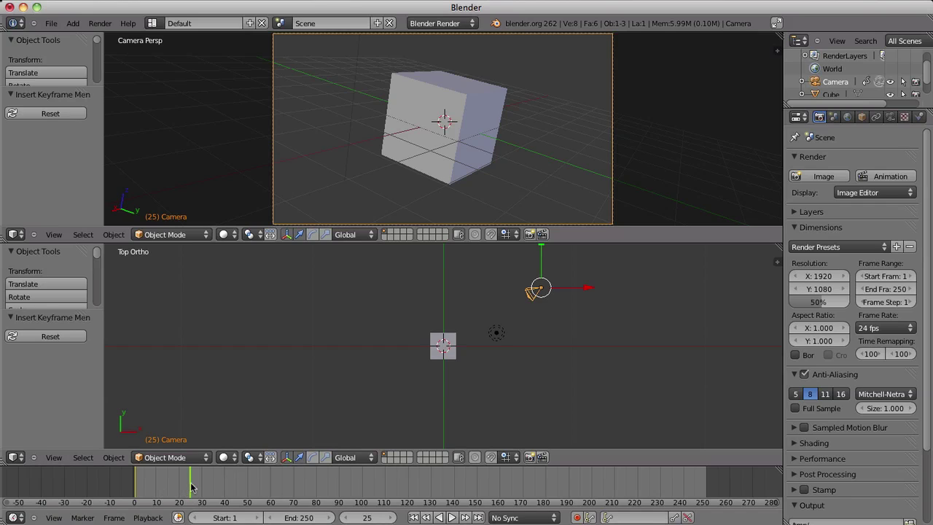
At frame 50, insert a LocRot keyframe with the camera moved -13.494 units along X and rotated about -111.9° toward the cube
drag(191, 486, 248, 487)
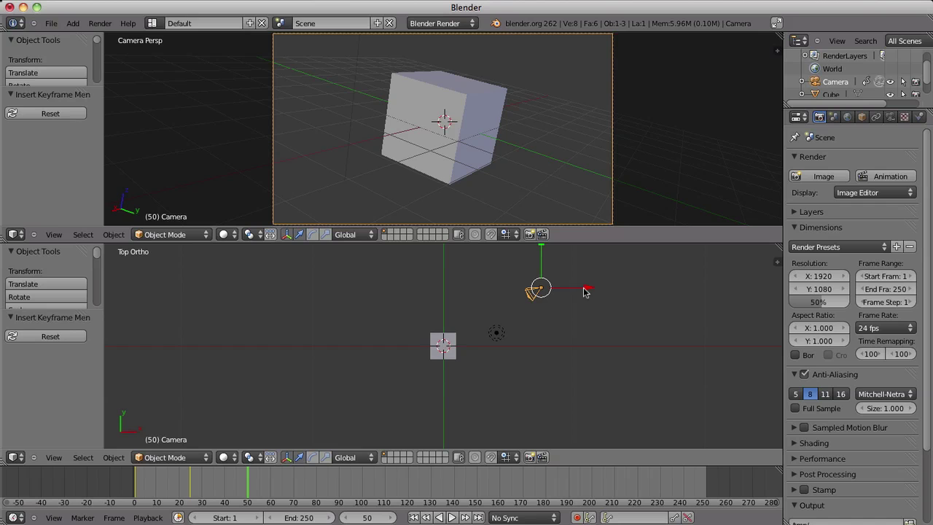
drag(587, 291, 408, 302)
key(r)
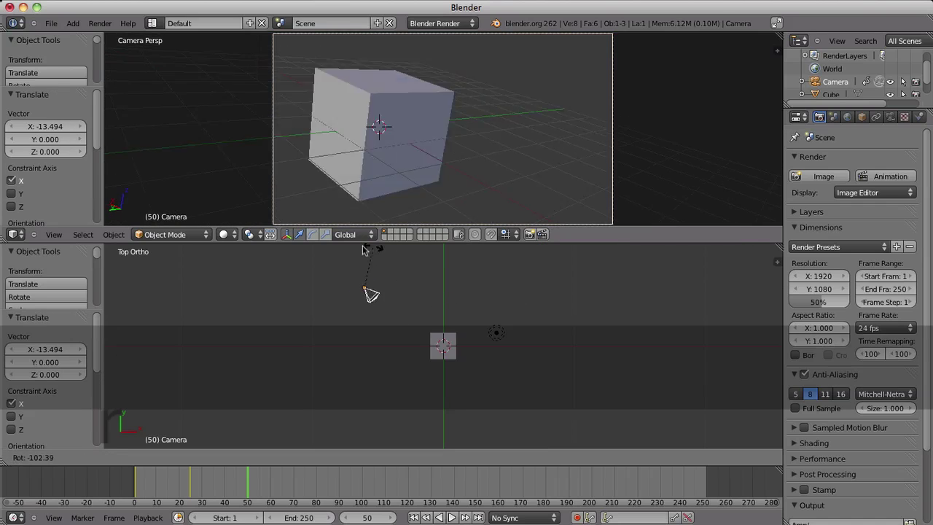
click(366, 252)
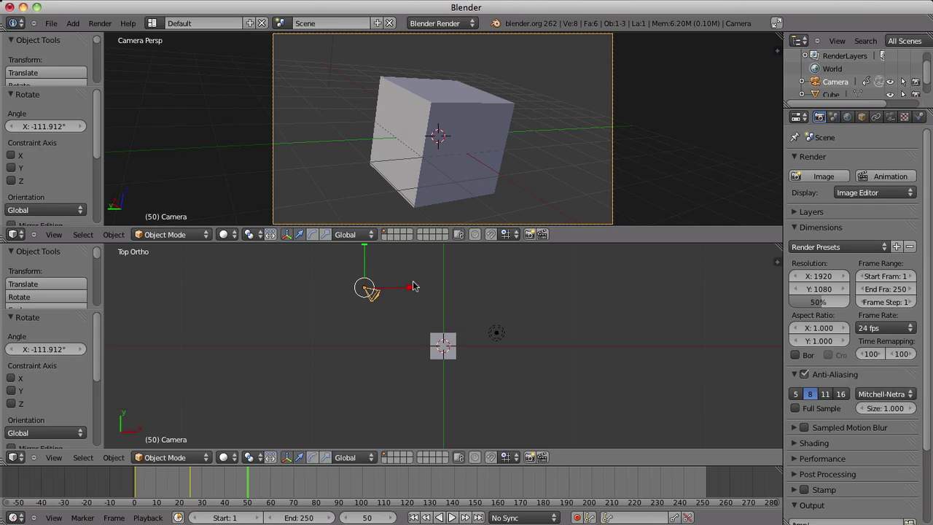
key(i)
click(412, 287)
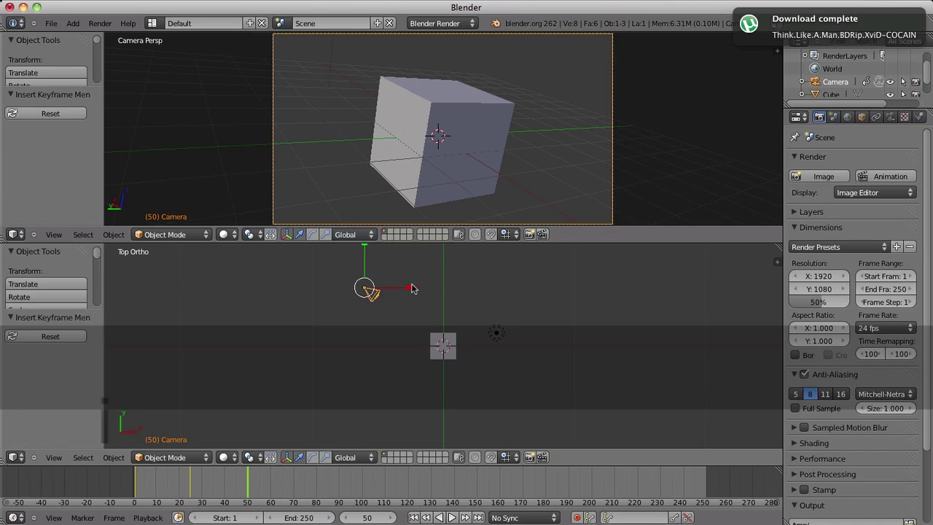
At frame 75, insert a keyframe with the camera moved -9.836 units along Y and rotated about -77° toward the cube
key(Up)
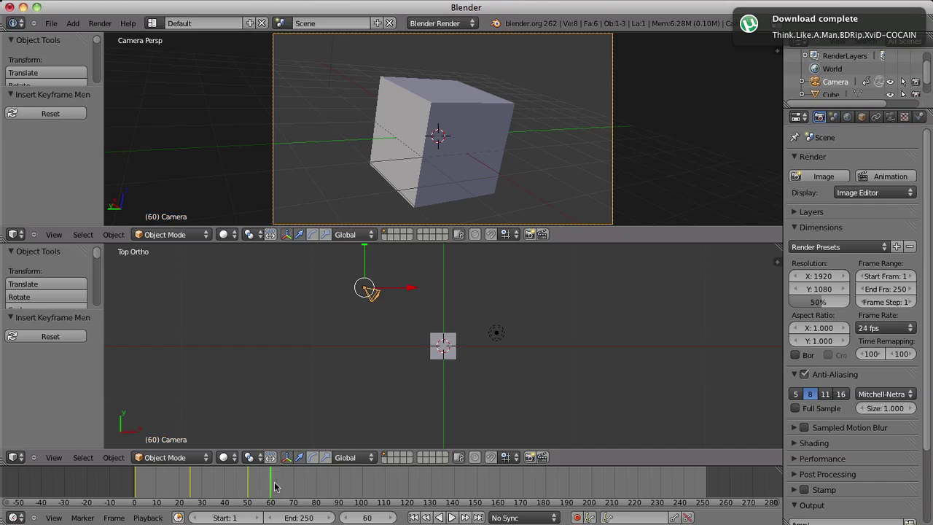
drag(274, 486, 305, 487)
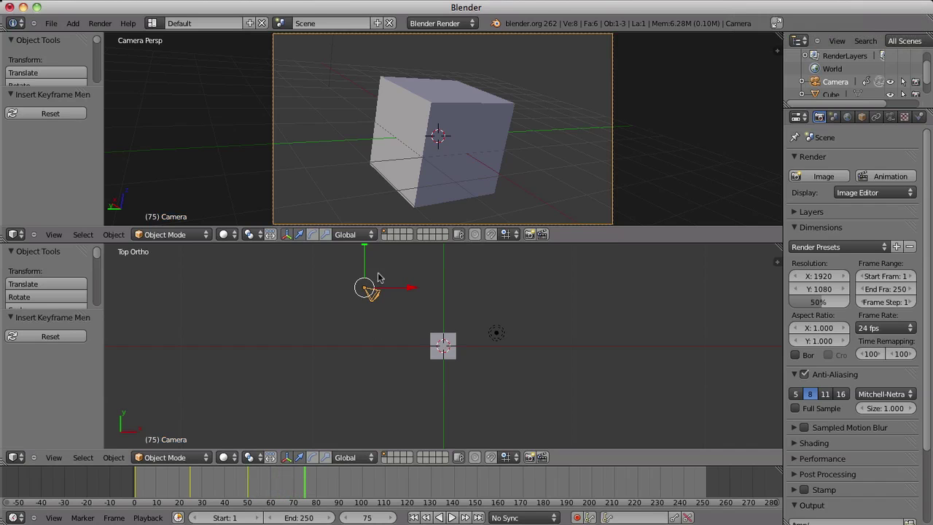
drag(364, 251, 369, 383)
key(r)
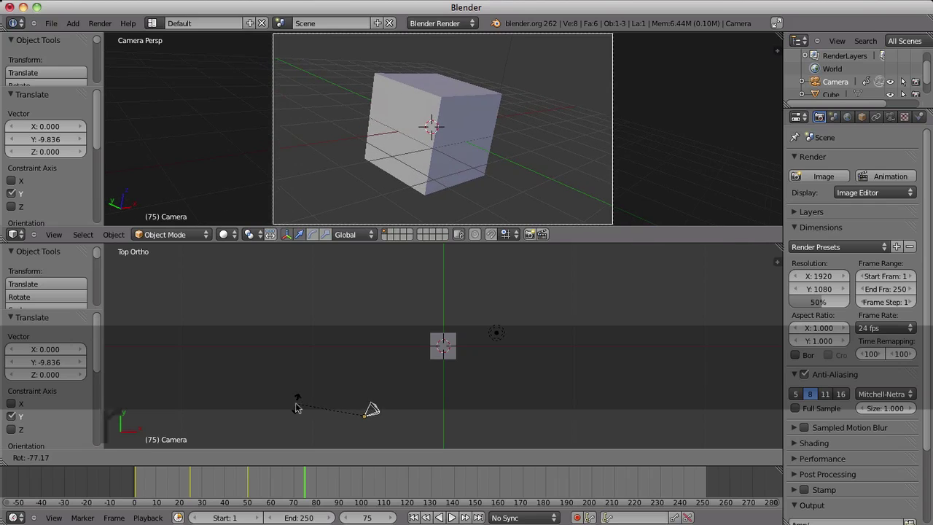
click(297, 402)
key(i)
click(358, 395)
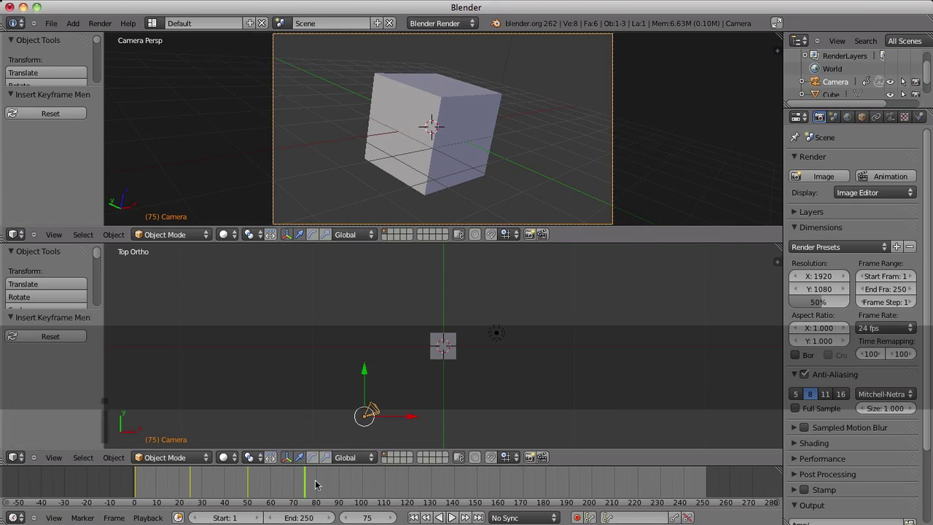
Return to frame 75, rotate the camera about -78.4° toward the cube, and insert a LocRot keyframe
click(366, 486)
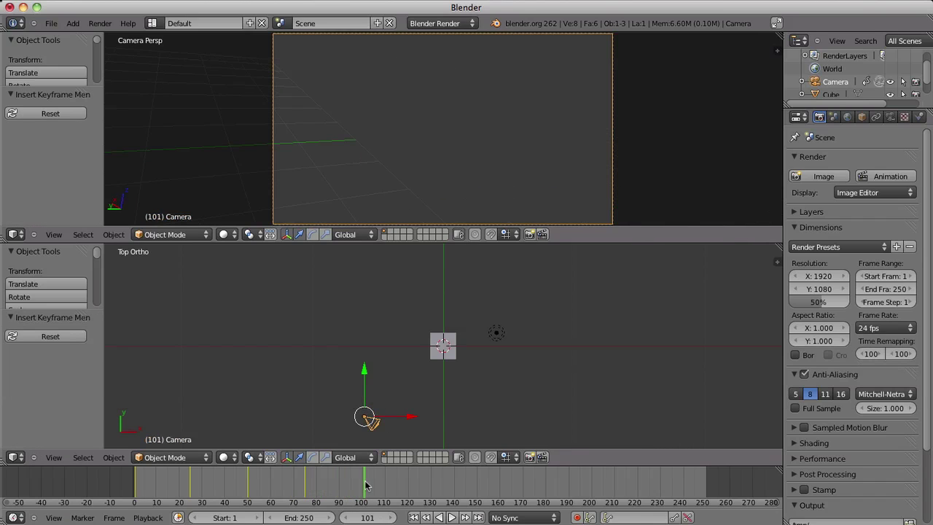
drag(363, 486, 306, 485)
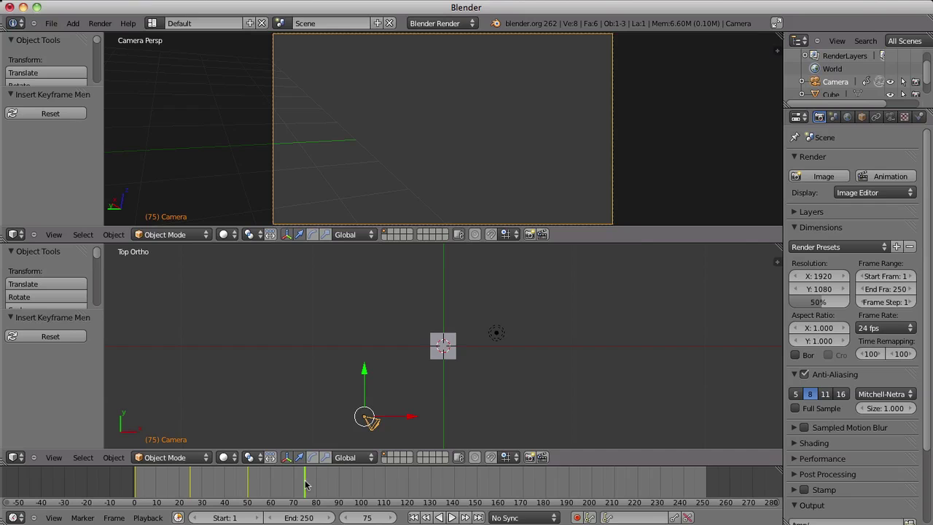
key(r)
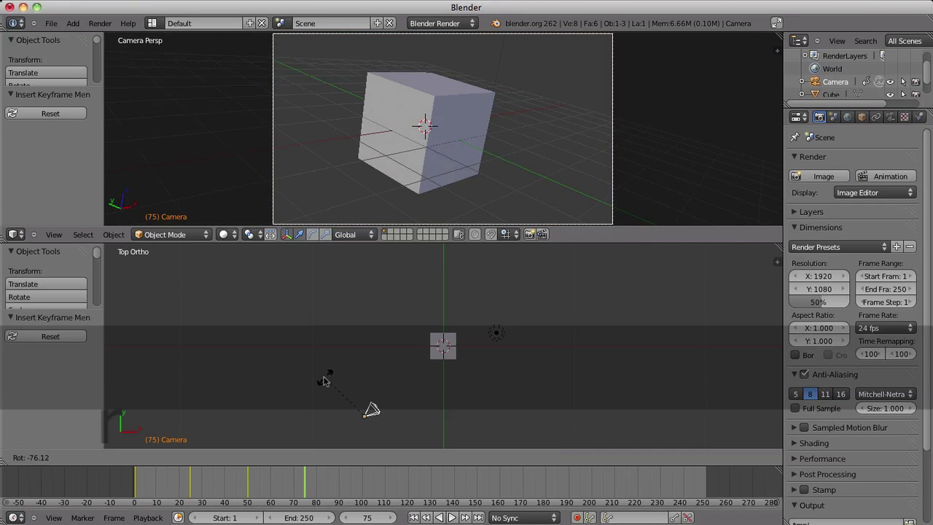
click(323, 380)
key(i)
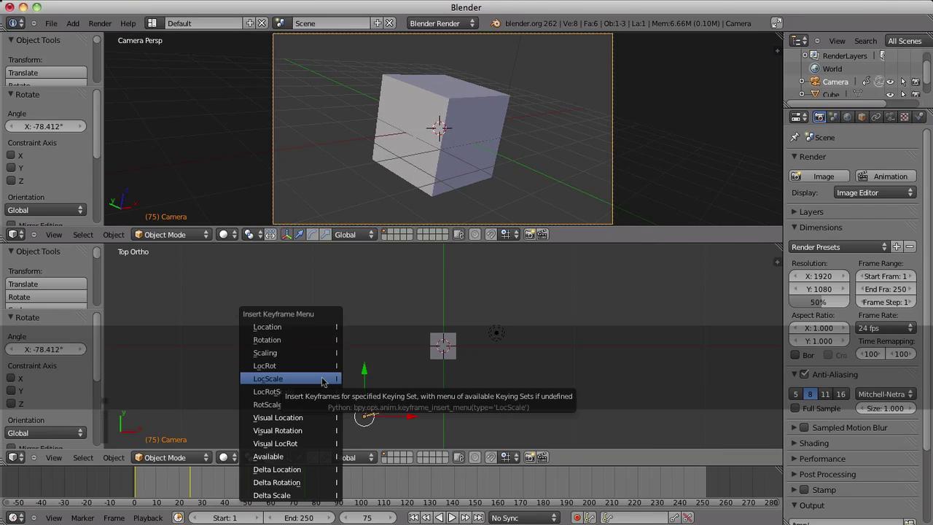
click(322, 365)
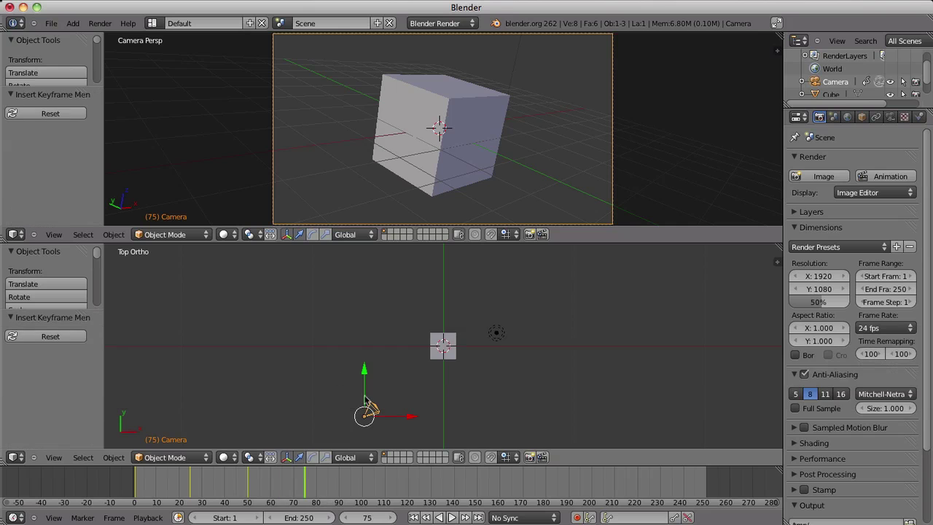
Rewind to frame 0, then split the timeline and turn the upper half into a DopeSheet editor
drag(306, 481, 124, 484)
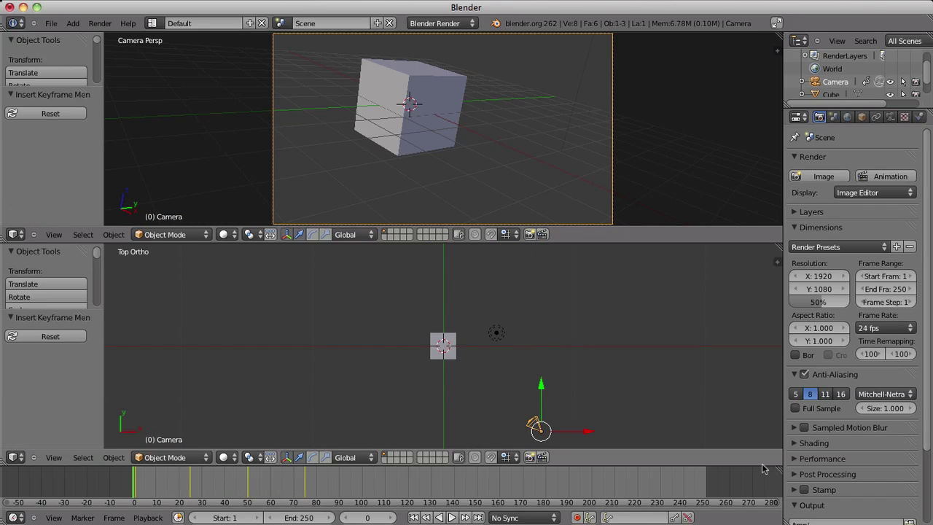
mouse_move(762, 467)
mouse_down()
mouse_move(759, 386)
mouse_move(772, 465)
mouse_up()
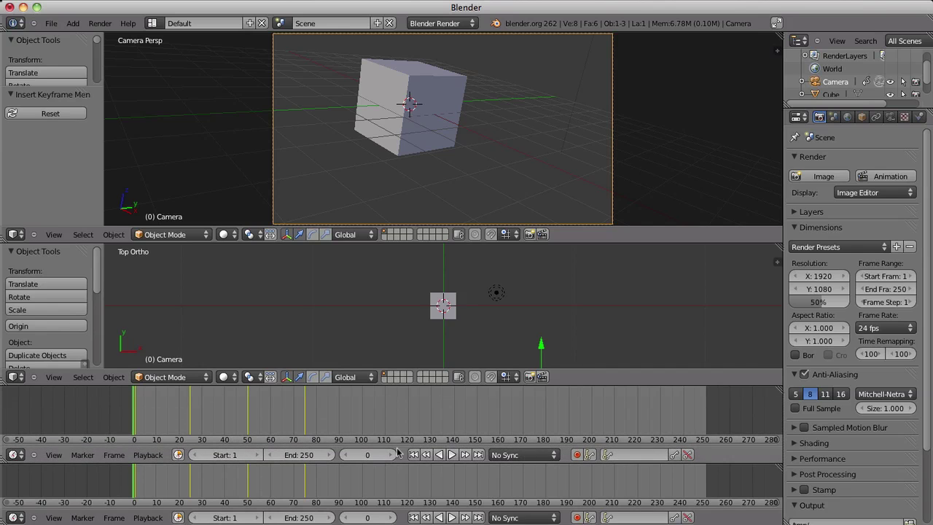
click(13, 454)
click(37, 400)
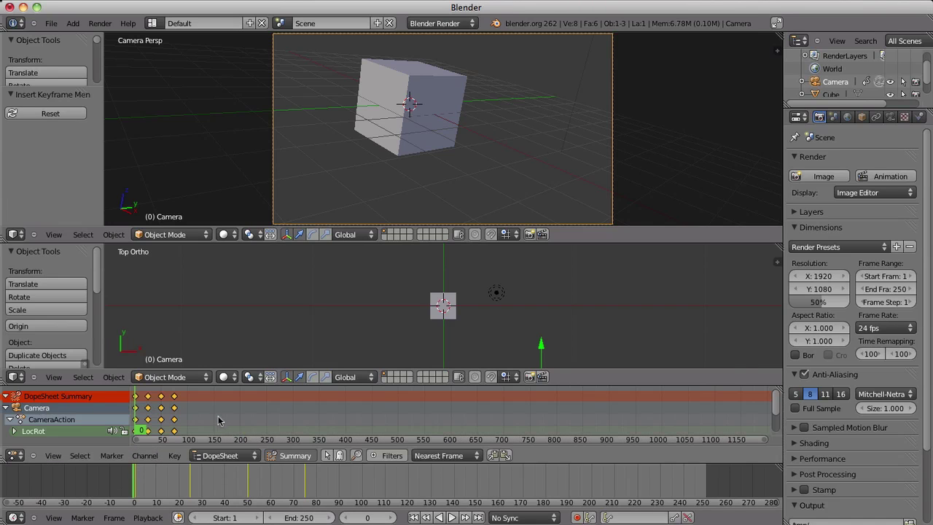
Duplicate the camera's first keyframe in the dope sheet and place the copy at about frame 102
right_click(135, 398)
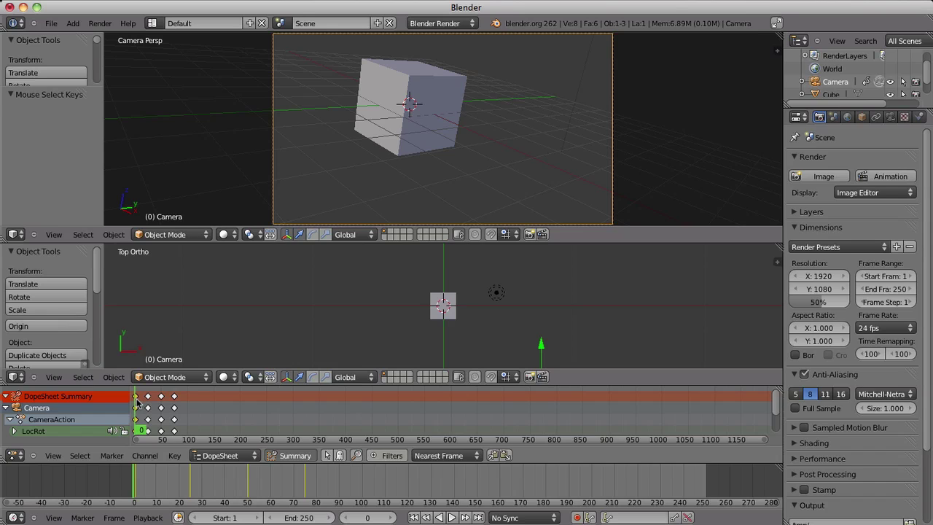
key(shift+d)
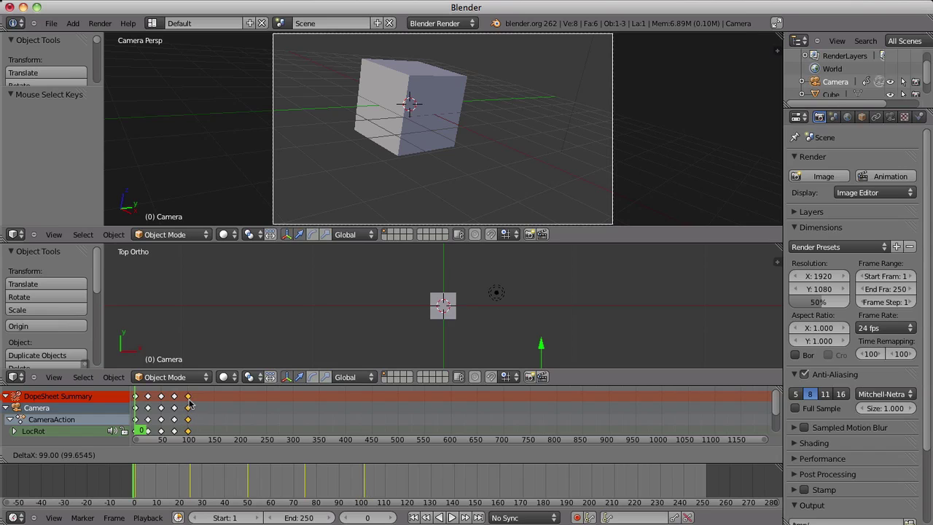
click(190, 403)
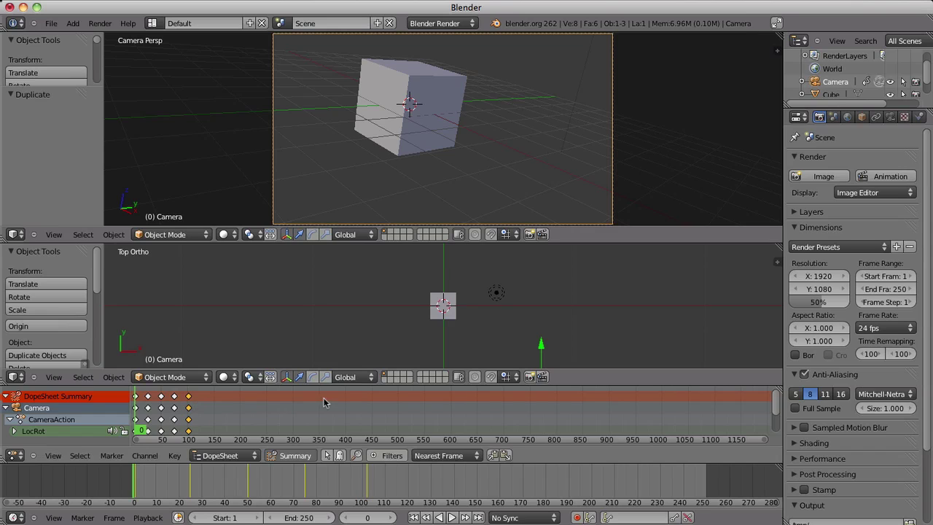
At frame 102, set the camera's Z rotation to 405.927° and insert a keyframe
key(n)
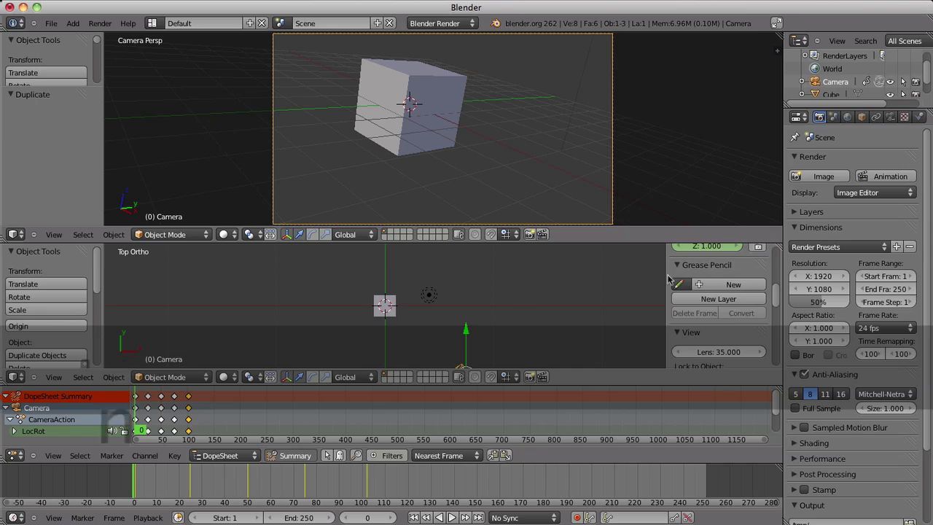
scroll(721, 288, up, 5)
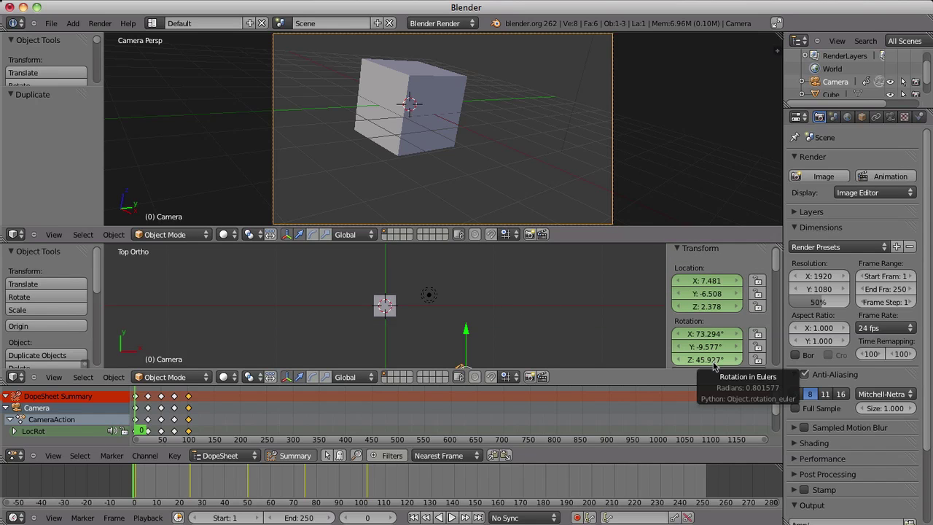
click(191, 394)
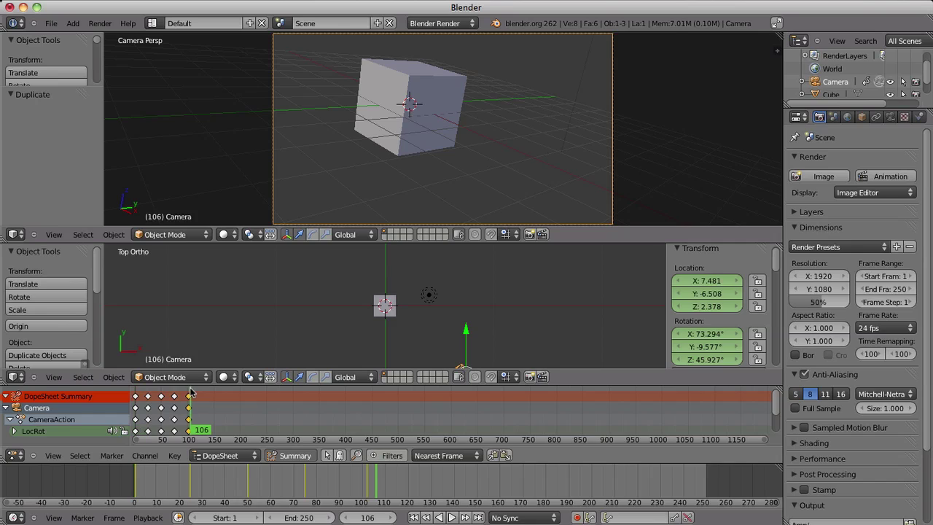
drag(191, 394, 188, 394)
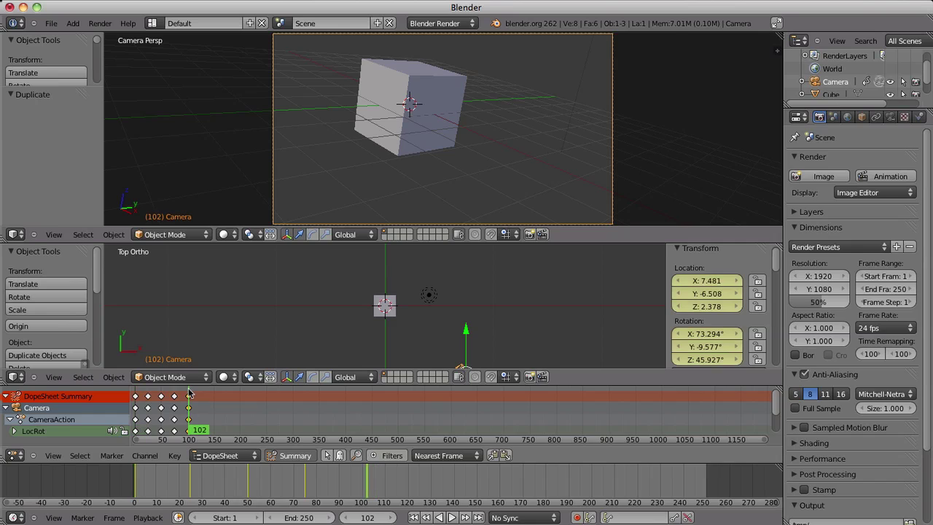
click(702, 360)
click(680, 360)
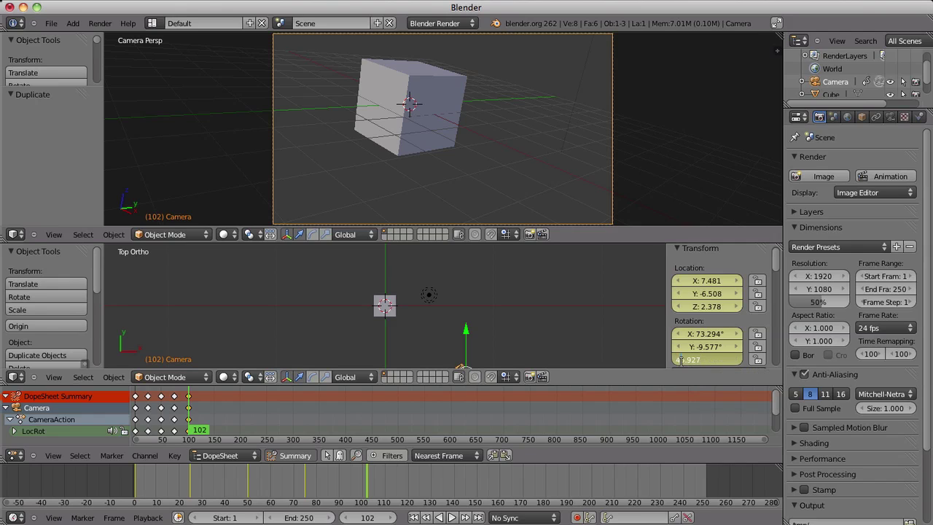
text(0)
key(Return)
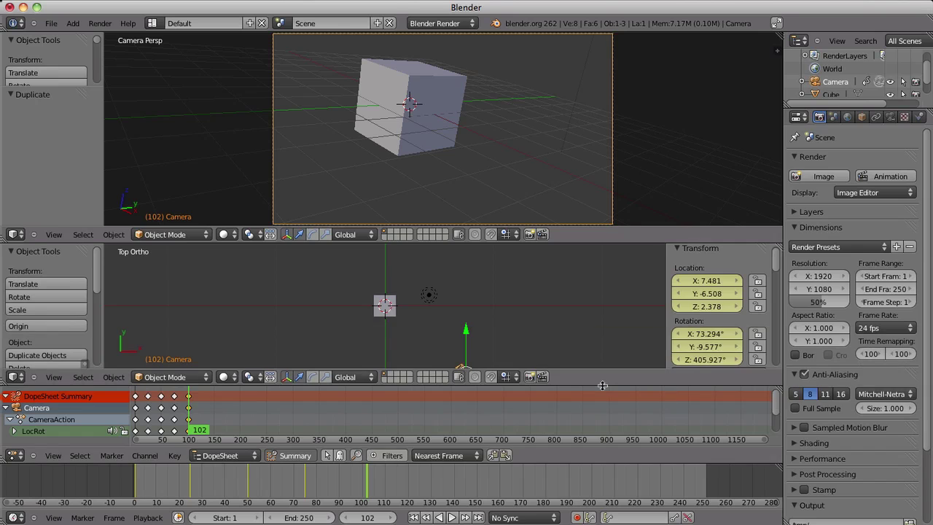
key(i)
click(453, 306)
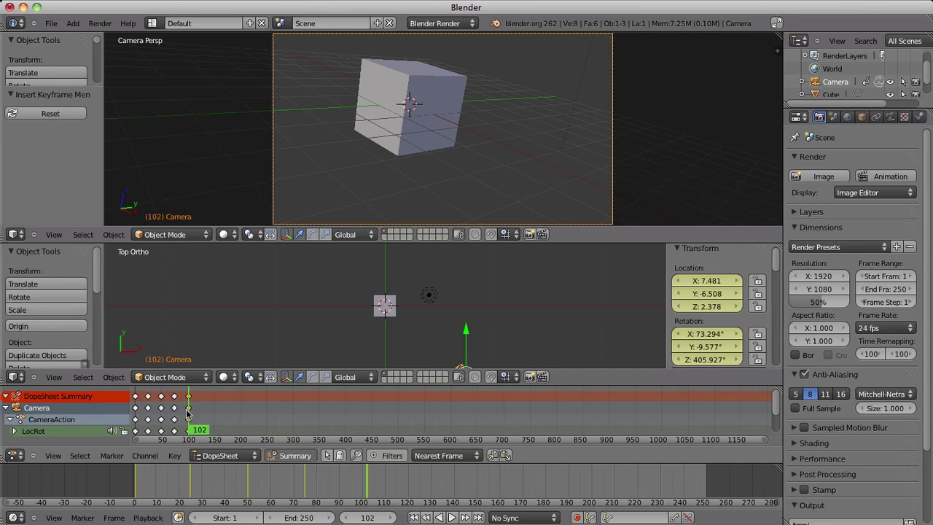
Compare the camera's view and transform values at the first keyframe and the keyframe at frame 102
key(Right)
key(Right)
key(Right)
key(Right)
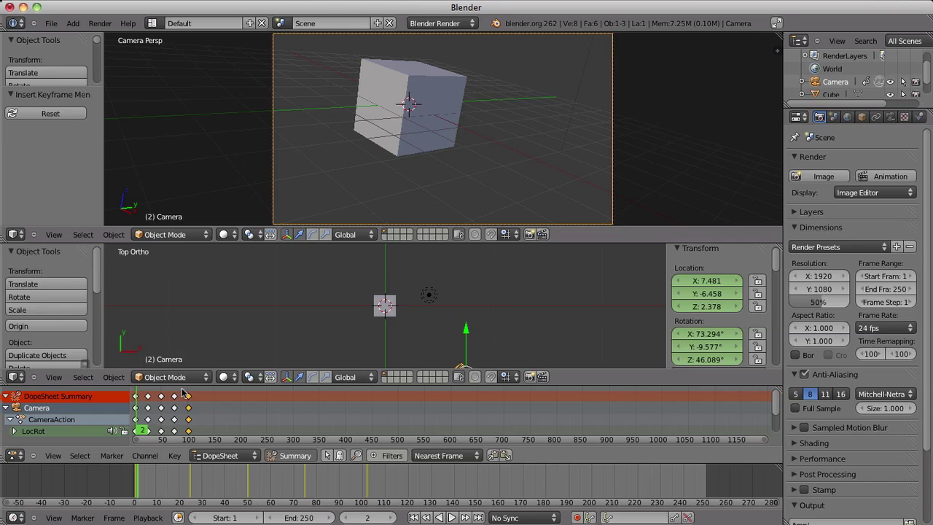
click(127, 395)
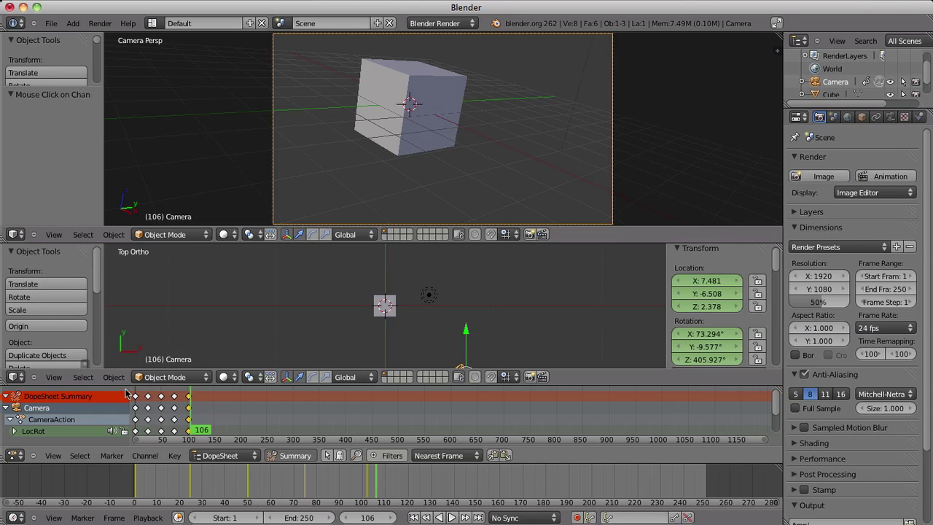
click(136, 395)
click(189, 394)
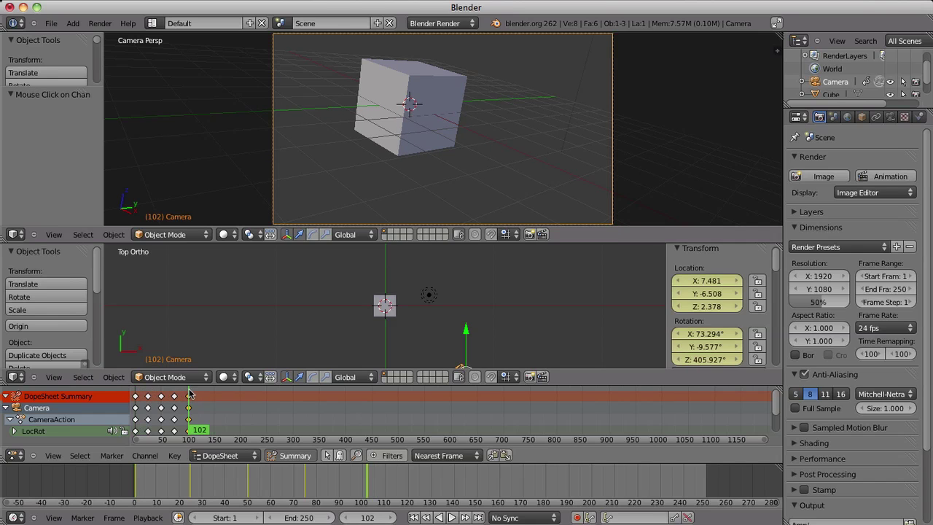
mouse_move(187, 394)
mouse_down()
mouse_move(134, 395)
mouse_move(187, 394)
mouse_up()
Set the animation's end frame to 100, play the camera animation, and stop the playback
click(315, 517)
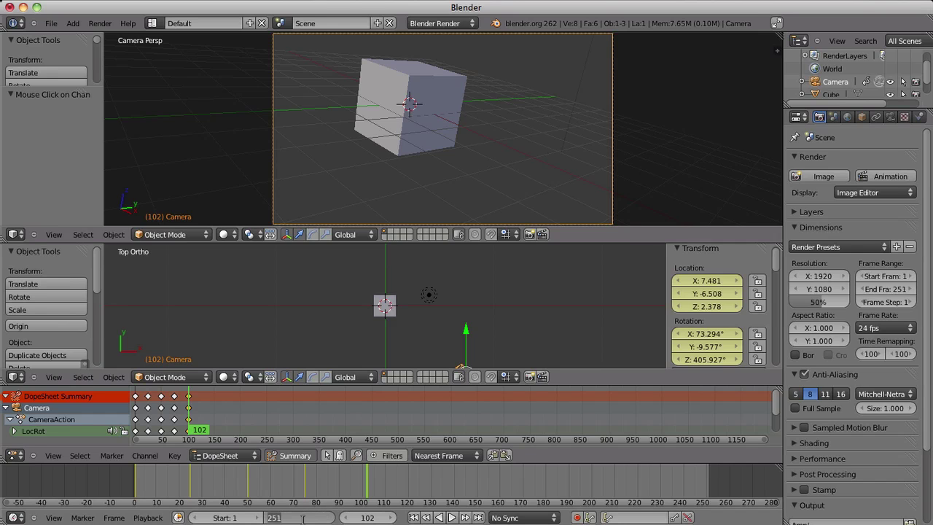
text(100)
key(Return)
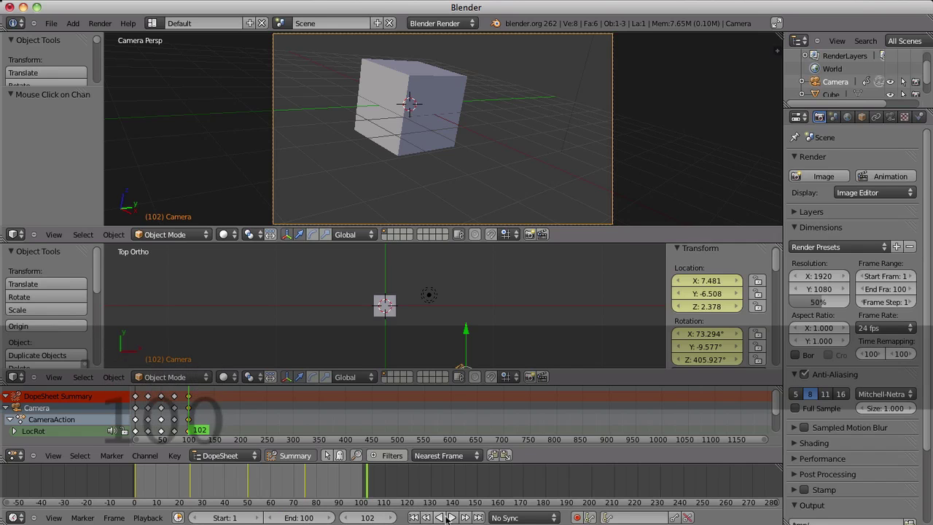
click(450, 517)
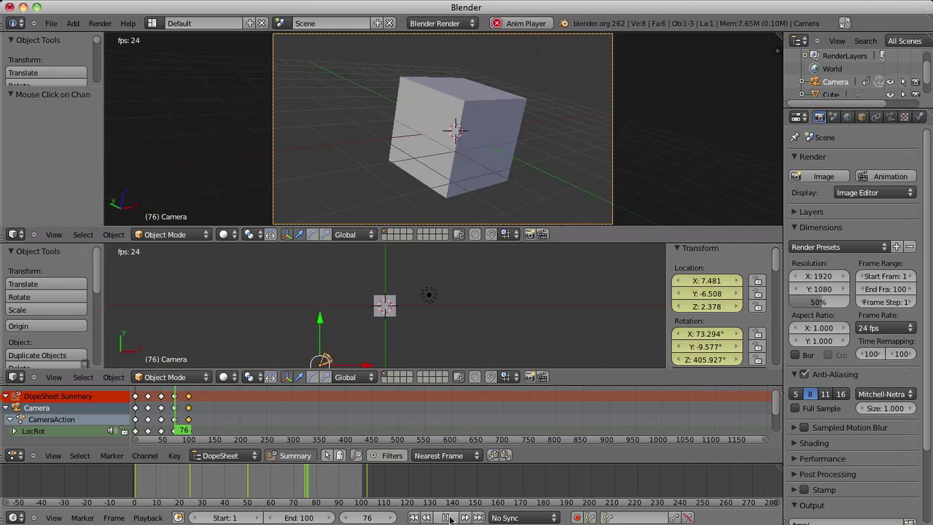
key(Escape)
Move the camera's last keyframe in the dope sheet back to about frame 100
mouse_move(140, 439)
mouse_down()
mouse_move(295, 433)
mouse_move(149, 438)
mouse_up()
click(291, 432)
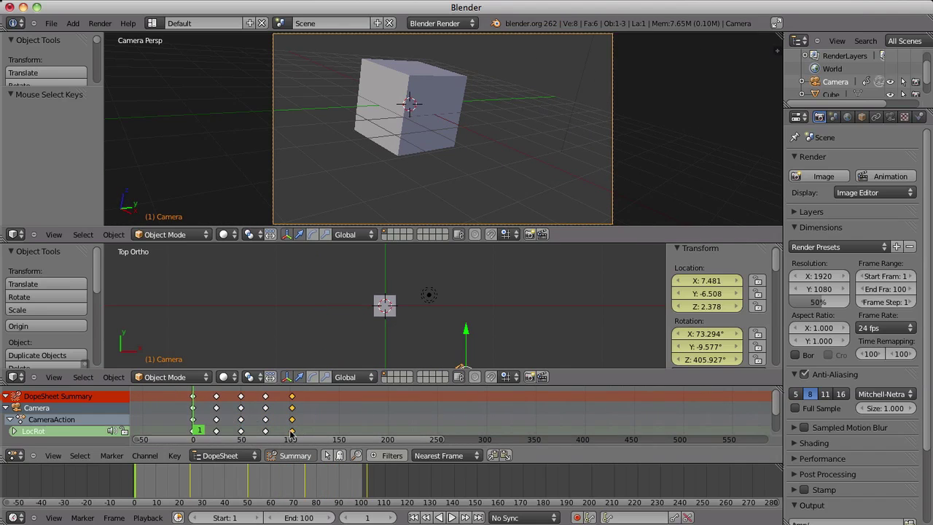
key(g)
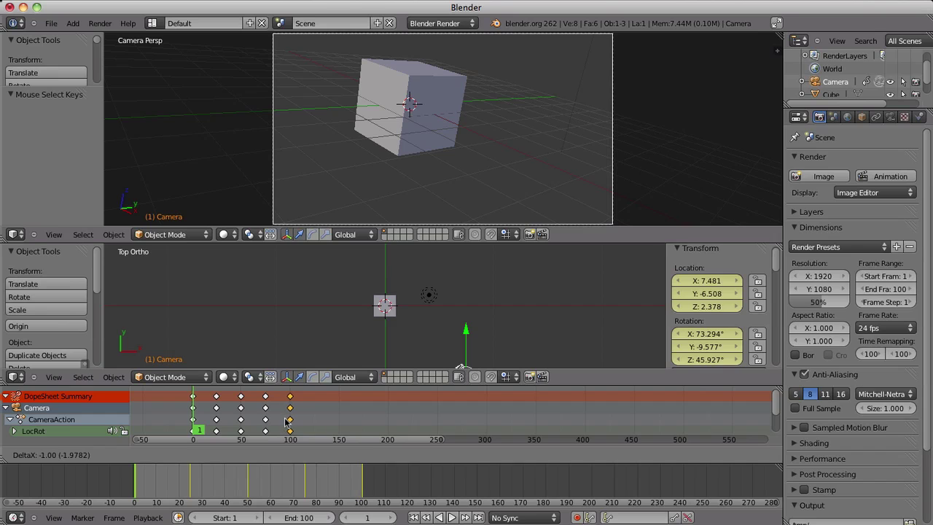
click(285, 432)
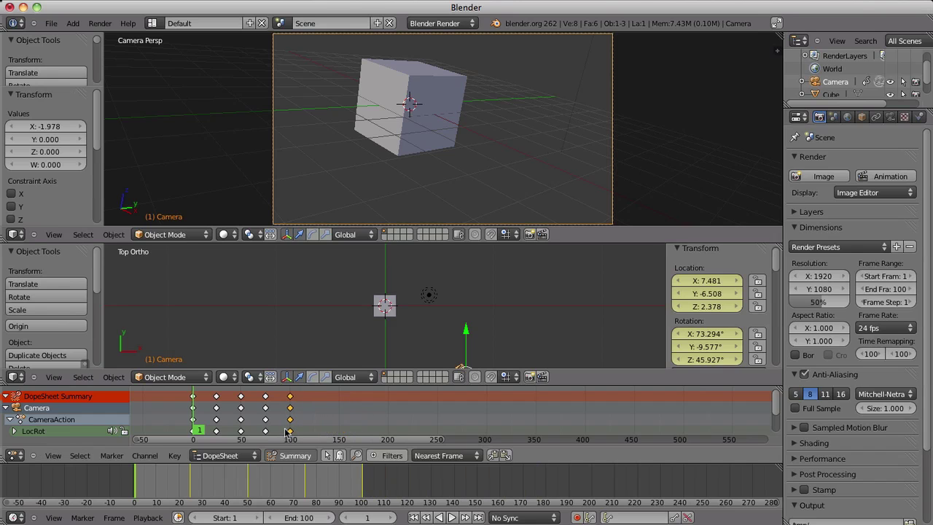
Duplicate the camera keyframes at frames 25, 50 and 75 to about frames 30, 56 and 80, making the camera pause at each position
drag(286, 439, 198, 442)
click(316, 397)
key(shift+d)
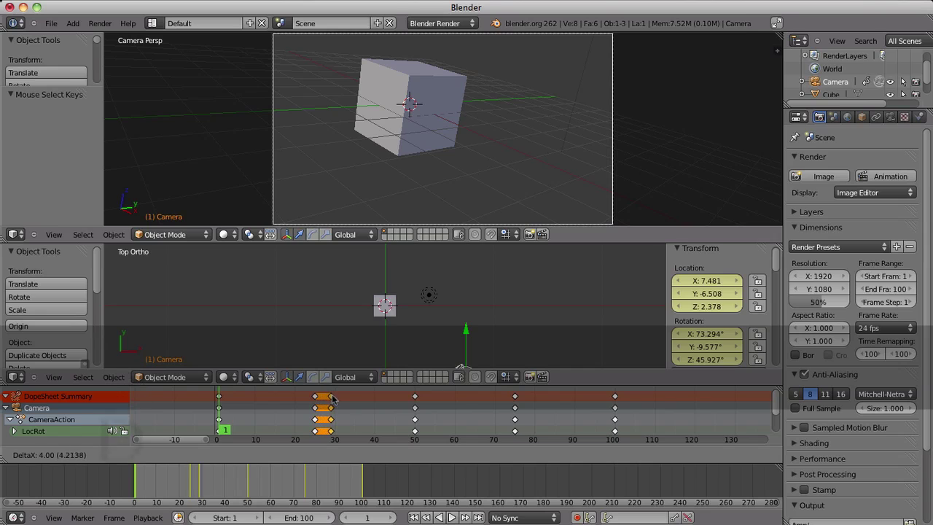
click(334, 397)
click(416, 397)
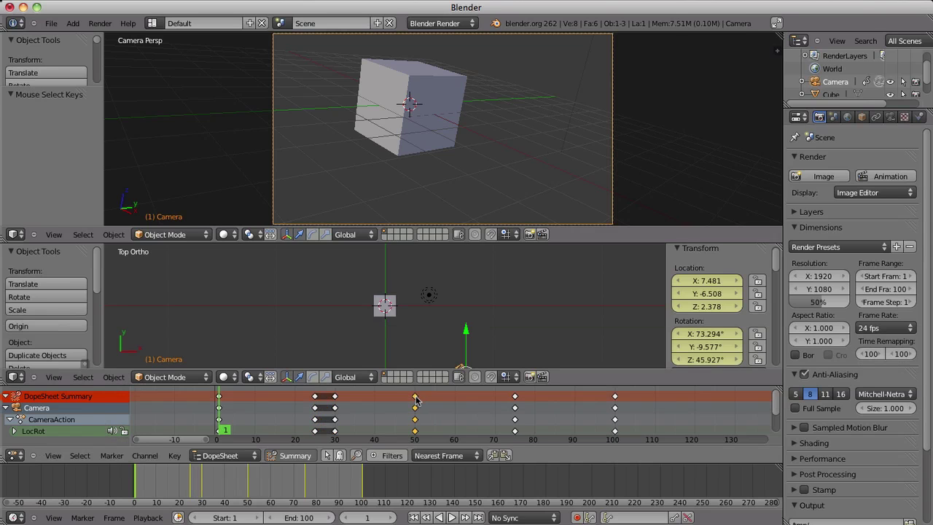
key(shift+d)
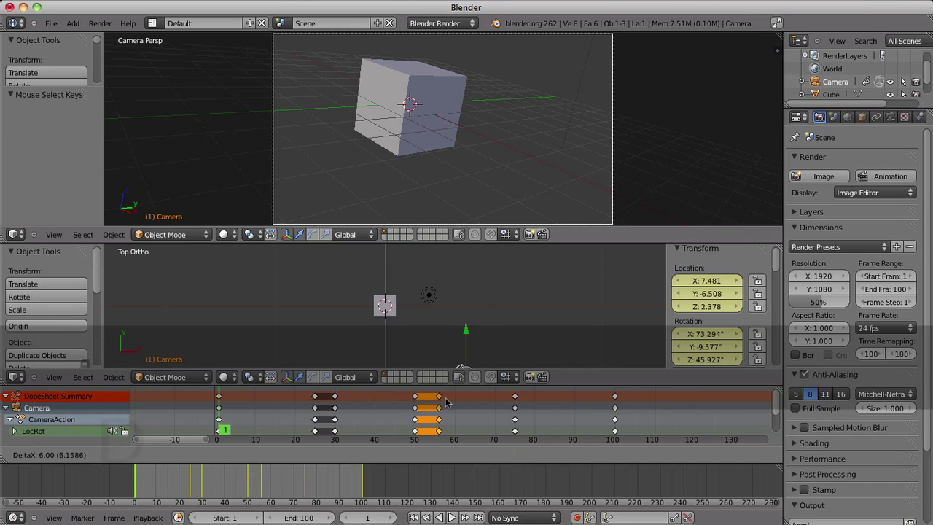
click(446, 400)
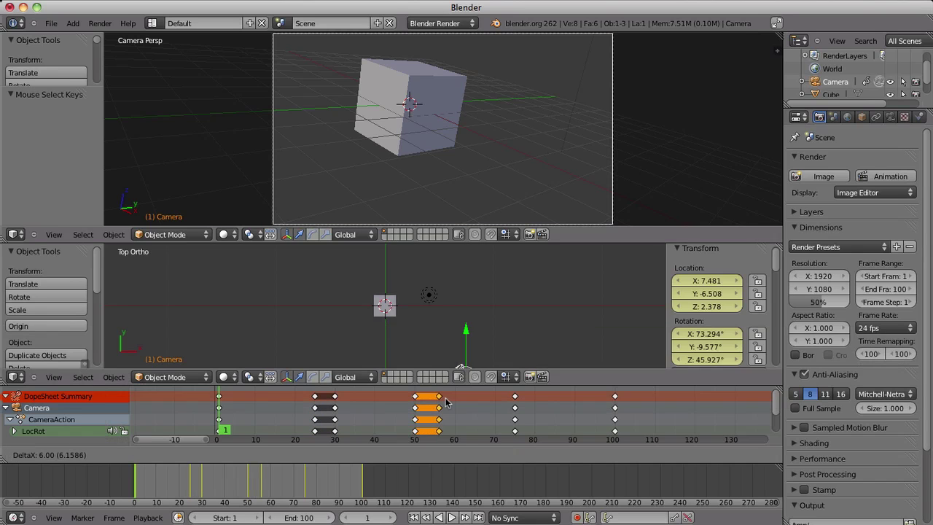
click(514, 397)
key(shift+d)
click(531, 398)
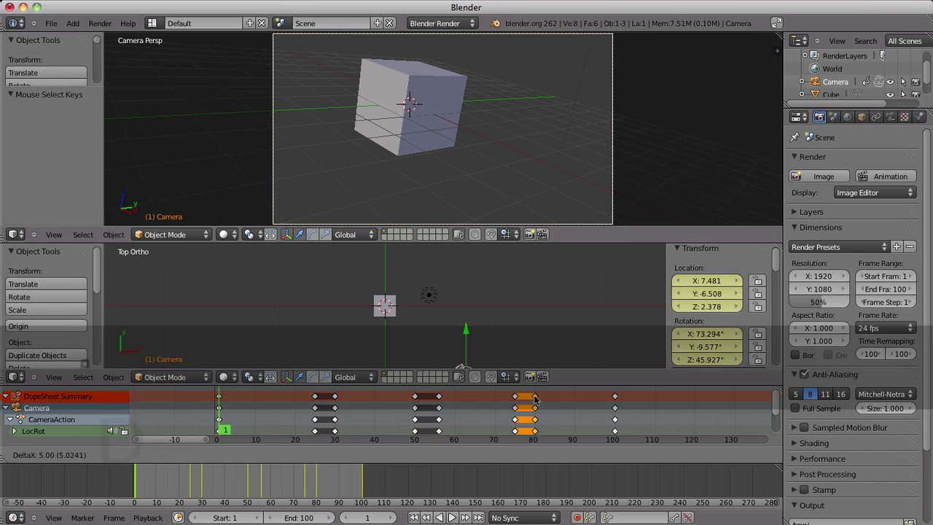
Duplicate the camera's last keyframe about 5 frames further on and set the animation's end frame to 105
click(615, 397)
key(shift+d)
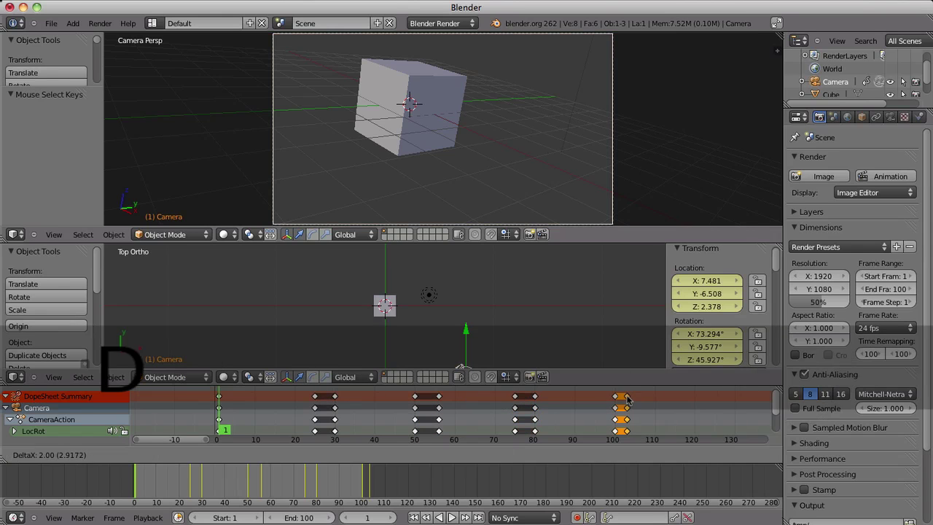
click(635, 398)
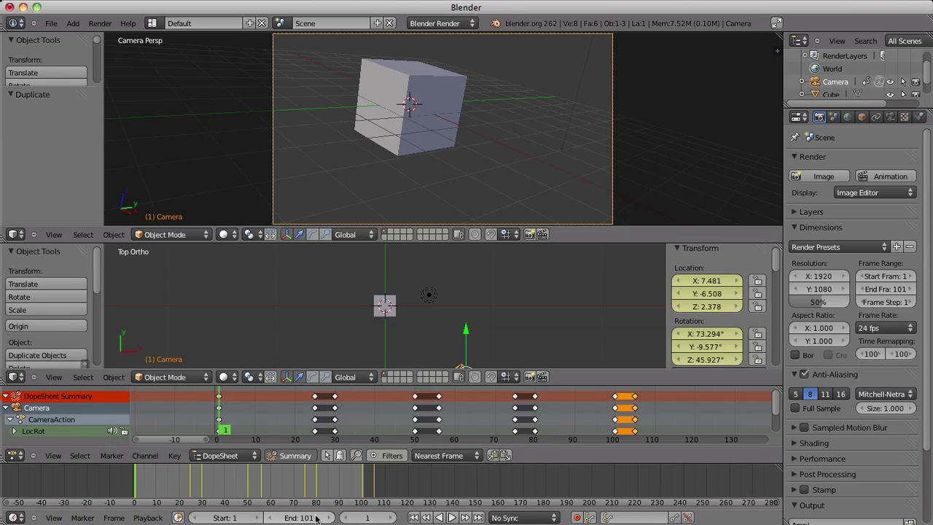
text(105)
key(Return)
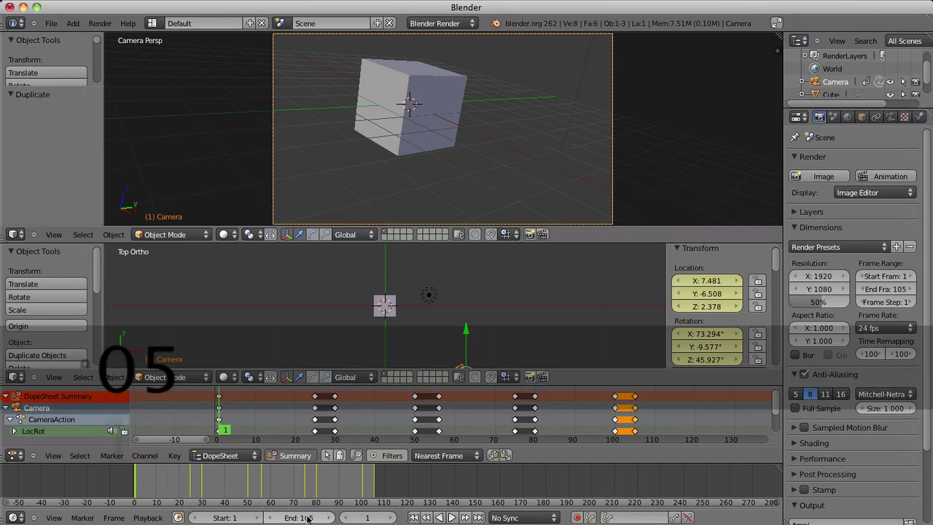
Play the camera animation to check the pauses, and stop the playback
click(450, 518)
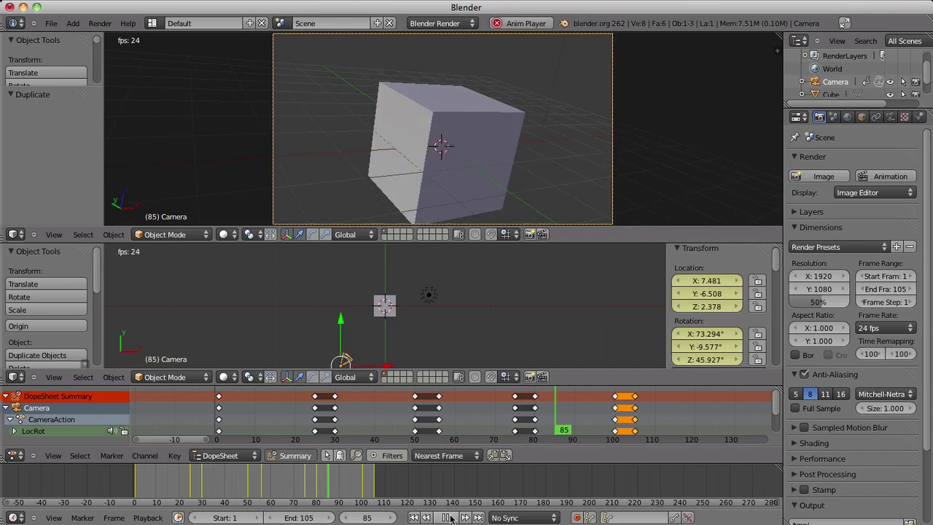
click(448, 518)
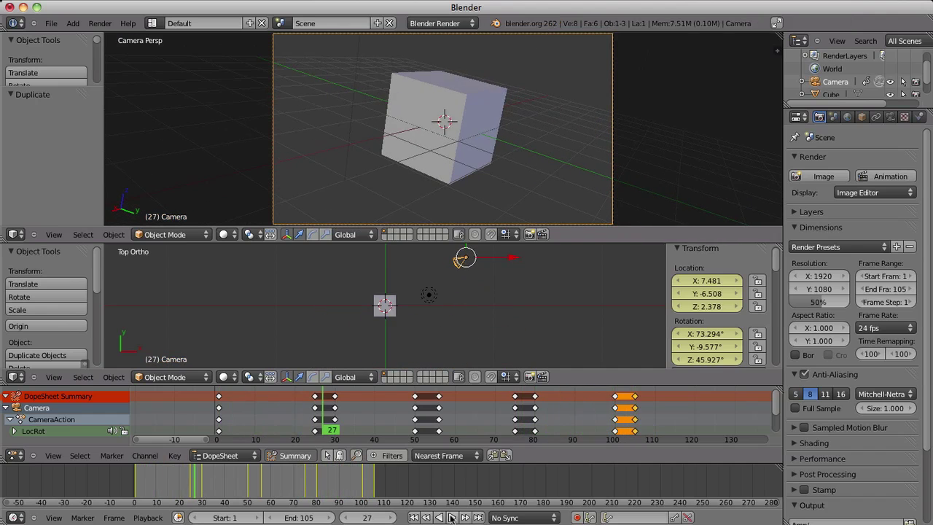
Go to frame 25 and select the camera's keyframe there in the dope sheet
click(315, 411)
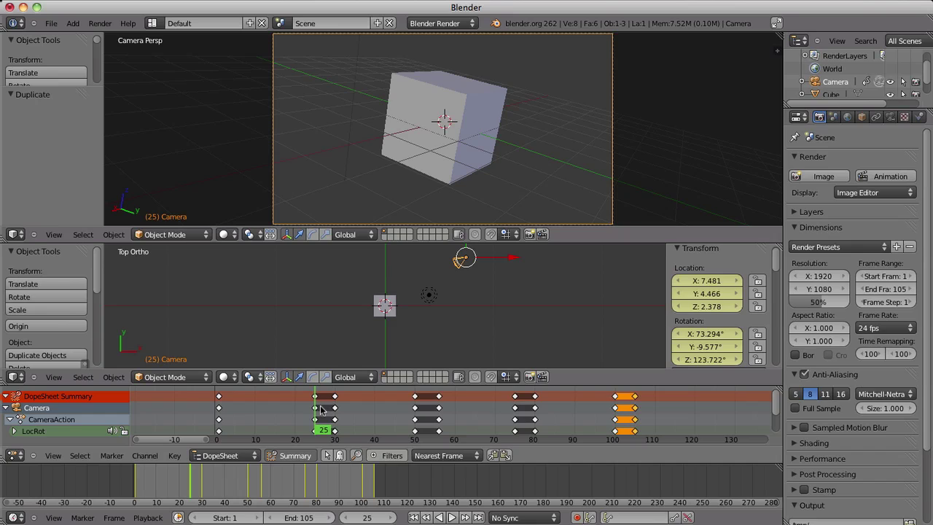
key(Right)
key(Left)
right_click(316, 408)
click(708, 307)
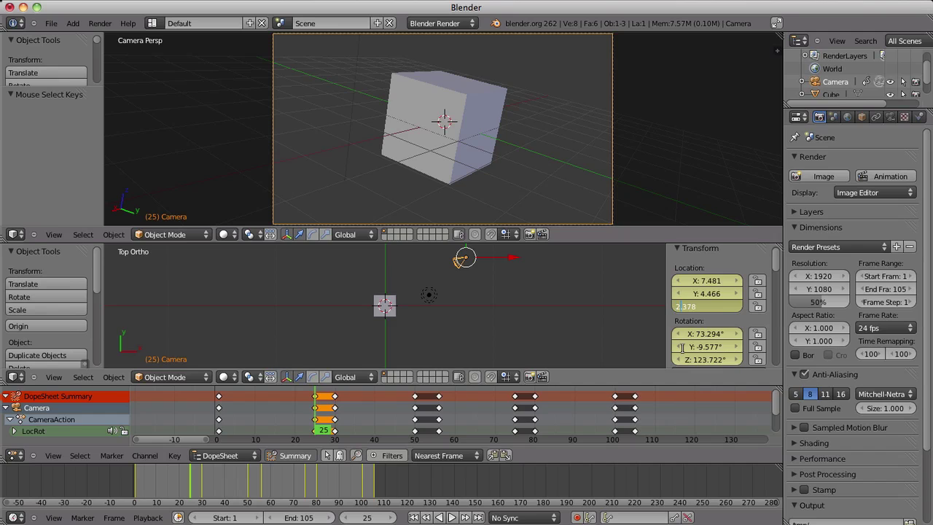
text(3)
key(Return)
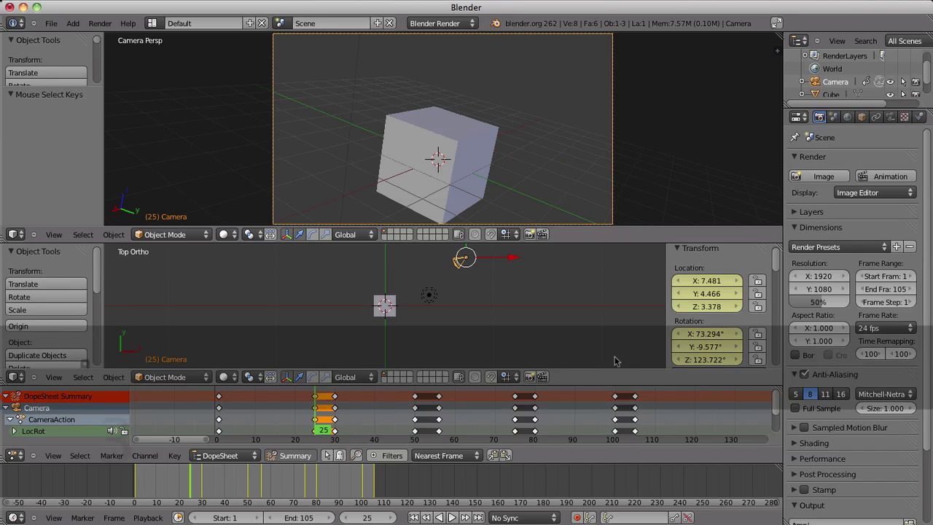
key(ctrl+z)
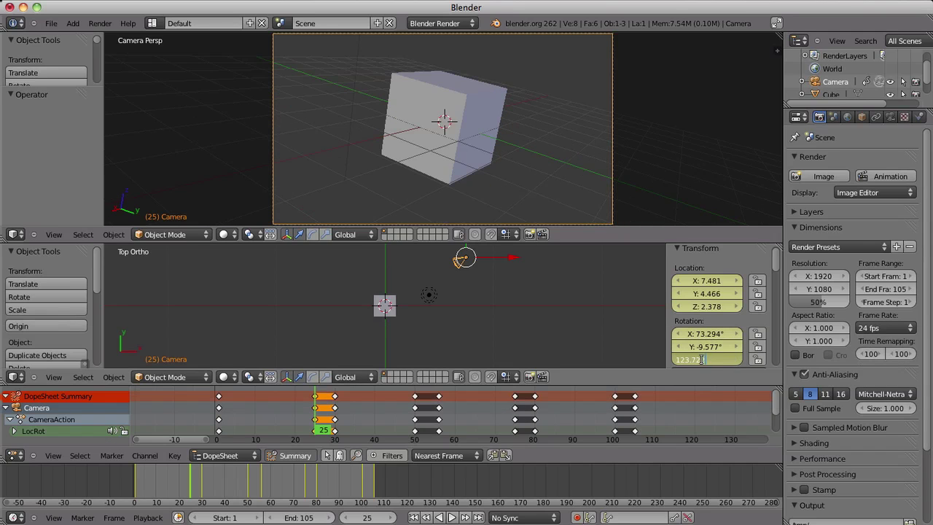
Set the camera's Z rotation to 124.722° at frame 25 and insert a LocRot keyframe
text(4)
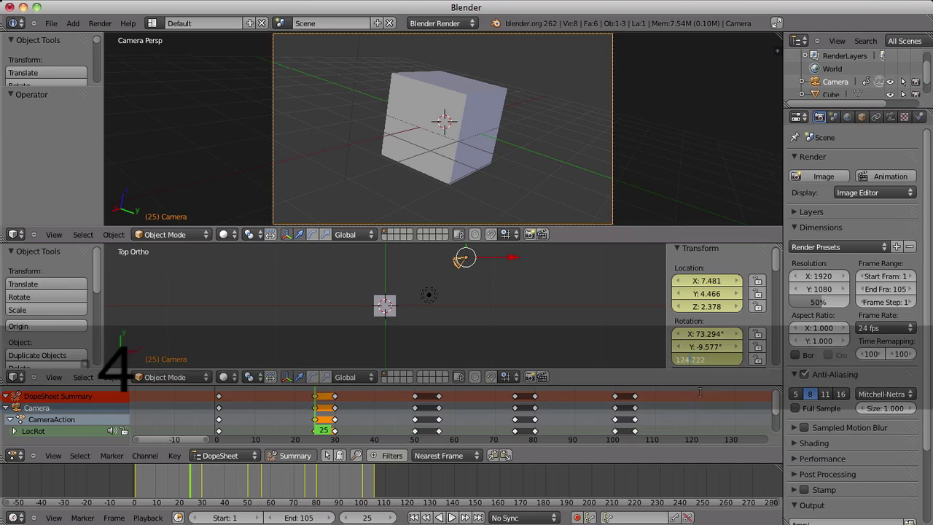
key(Return)
key(i)
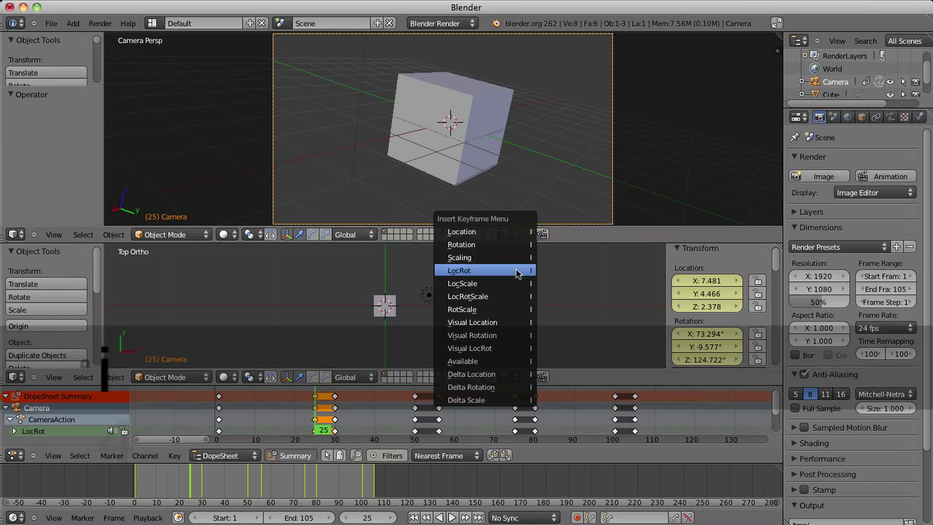
click(510, 283)
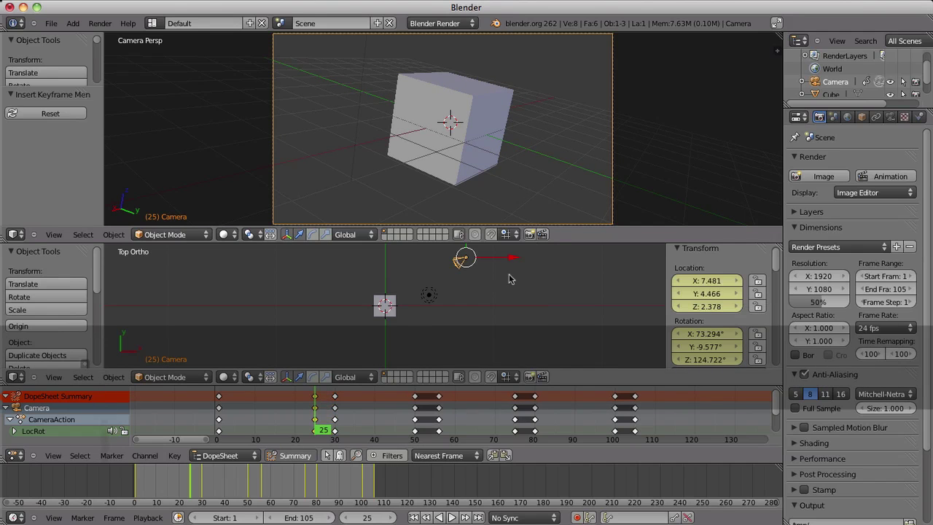
At frame 50, set the camera's Z rotation to 236.634° and insert a LocRot keyframe
click(416, 400)
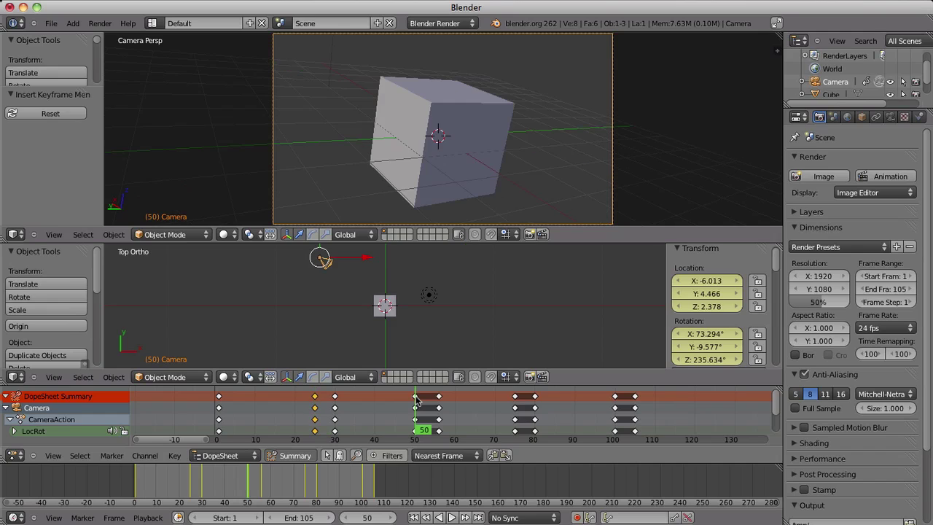
right_click(415, 396)
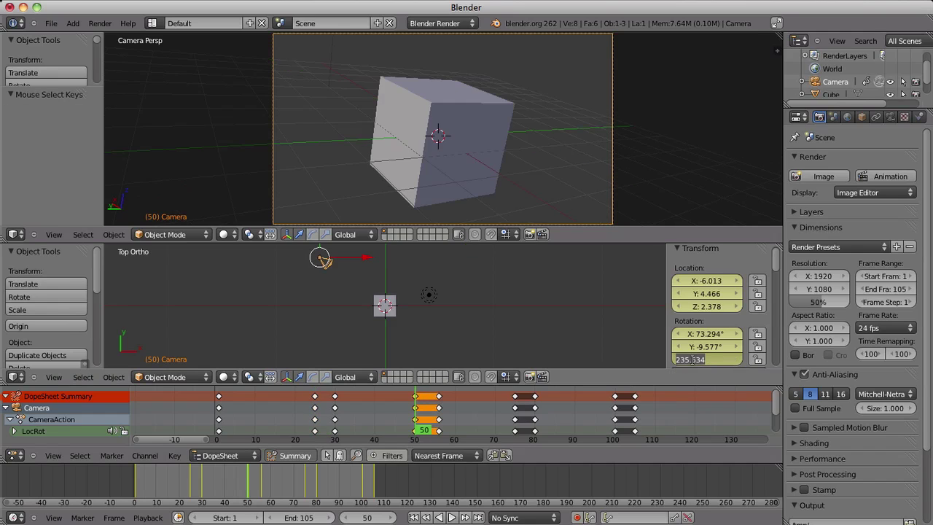
text(6)
key(Return)
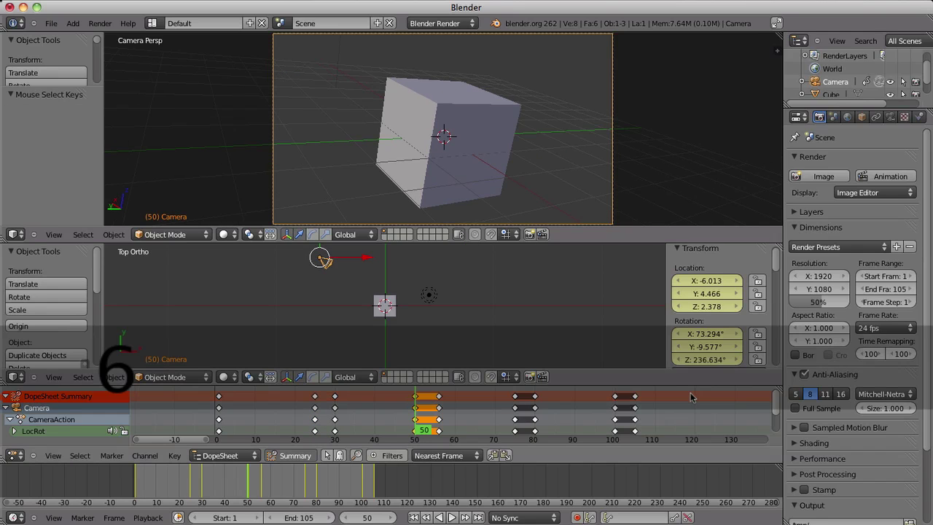
key(i)
click(510, 329)
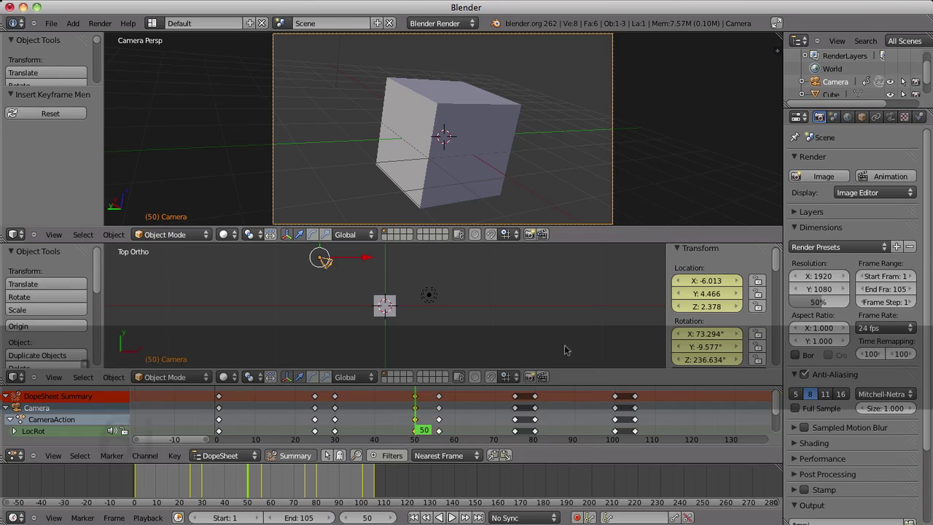
At frame 75, set the camera's Z rotation to 315.046° and insert a LocRot keyframe
click(513, 416)
right_click(514, 413)
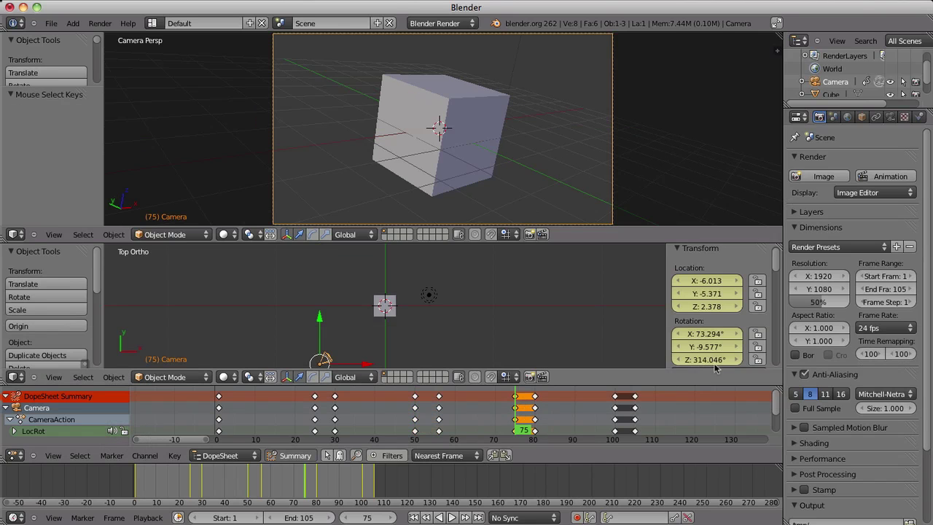
click(704, 360)
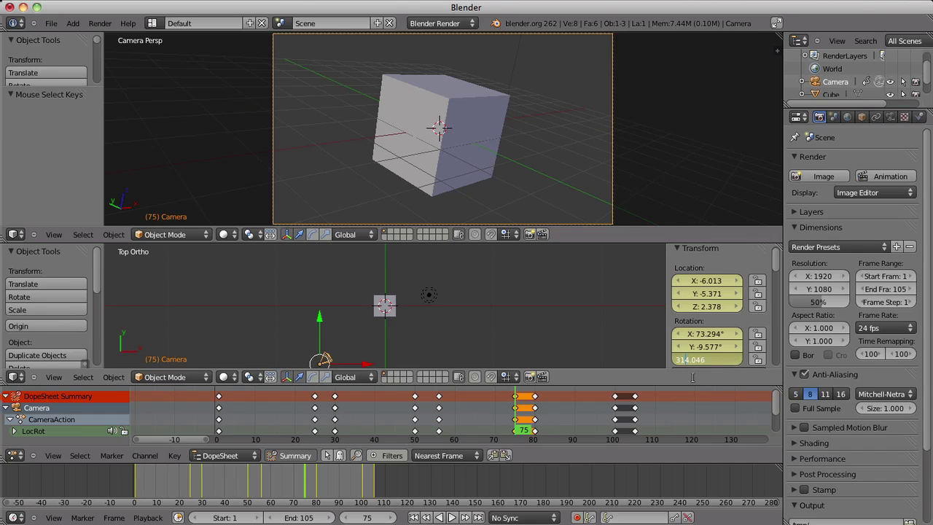
key(BackSpace)
text(5)
key(Return)
key(i)
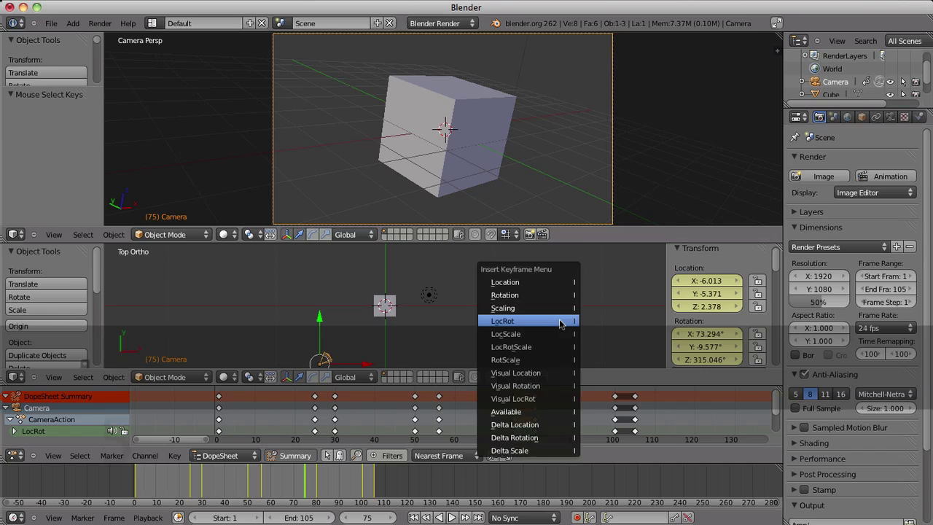
click(561, 322)
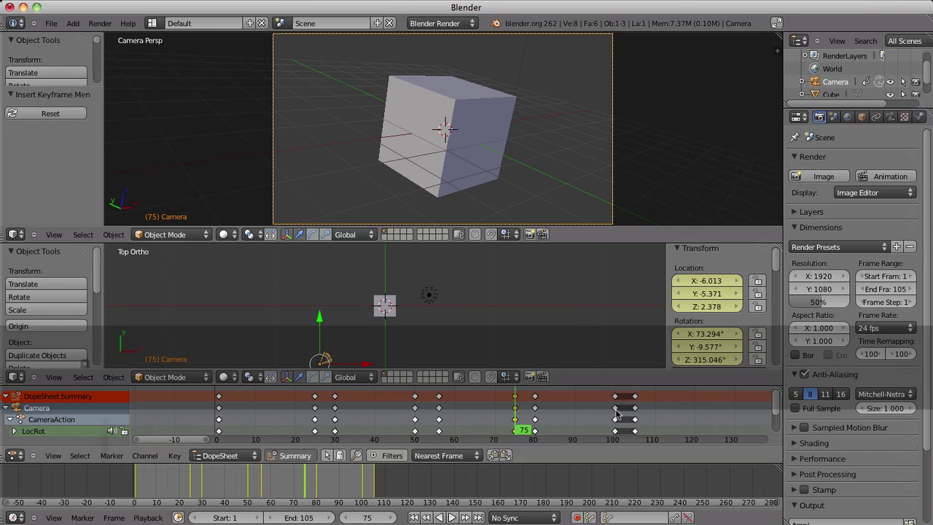
At frame 100, set the camera's Z rotation to 406.927° and insert a LocRot keyframe
right_click(614, 414)
click(615, 413)
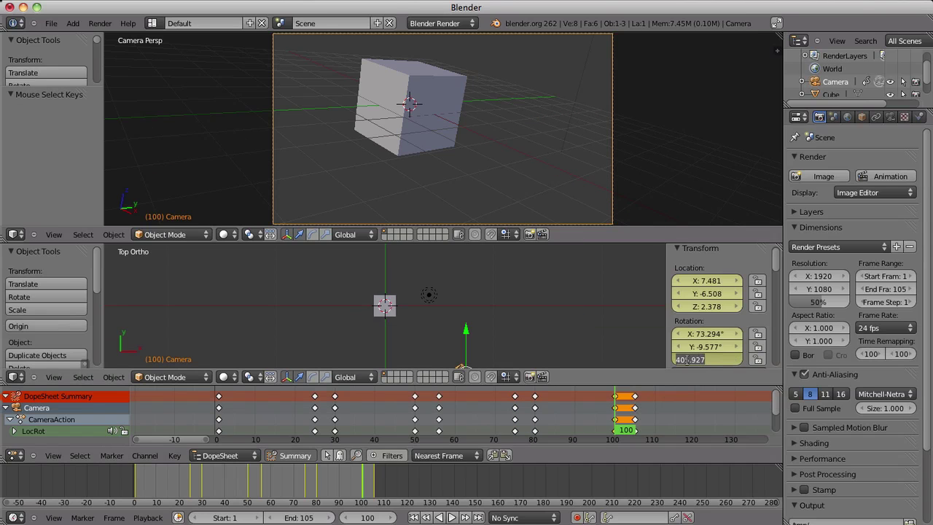
key(BackSpace)
text(6)
key(Return)
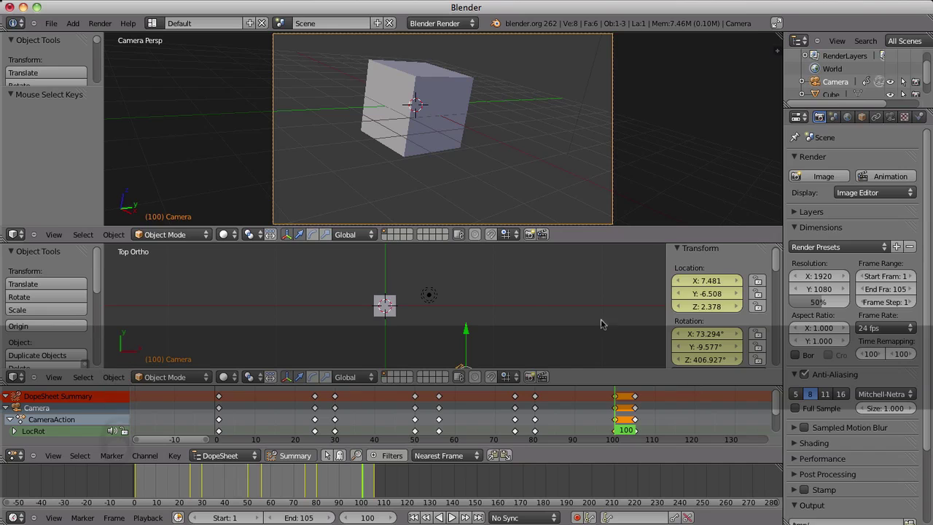
key(i)
click(532, 299)
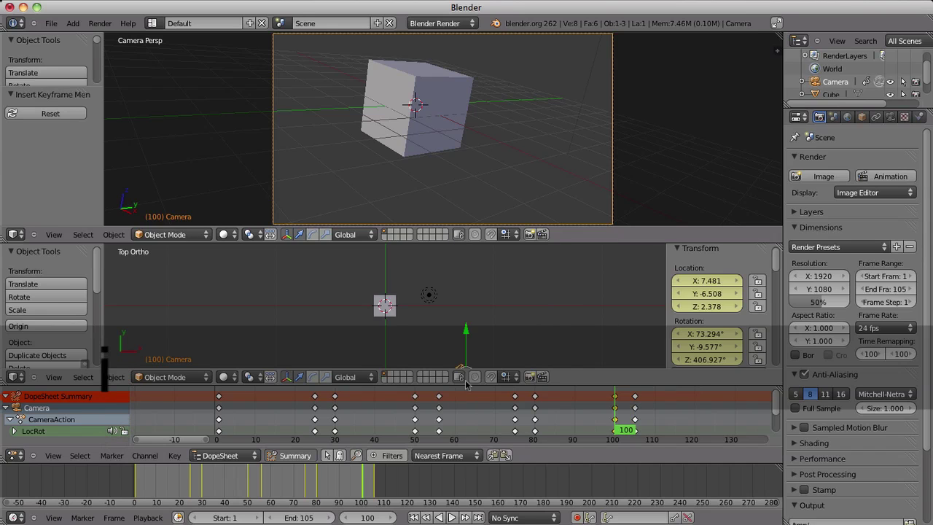
Move the second camera keyframe of each pair in the dope sheet to about frames 34, 60, 85 and 110, lengthening the pauses
right_click(339, 398)
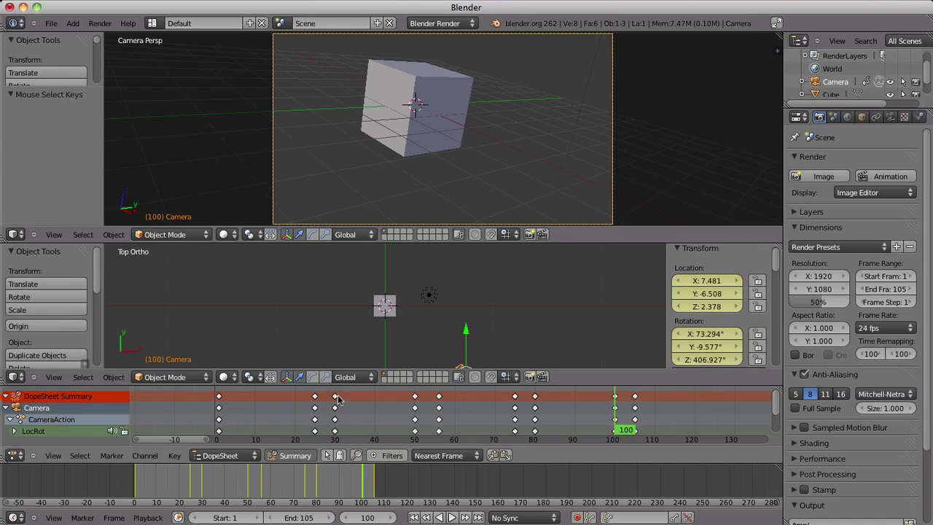
key(g)
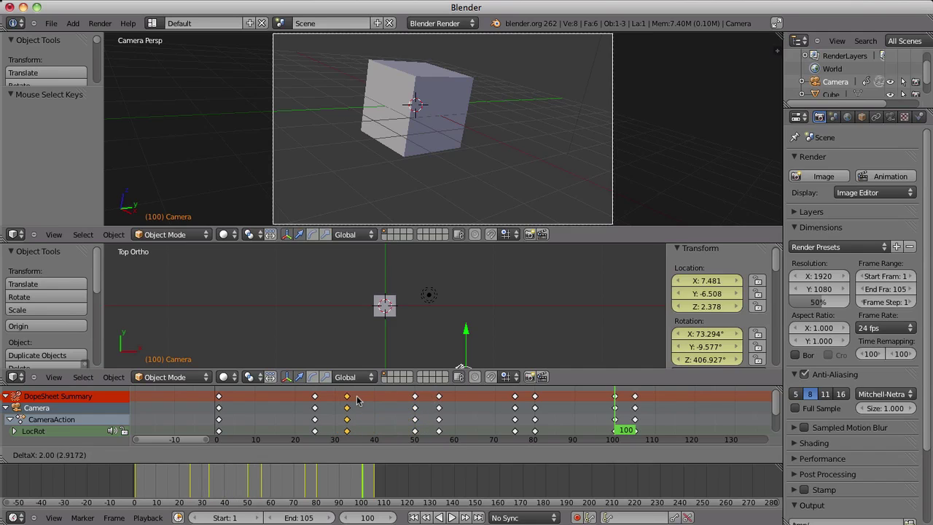
click(360, 399)
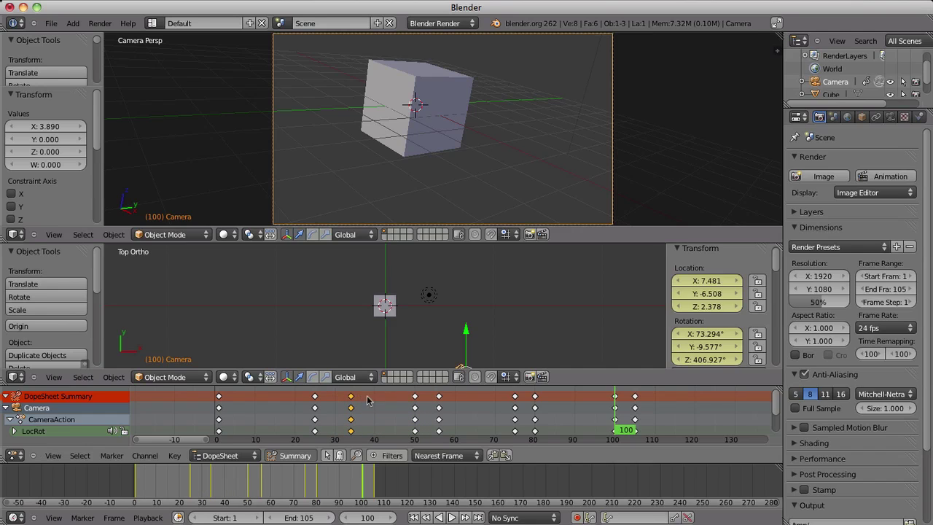
right_click(439, 397)
key(g)
click(463, 402)
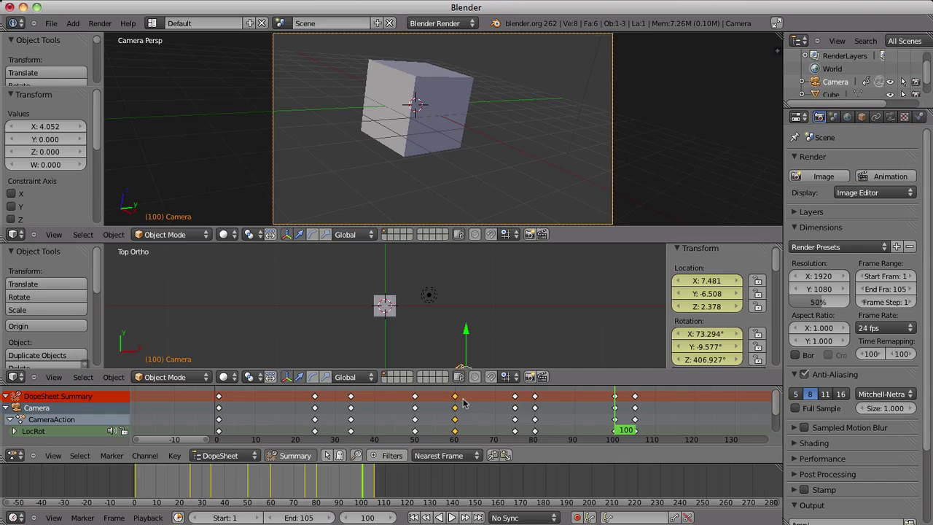
right_click(535, 397)
key(g)
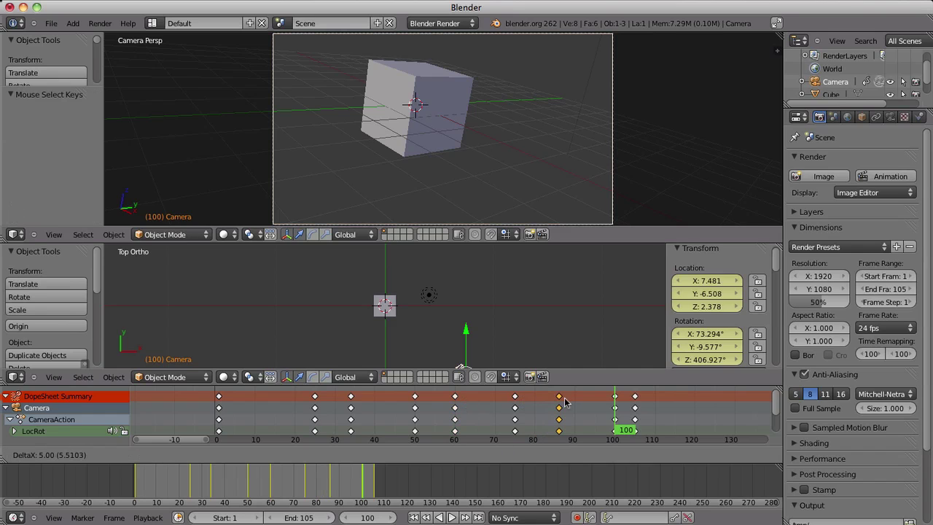
click(562, 402)
right_click(634, 397)
key(g)
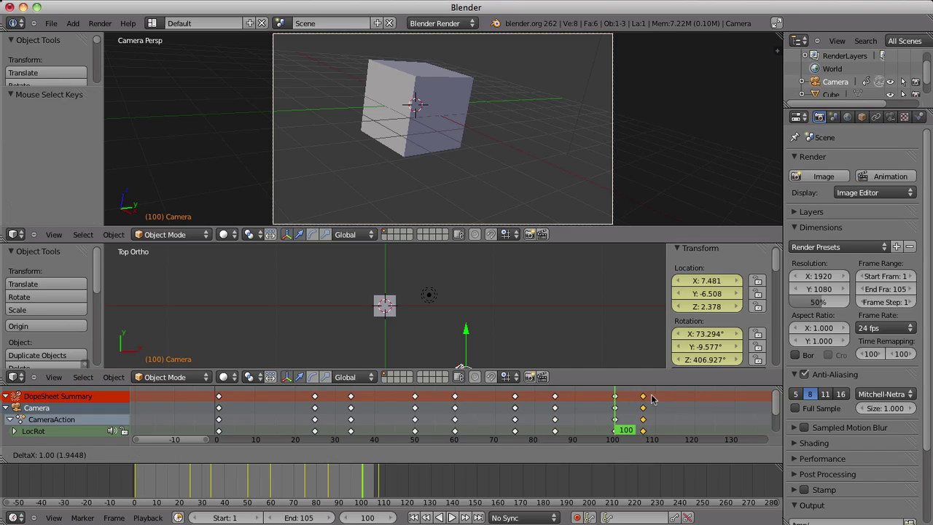
click(665, 399)
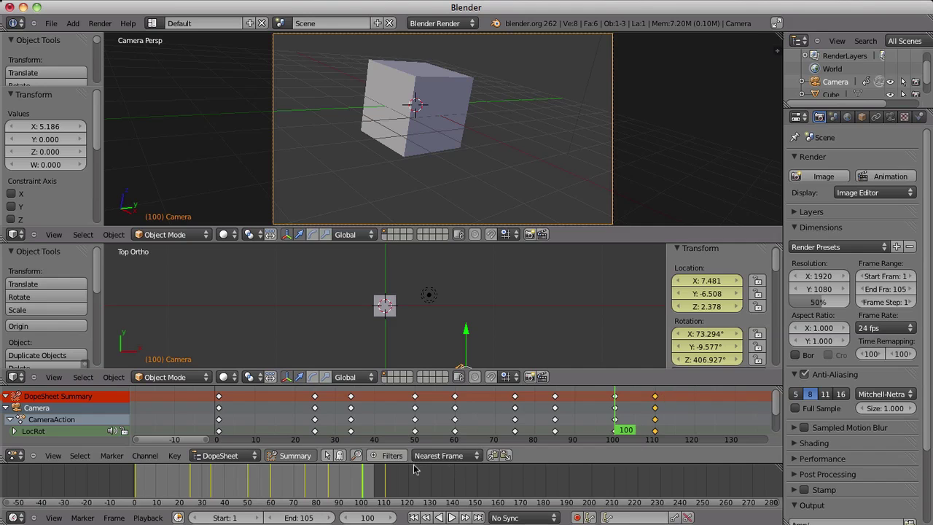
Set the animation's end frame to 110, play the camera animation, and stop the playback
text(110)
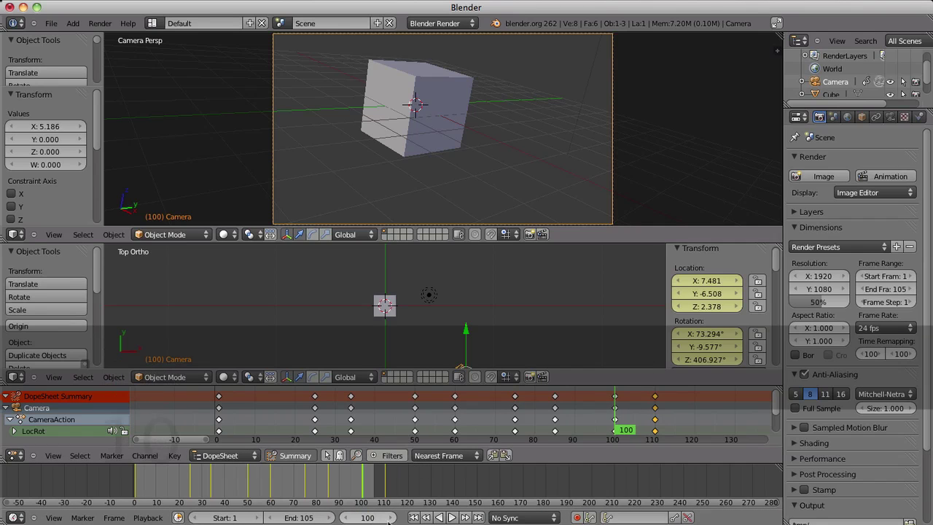
key(Return)
text(110)
key(Return)
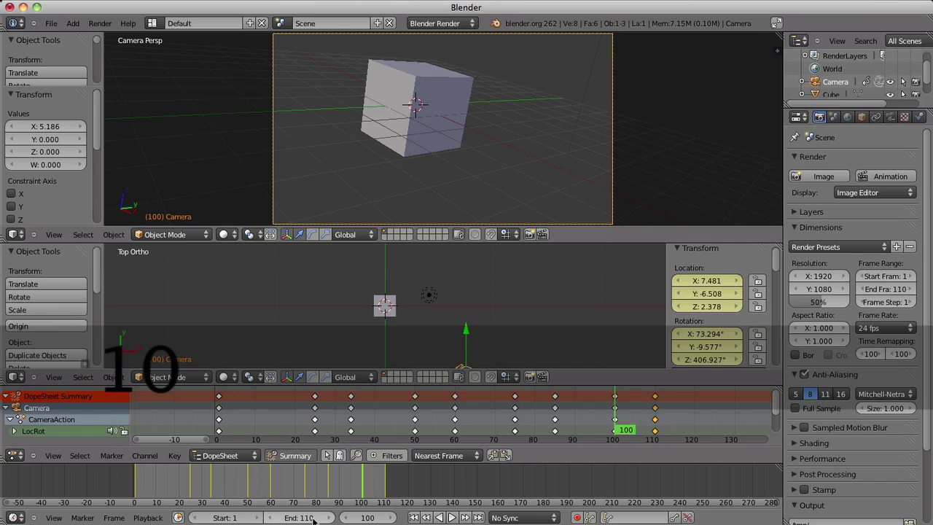
click(450, 516)
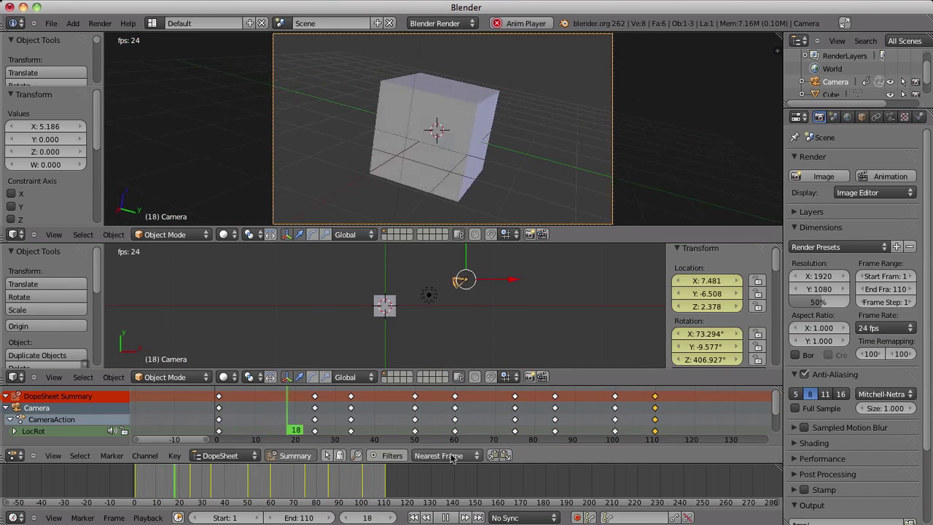
click(445, 516)
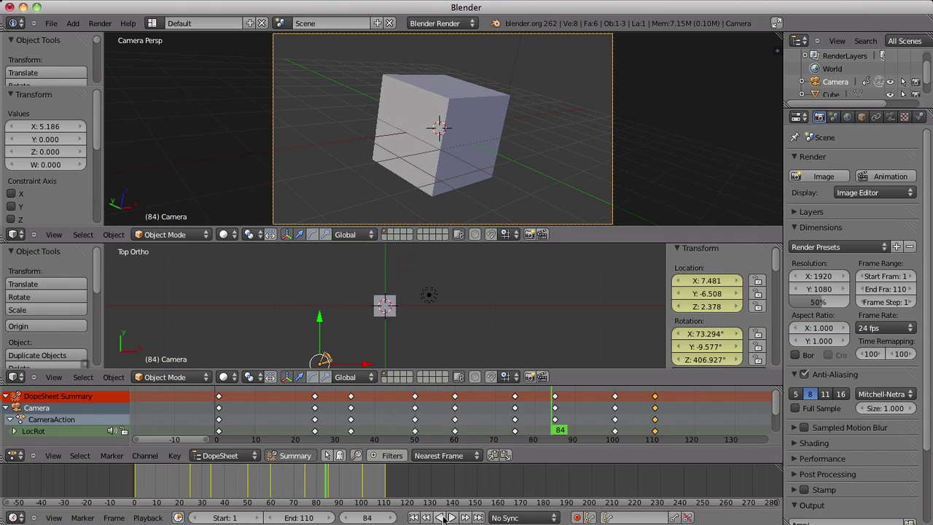
Start a new file and delete the default cube
click(52, 25)
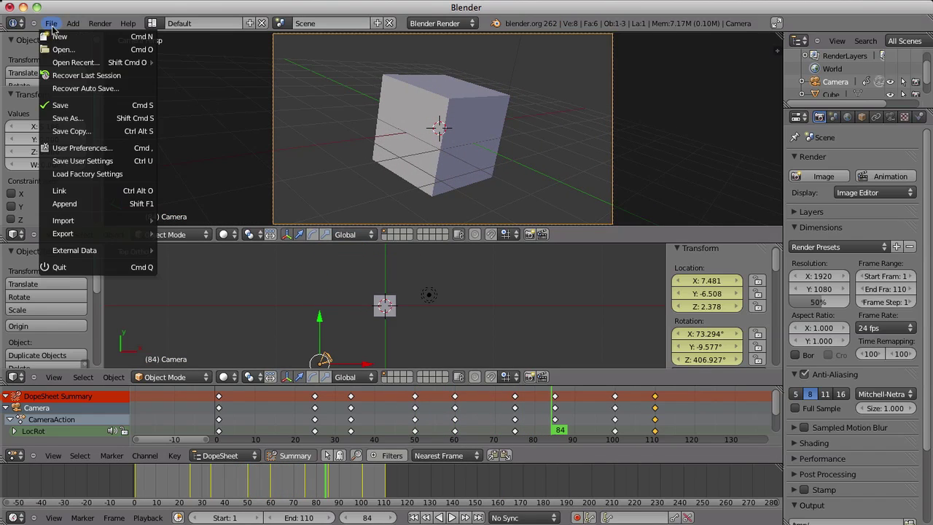
click(57, 36)
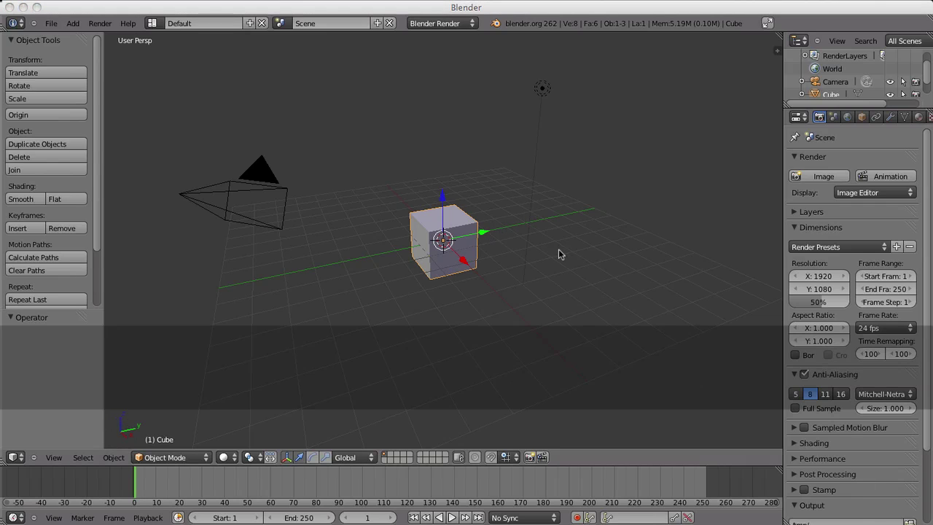
key(x)
click(534, 250)
Switch to the front view and add a cylinder at the scene's origin
key(KP_1)
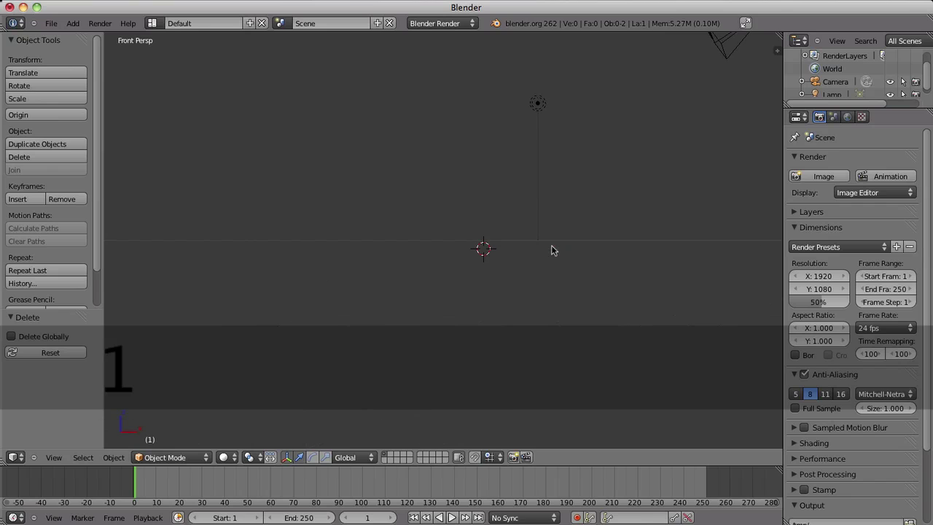
key(shift+a)
click(619, 307)
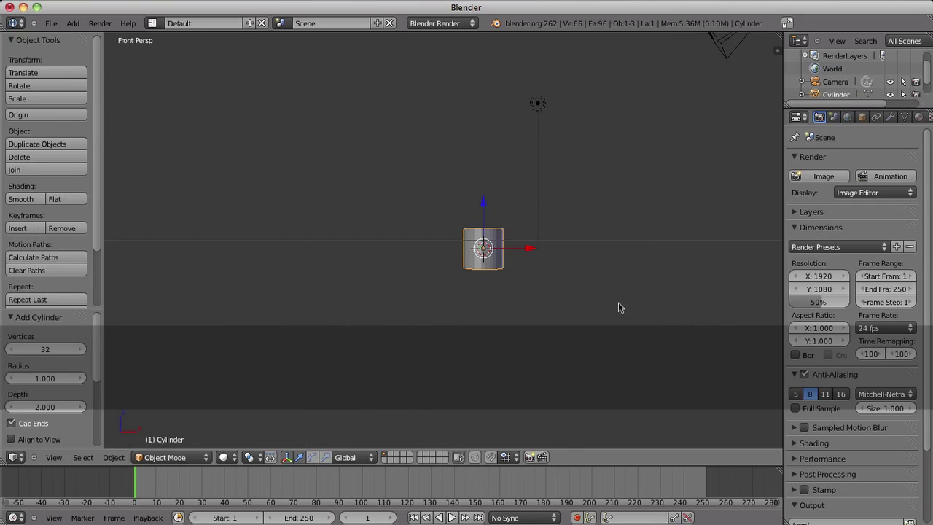
Switch the front view to orthographic and rotate the cylinder 90 degrees
key(KP_5)
text(r)
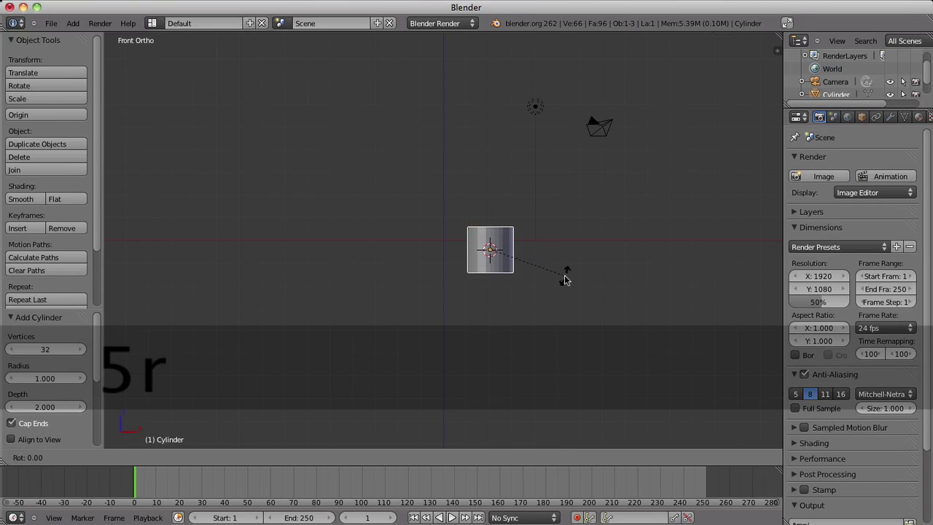
text(90)
key(Return)
Stretch the cylinder along X to about 4.44 times and move it about -1.57 in X and 1.49 in Z
key(s)
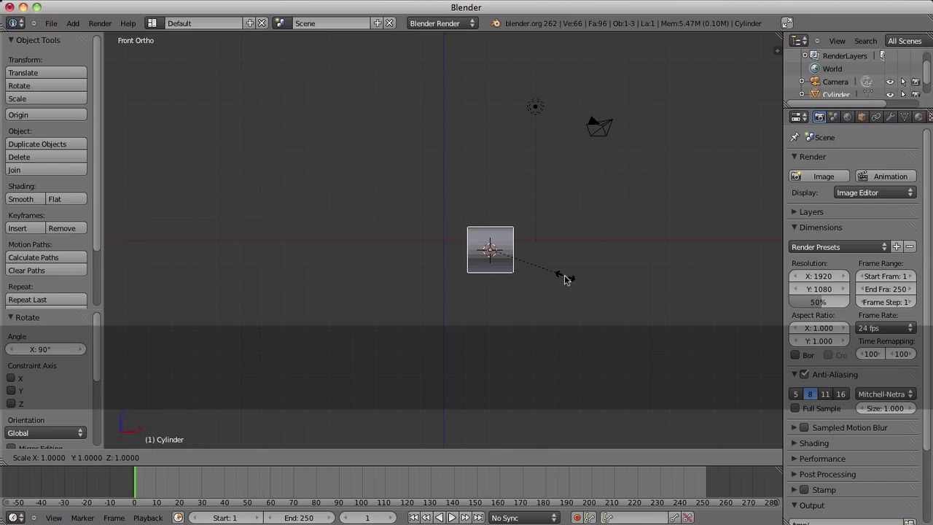
key(x)
click(666, 254)
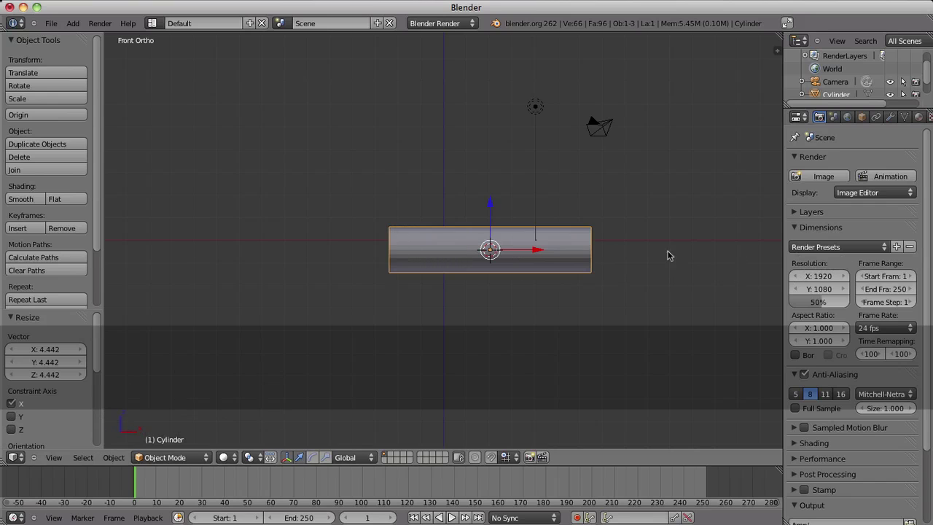
key(g)
click(626, 217)
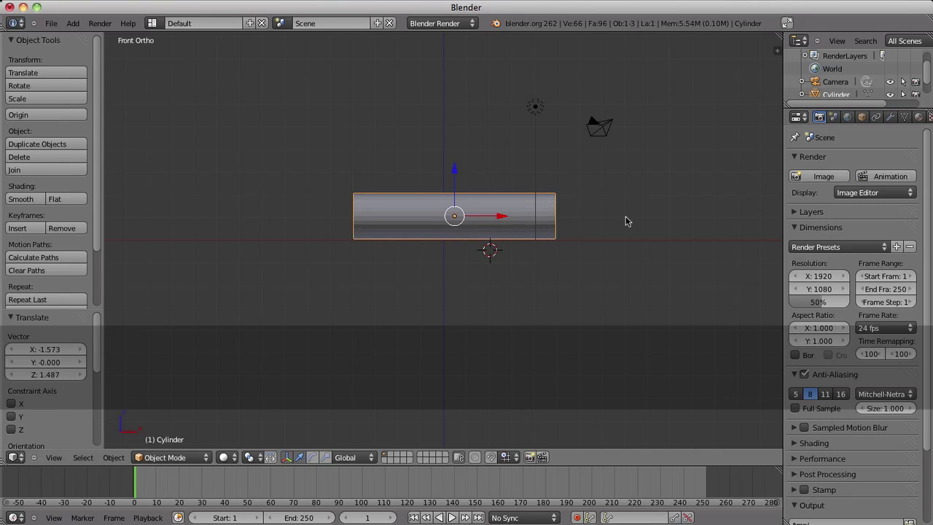
Duplicate the cylinder, place the copy slightly below the original, and scale the copy to about 0.58 along Z
key(shift+d)
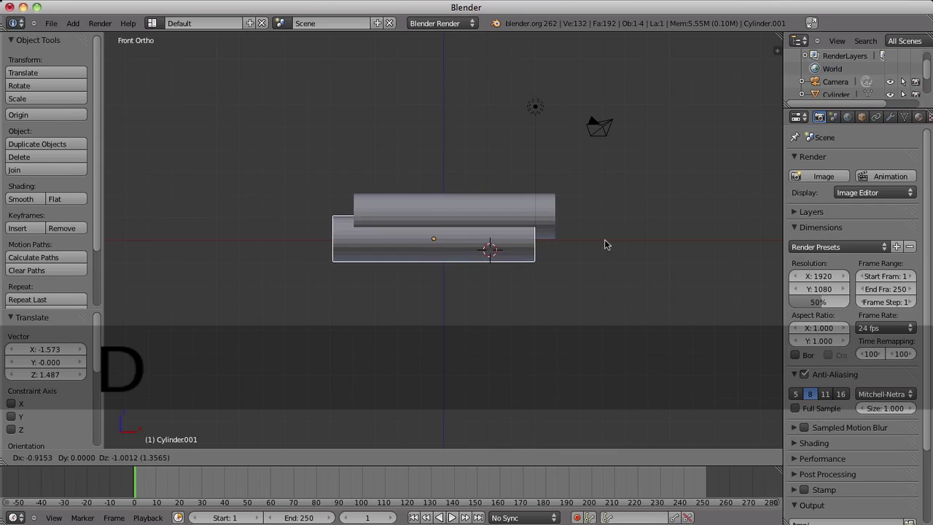
click(604, 245)
key(s)
key(y)
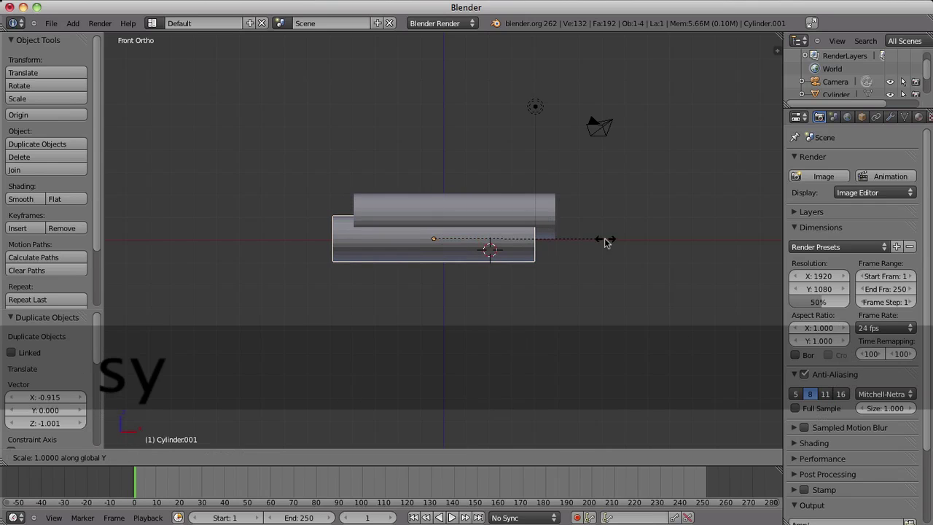
key(z)
click(543, 236)
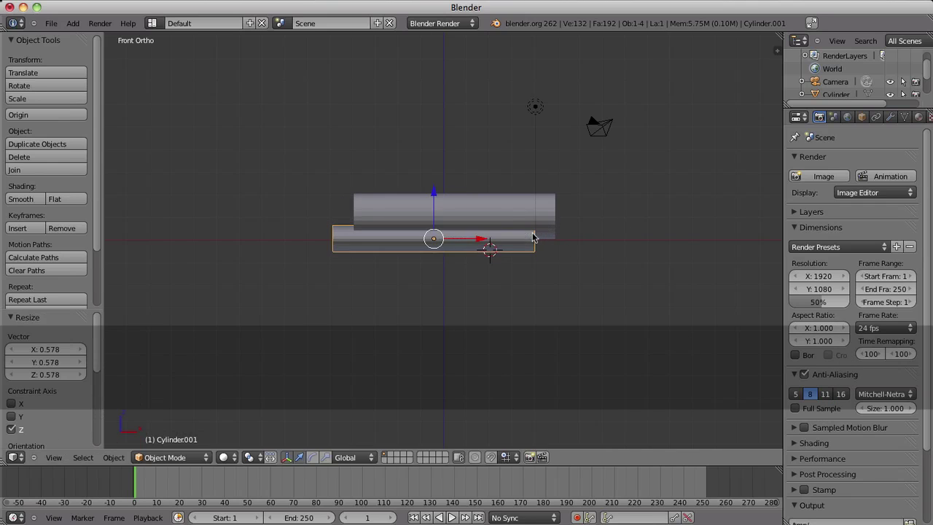
Stretch the copied cylinder to about 2.02 times along X and move it inside the original so it protrudes at both ends
key(s)
key(x)
click(634, 241)
key(g)
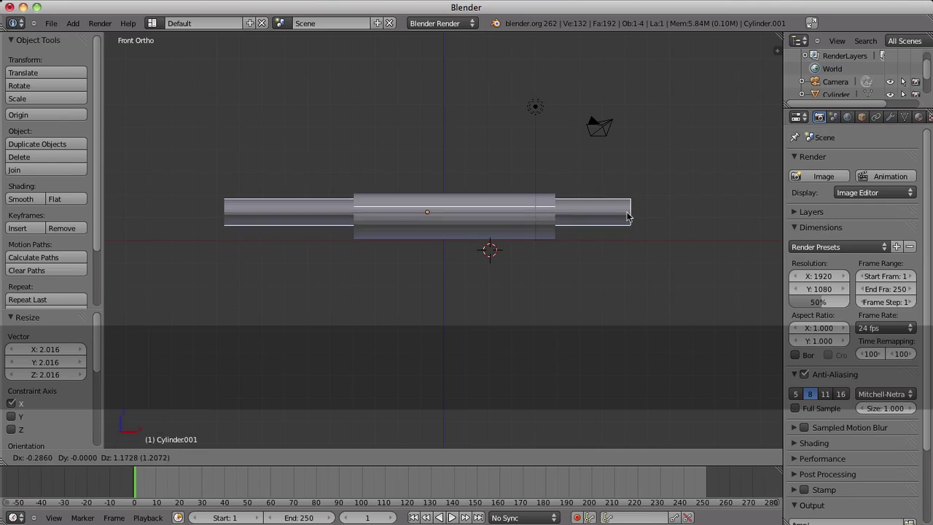
click(517, 232)
From the right view, scale the inner cylinder to about 0.64 along Y to make its cross-section circular
key(KP_3)
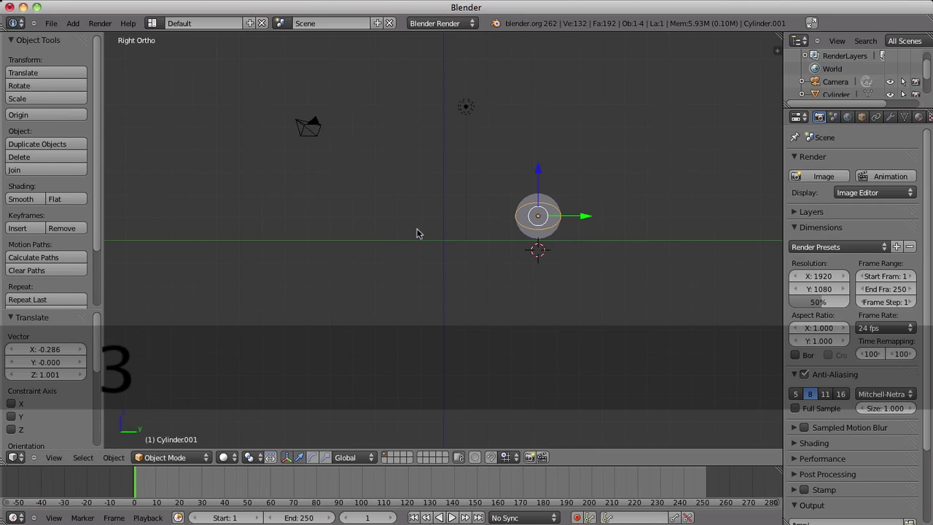
key(s)
key(x)
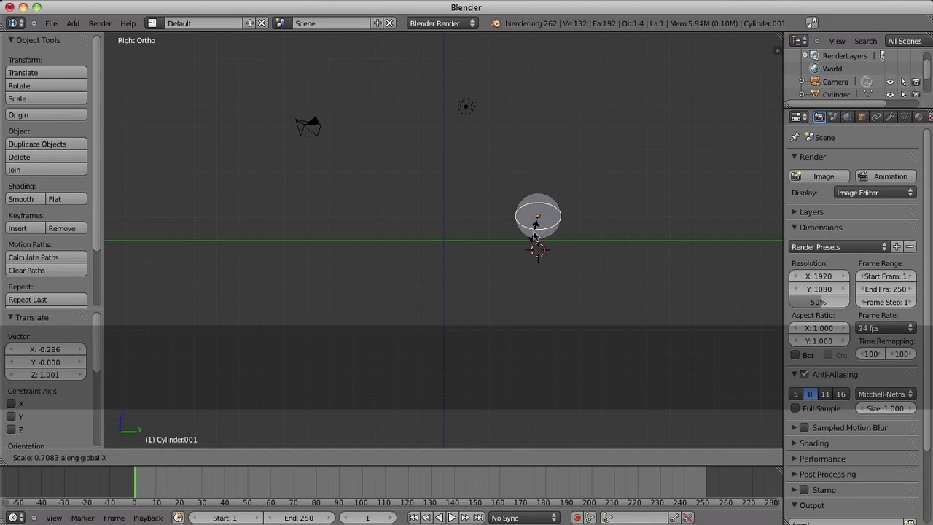
key(z)
key(y)
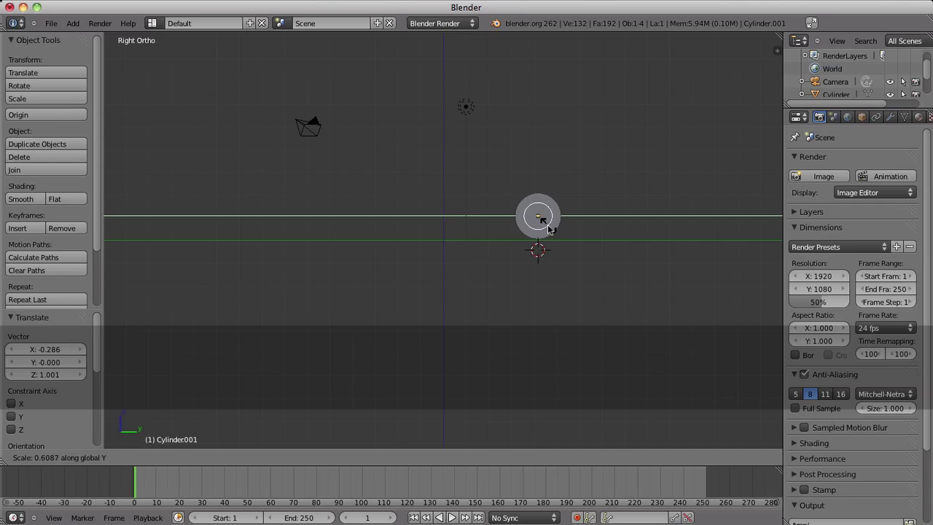
click(550, 229)
Add a Boolean modifier to the outer cylinder, set it to Difference with Cylinder.001 as the object, and apply it
key(KP_1)
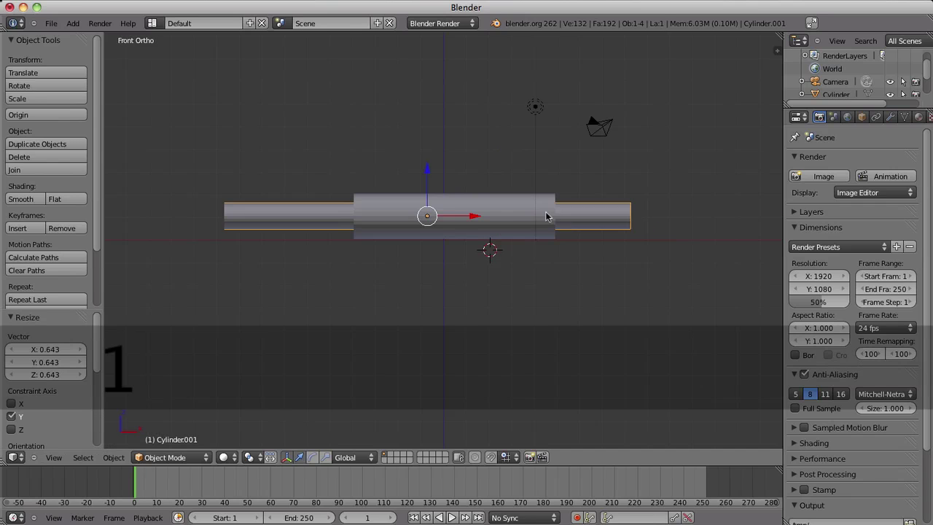
click(891, 117)
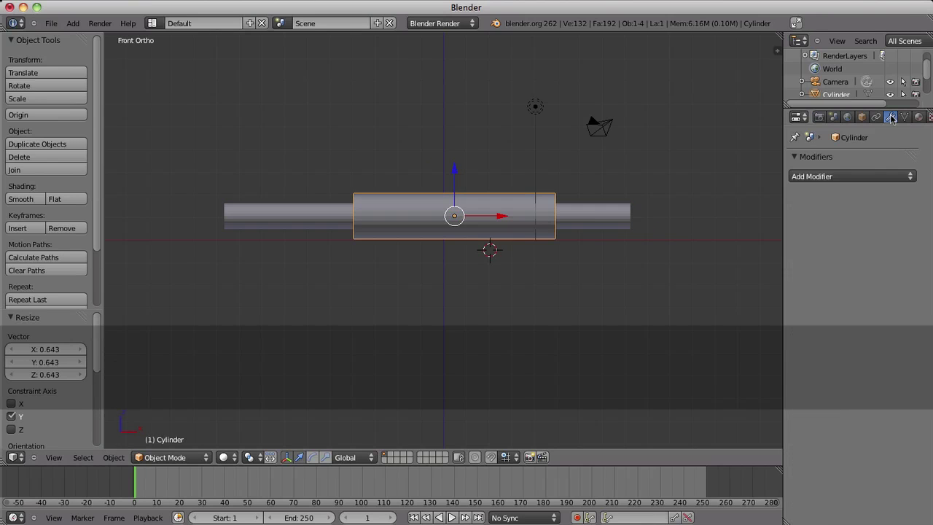
click(839, 179)
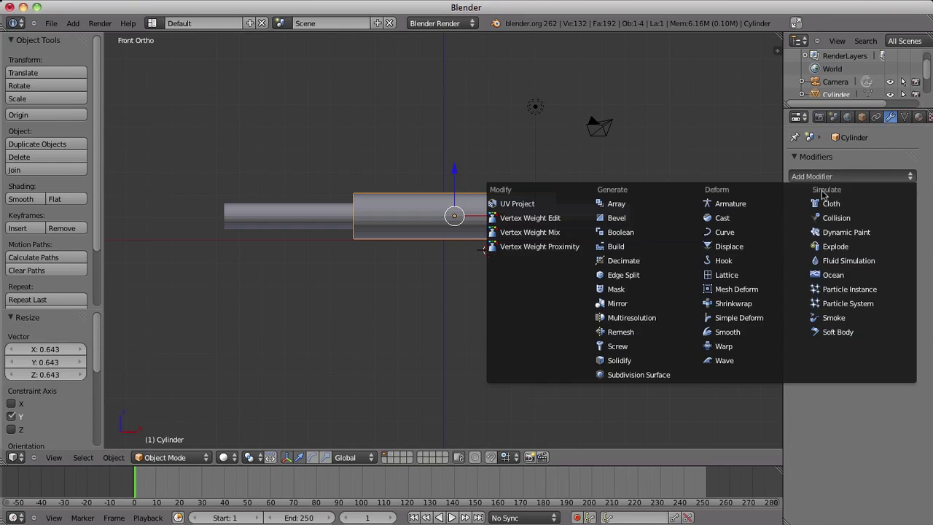
click(647, 230)
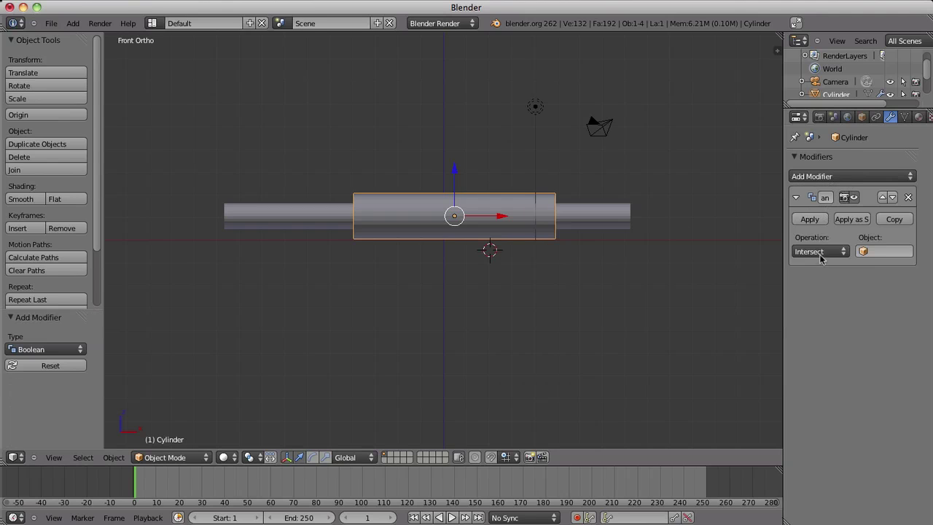
click(821, 251)
click(816, 210)
click(847, 251)
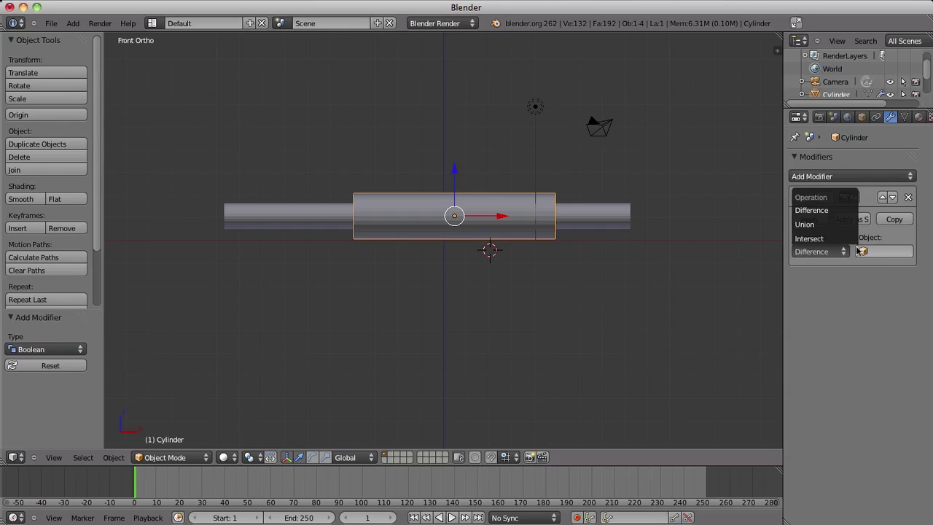
click(878, 252)
click(866, 269)
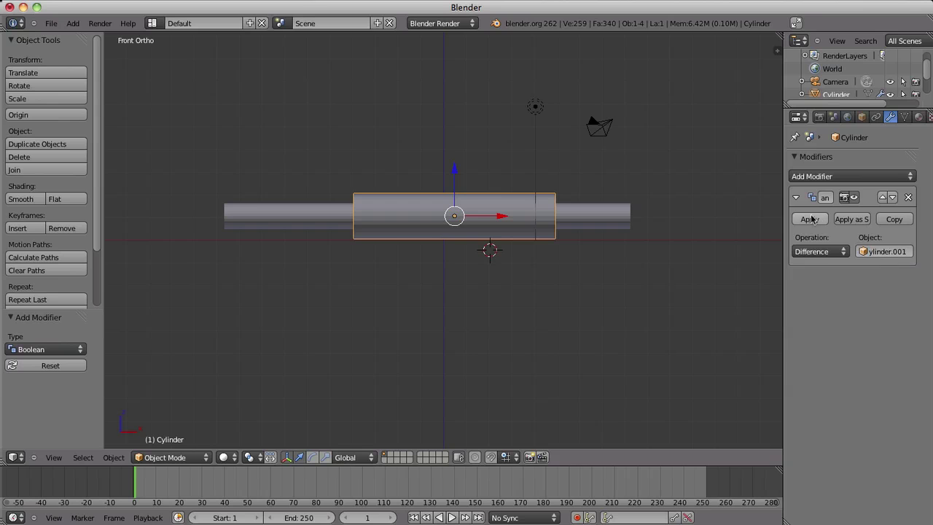
click(810, 219)
Delete the inner cylinder and check the hollowed tube
right_click(607, 215)
key(x)
click(582, 214)
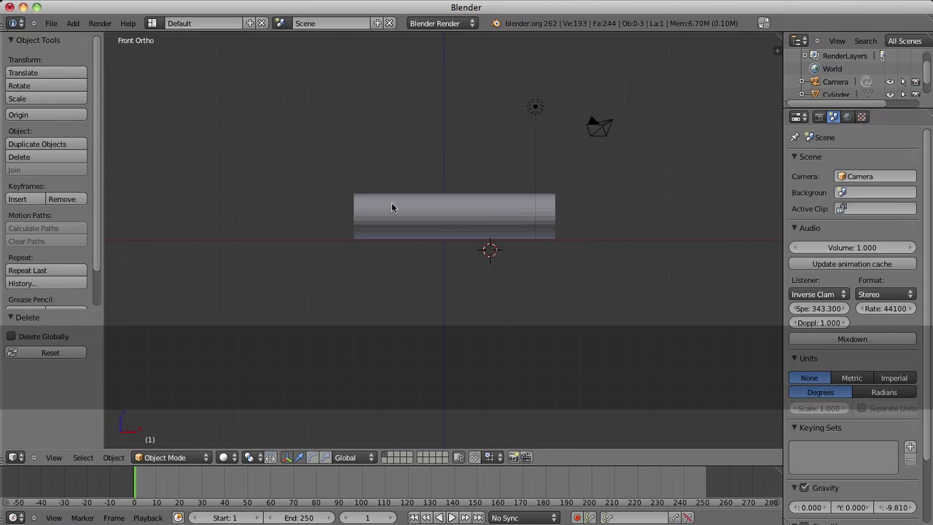
middle_drag(391, 206, 431, 214)
key(KP_1)
Add a torus and rotate it 90 degrees in the front view so it stands upright
key(shift+a)
mouse_move(540, 212)
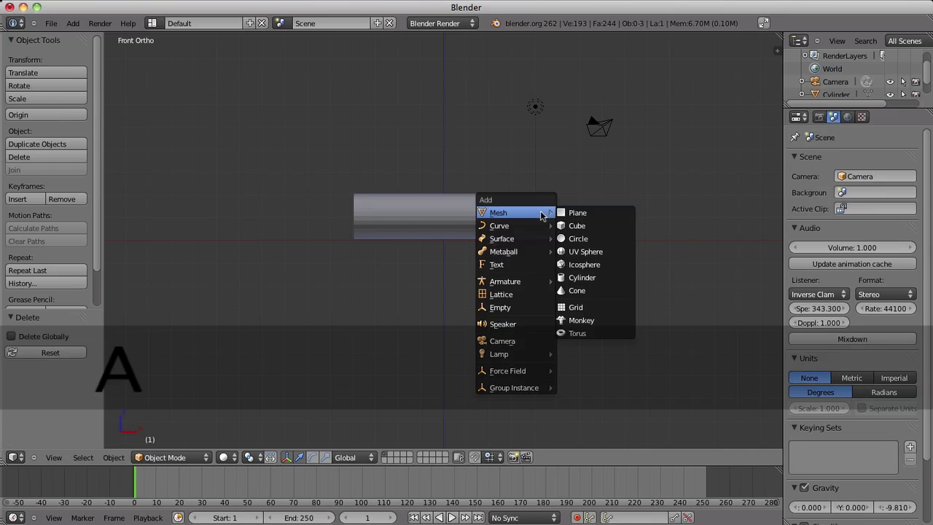
click(585, 333)
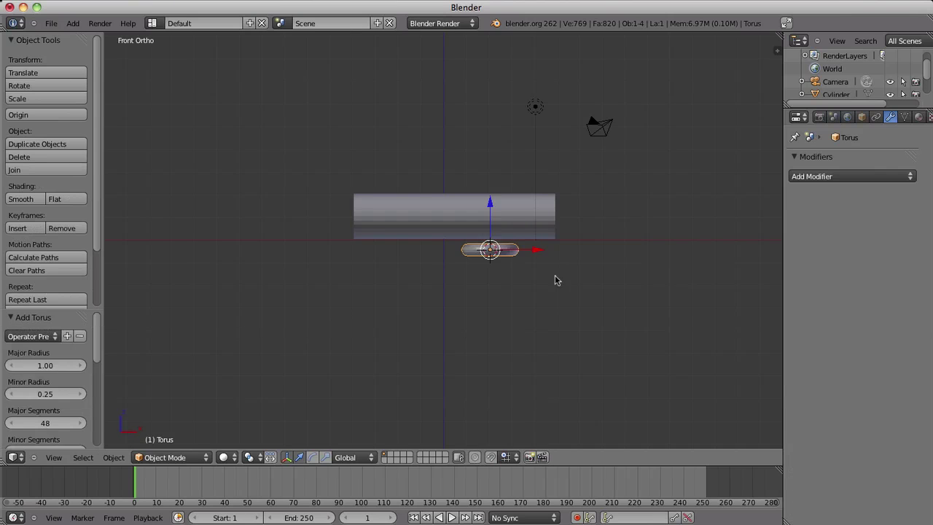
key(r)
key(9)
key(0)
key(Return)
Move the torus level with the tube beyond its open end, then shift it about 2.35 further along X
key(g)
click(663, 249)
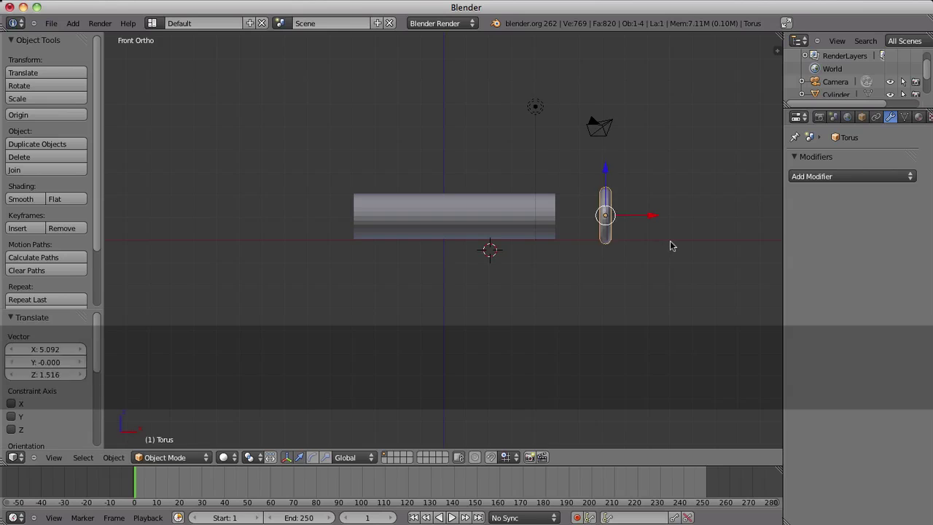
key(KP_7)
key(g)
key(x)
click(654, 174)
Duplicate the torus four times in the top view, spacing the copies in a row away from the tube
scroll(654, 174, down, 4)
key(shift+d)
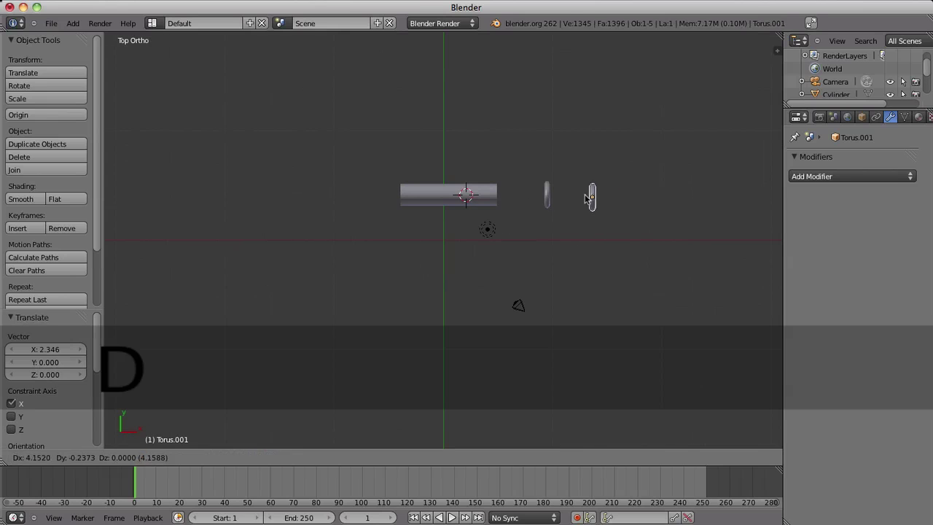
click(586, 194)
key(shift+d)
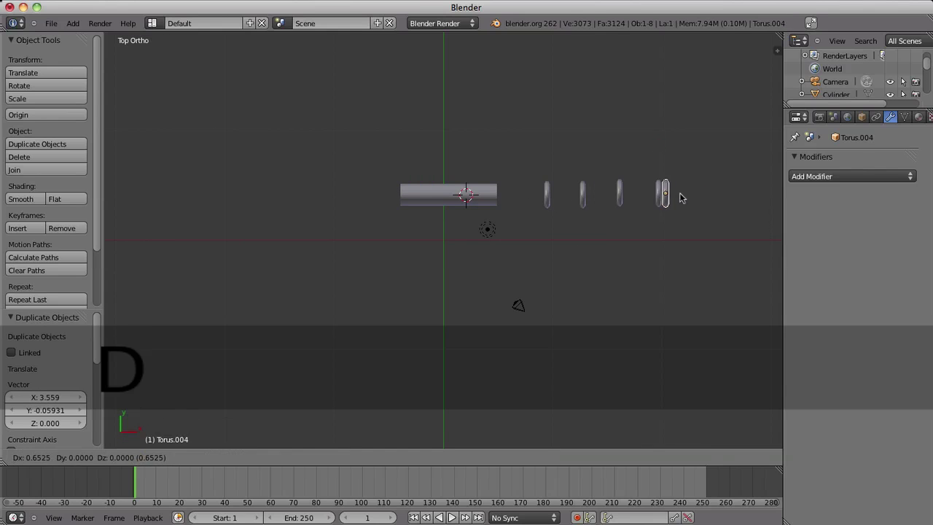
click(712, 197)
click(504, 291)
Rotate the second ring about -40° and the third about -56°, moving both to start a curved path
right_click(583, 193)
key(r)
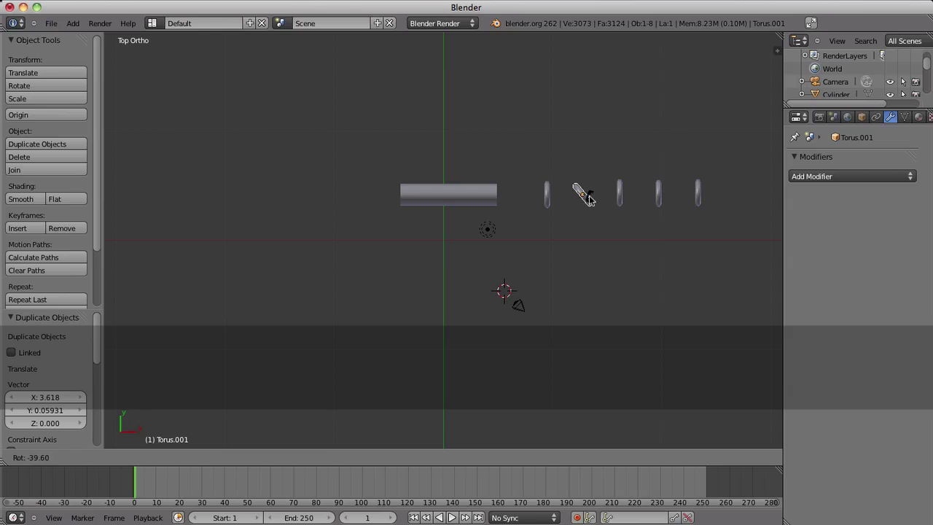
click(588, 200)
key(g)
click(624, 190)
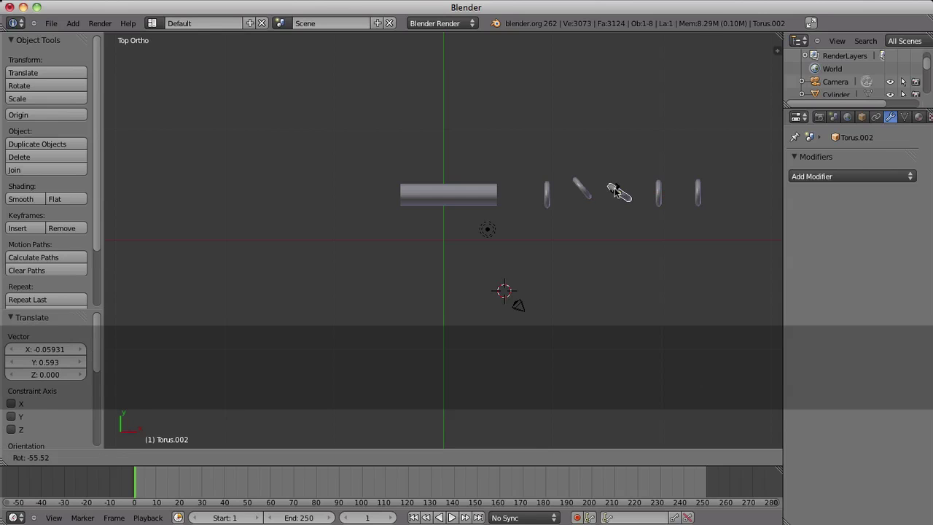
click(609, 171)
Rotate the fourth ring about -72° and the fifth 90°, moving both to complete the curve of rings
right_click(658, 193)
key(r)
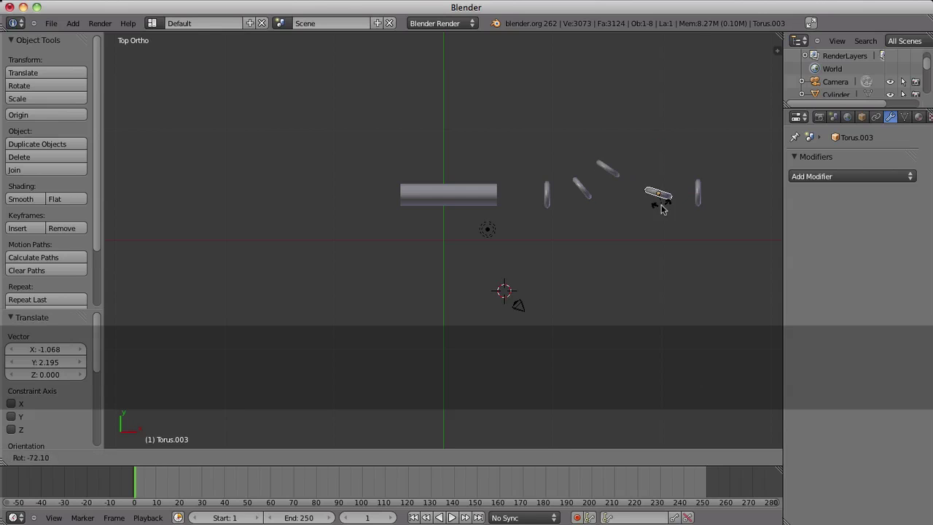
click(630, 162)
right_click(697, 193)
text(r90)
click(698, 194)
key(g)
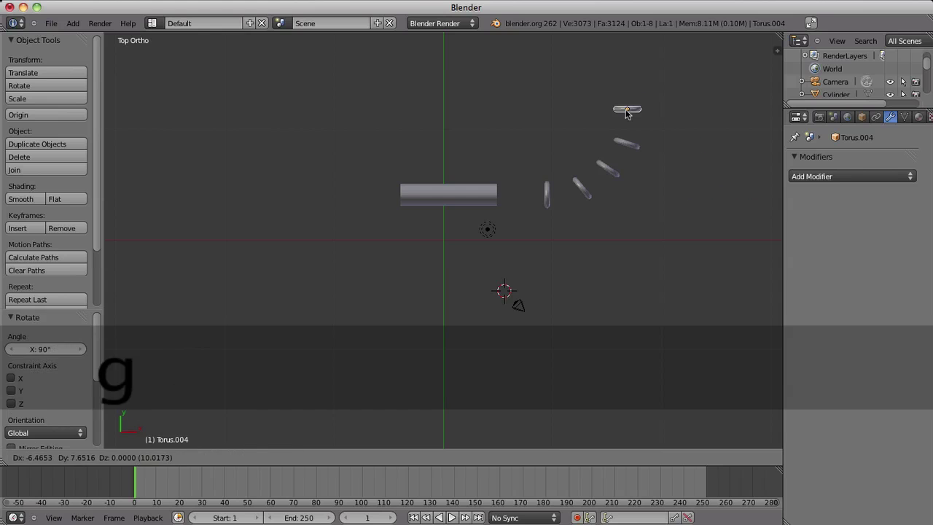
click(631, 113)
Add a monkey head and move it beyond the last ring of the curve
shift+middle_drag(632, 113, 605, 204)
key(shift+a)
mouse_move(531, 223)
click(627, 333)
key(g)
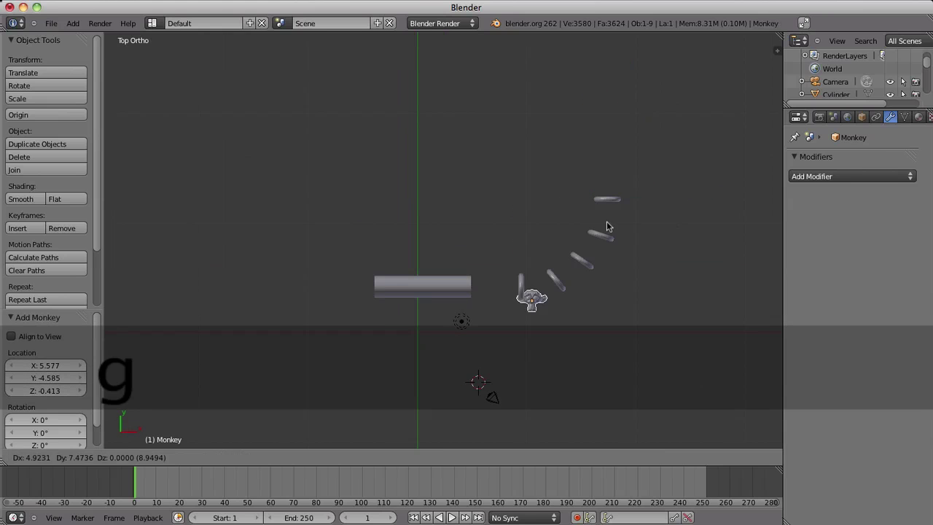
click(649, 123)
In the right view, rotate the monkey head -90 degrees and move it up and farther from the rings
key(KP_3)
text(r-90)
click(648, 245)
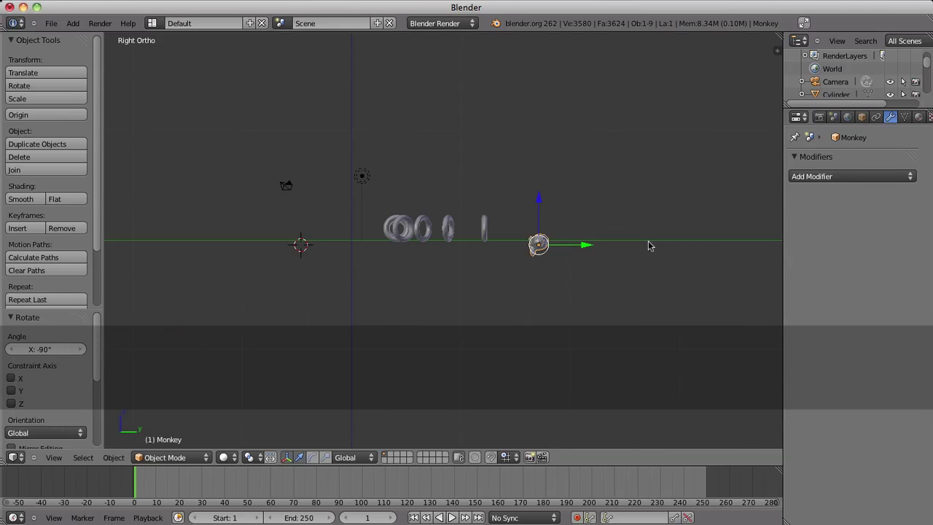
key(g)
click(667, 219)
Add a cube, move it beneath the monkey head, and scale it to about 0.77
key(shift+a)
mouse_move(600, 240)
click(732, 258)
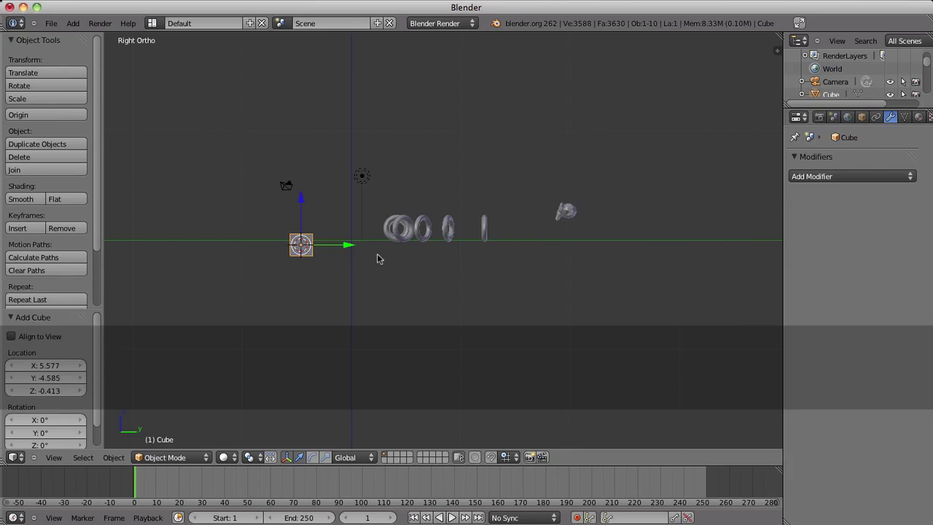
key(g)
click(590, 247)
key(s)
click(579, 236)
Lower the monkey head by about 0.36 toward the cube
right_click(566, 213)
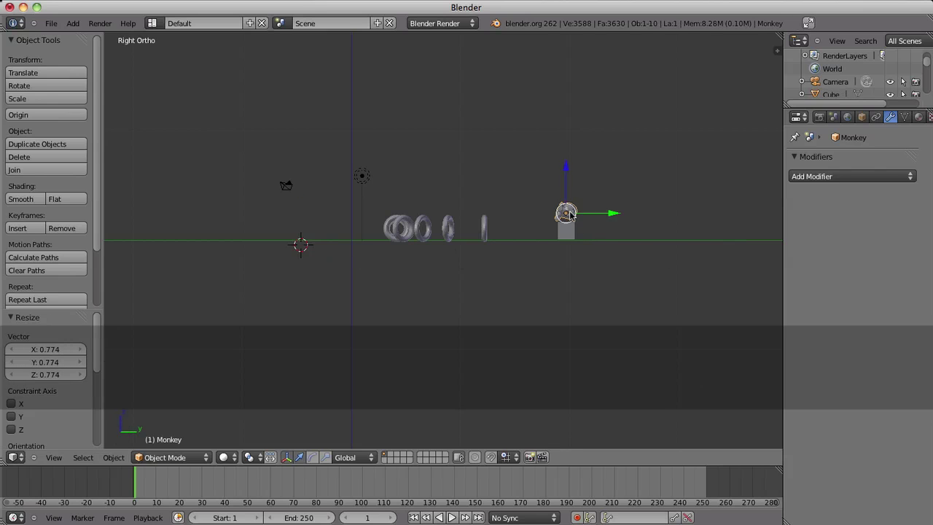
key(g)
click(569, 218)
In the top view, move the cube about 11.98 along X to line it up under the monkey head
middle_drag(569, 217, 544, 235)
key(KP_7)
right_click(484, 116)
key(g)
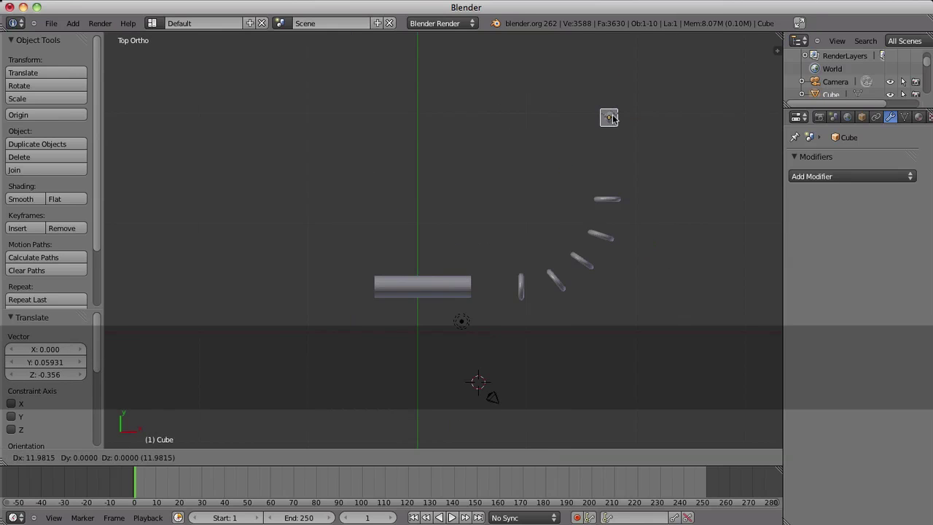
click(611, 117)
Tilt the monkey head, lower it about 0.14 onto the cube in the right view, and check the layout from above
key(KP_3)
key(KP_1)
scroll(640, 227, up, 5)
shift+middle_drag(644, 225, 354, 276)
middle_drag(572, 244, 500, 238)
key(KP_3)
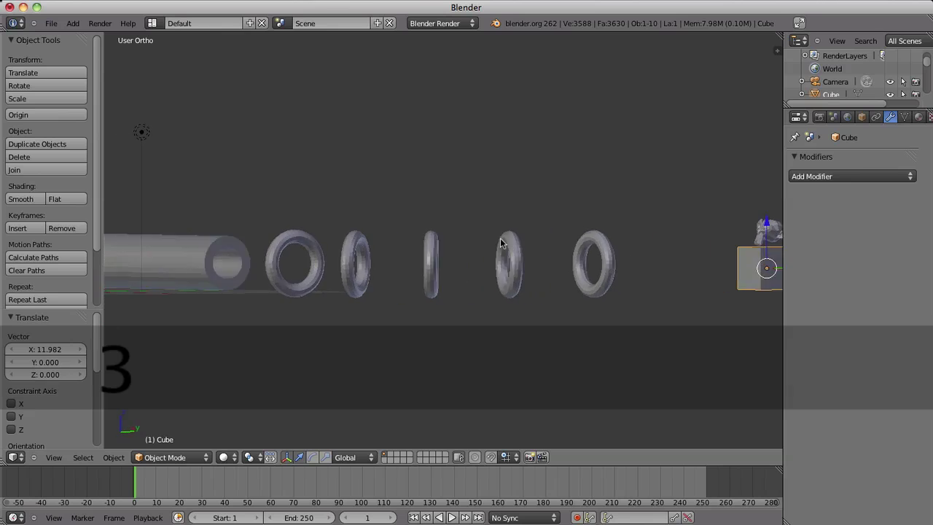
right_click(761, 236)
key(r)
key(g)
click(758, 236)
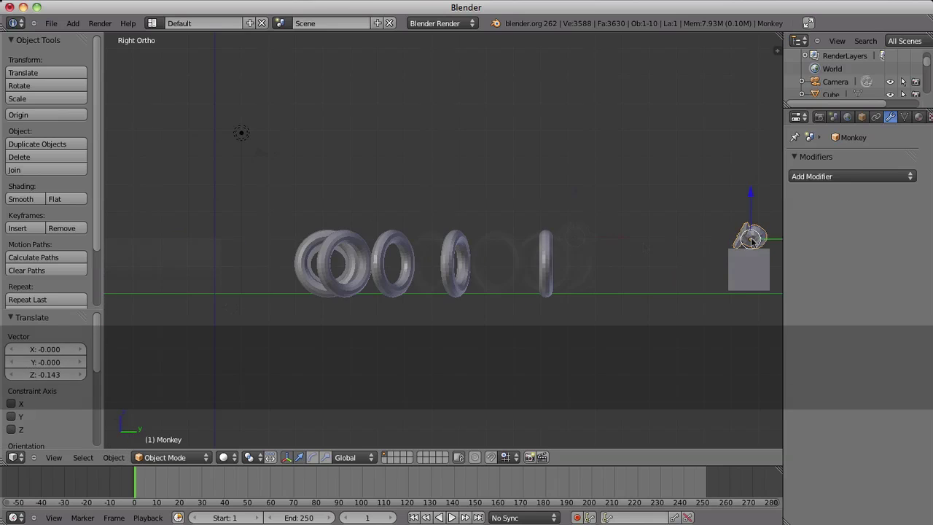
middle_drag(758, 237, 696, 250)
scroll(696, 245, down, 3)
key(KP_7)
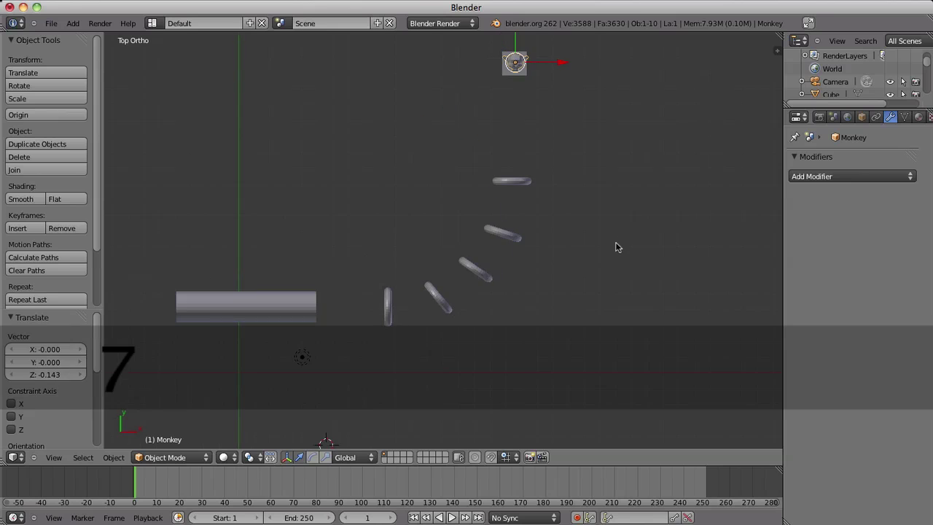
In the top view, move the camera about -17.10 in X and 10.68 in Y beside the tube's open end and rotate it to face the tube
right_click(362, 431)
key(g)
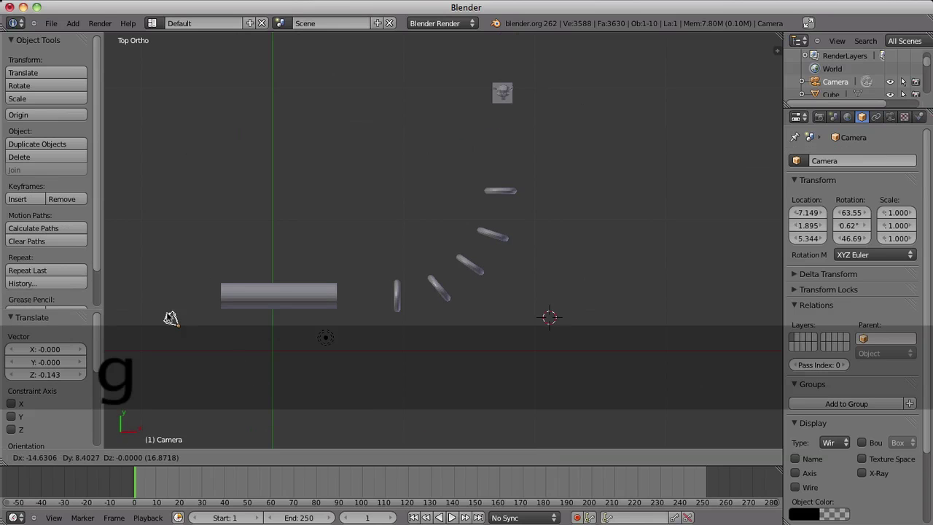
click(139, 293)
key(r)
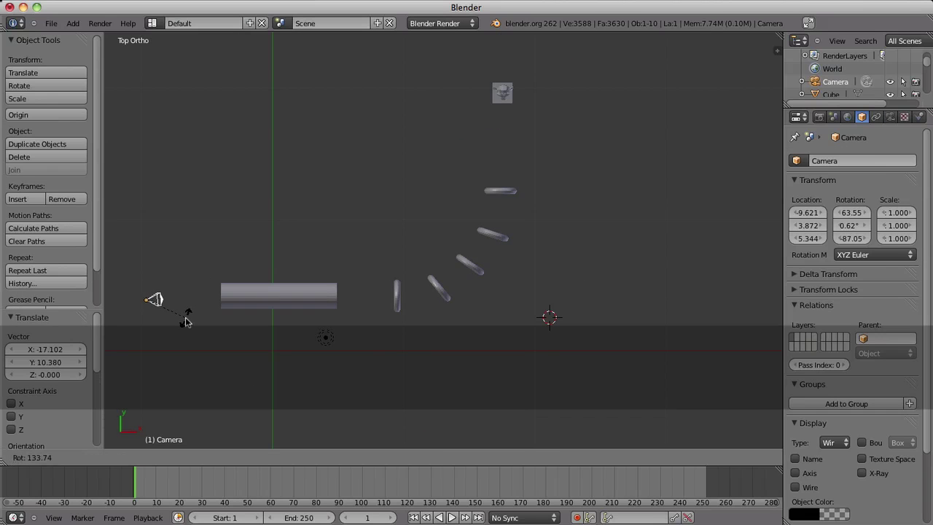
click(187, 322)
key(g)
click(186, 318)
Split the 3D view to show the camera view above a right view, and lower the camera about 3.95 along Z to tube height
drag(779, 36, 765, 292)
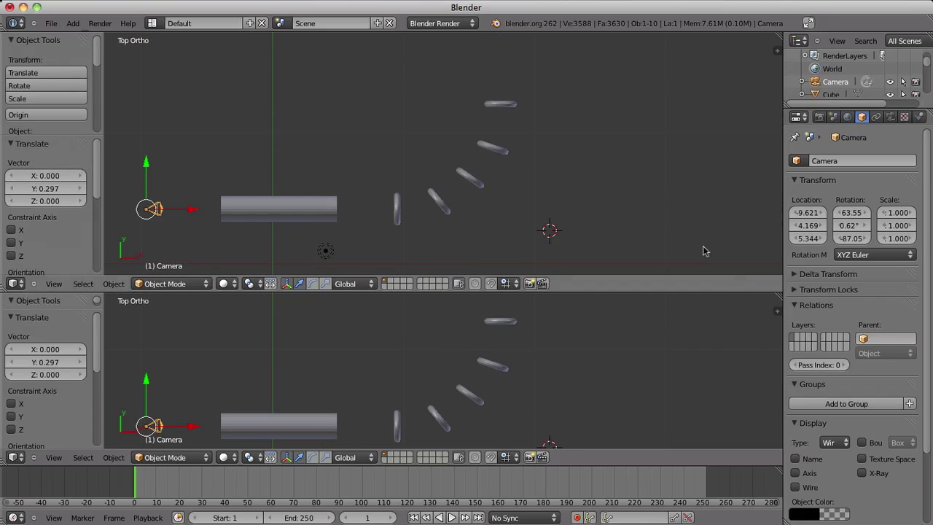
key(KP_0)
key(KP_3)
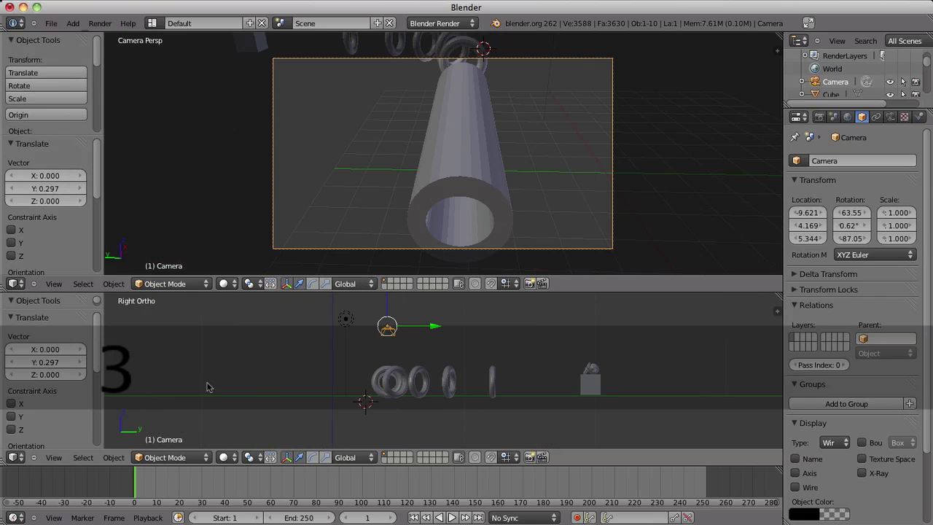
key(g)
key(z)
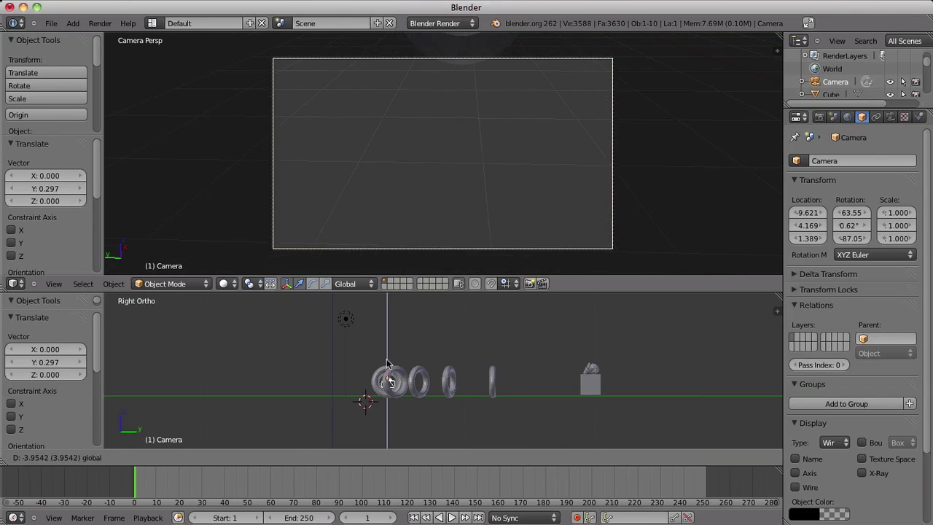
click(357, 369)
In the front view, rotate the camera about -26.5° to level it, and shift it about 0.49 in X and -0.35 in Z
key(KP_1)
key(r)
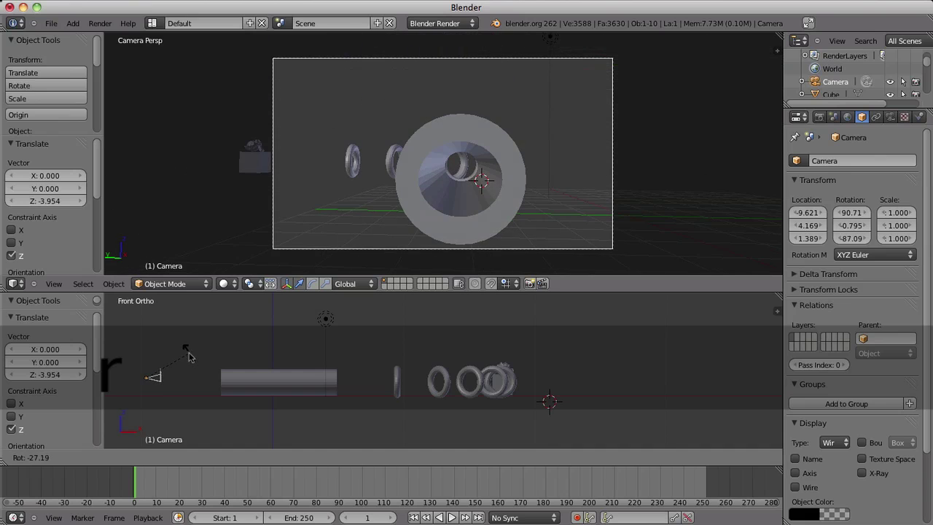
key(g)
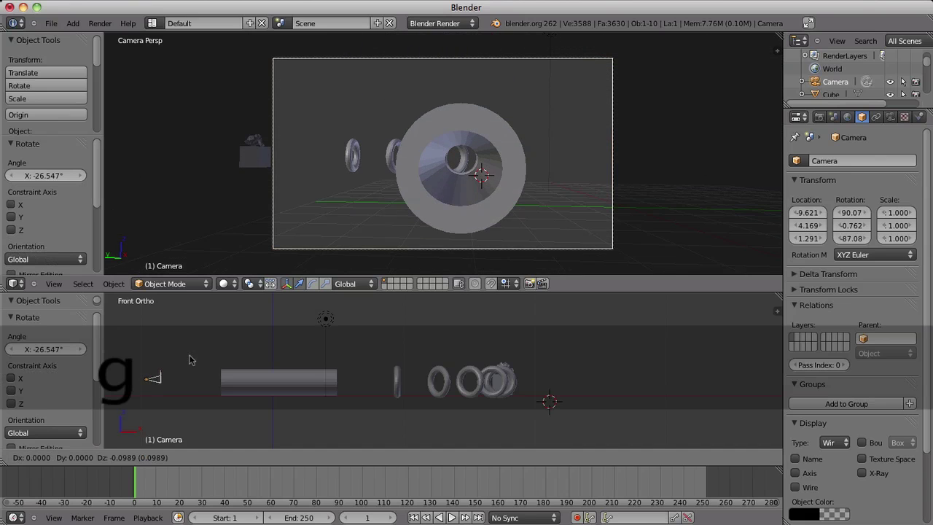
click(193, 361)
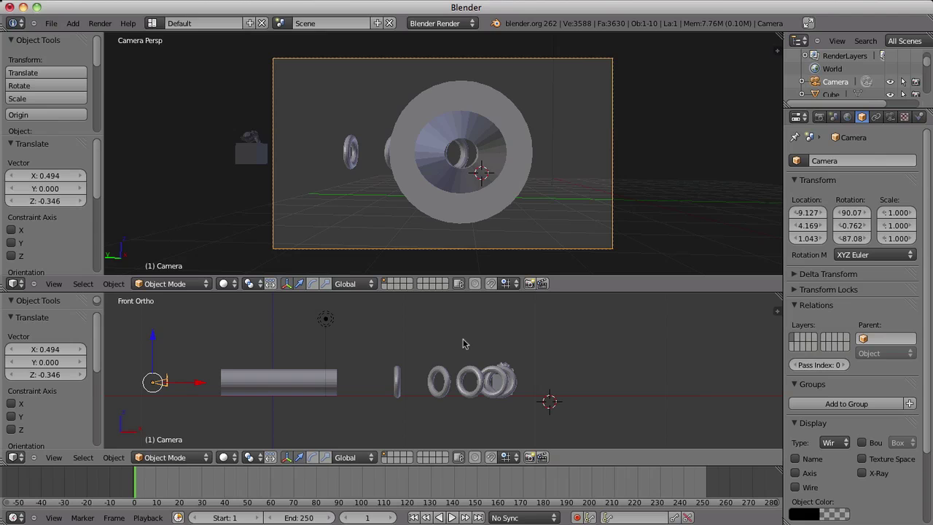
Merge the split 3D views back into one, look through the camera, and insert a LocRotScale keyframe at frame 1
drag(781, 297, 608, 261)
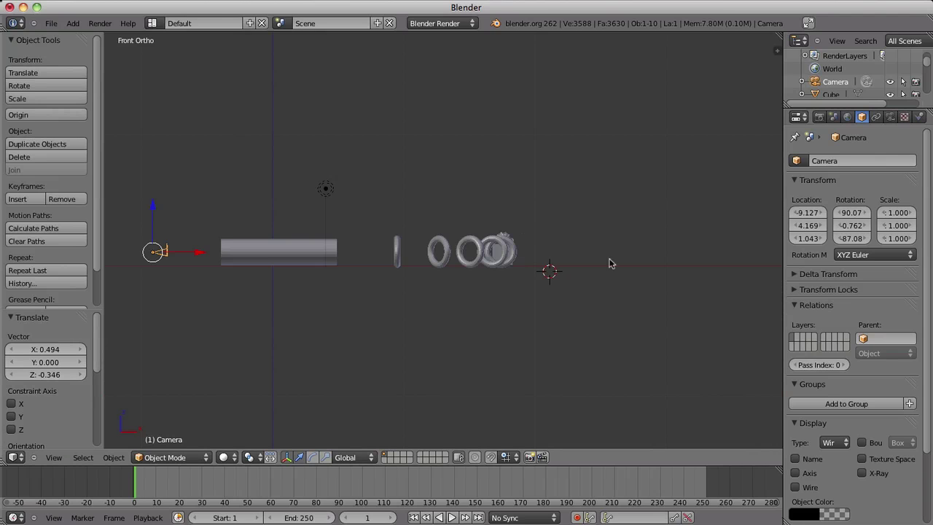
key(KP_0)
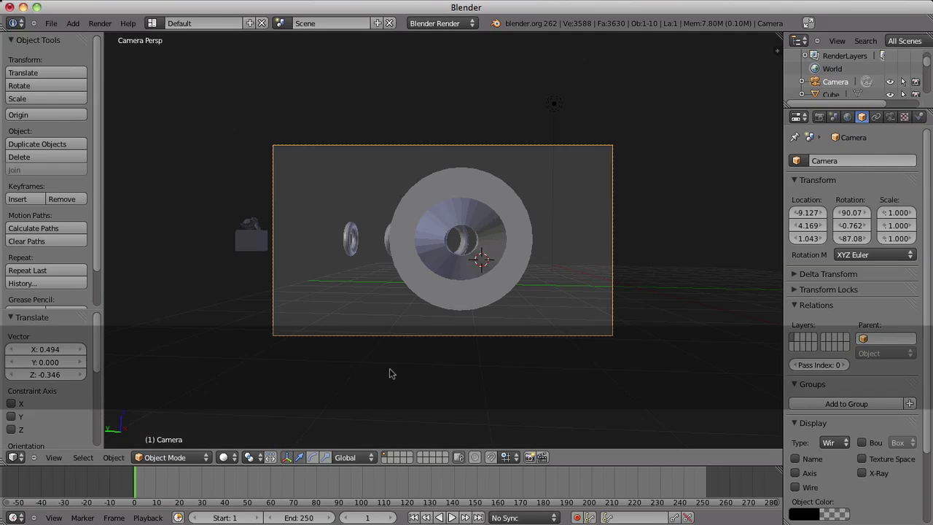
key(i)
click(388, 394)
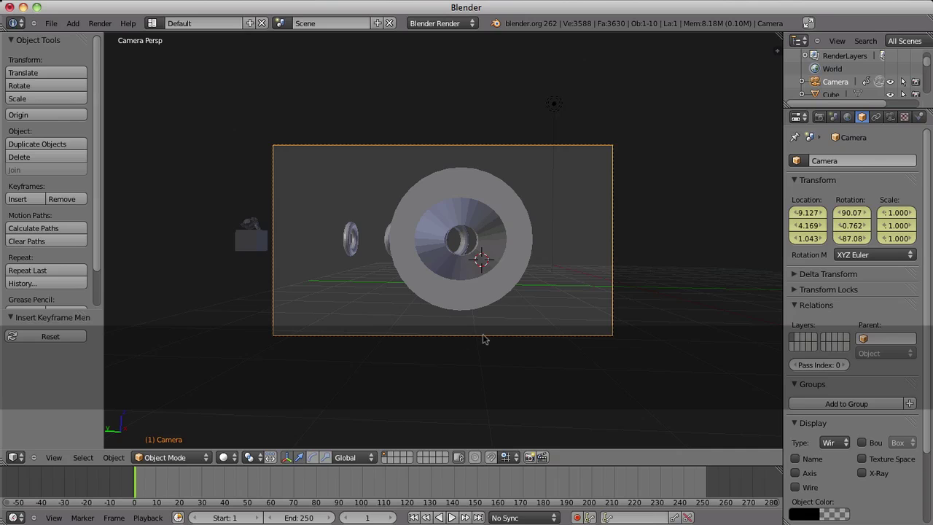
At frame 50, fly the camera through the tube to its far end facing the first ring and insert a LocRotScale keyframe
key(shift+f)
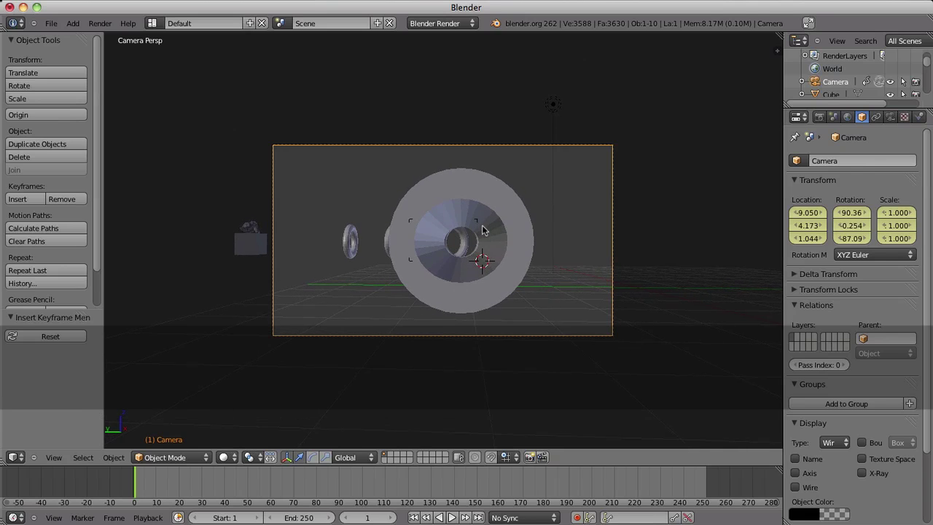
click(484, 242)
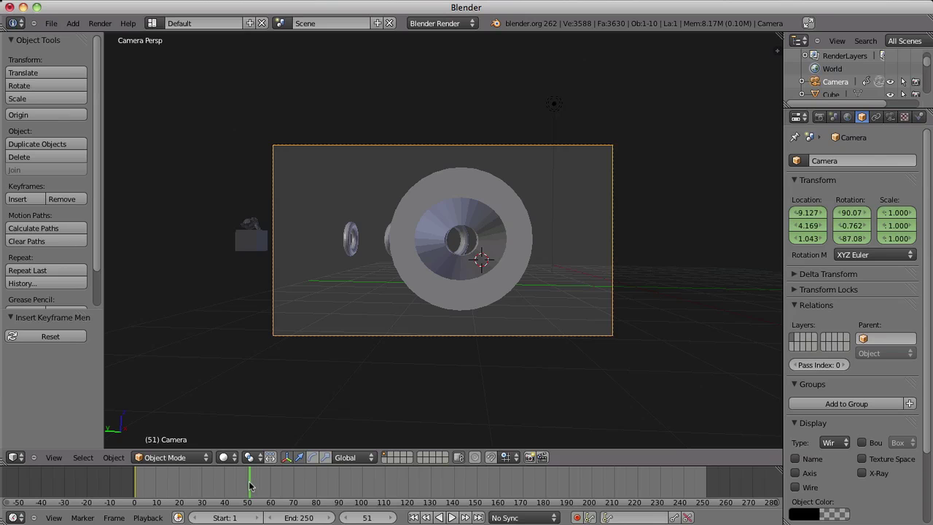
key(shift+f)
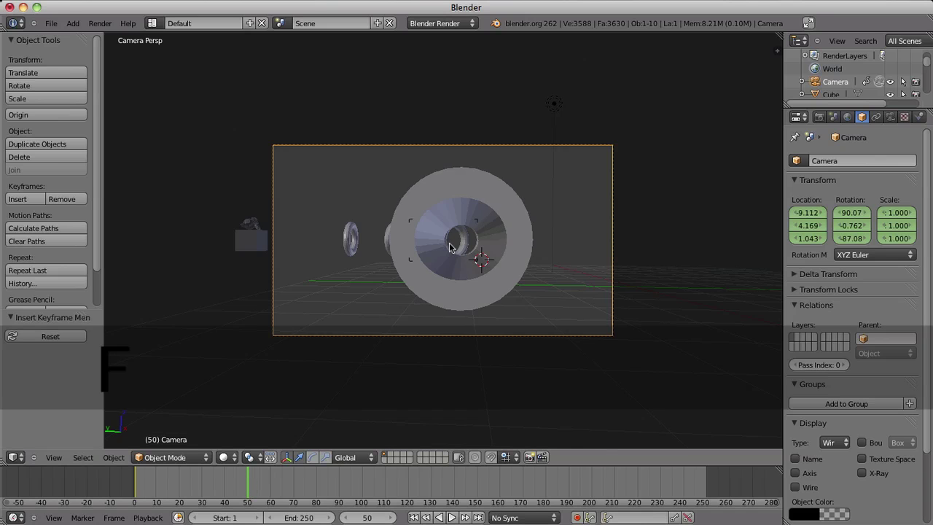
scroll(452, 248, up, 4)
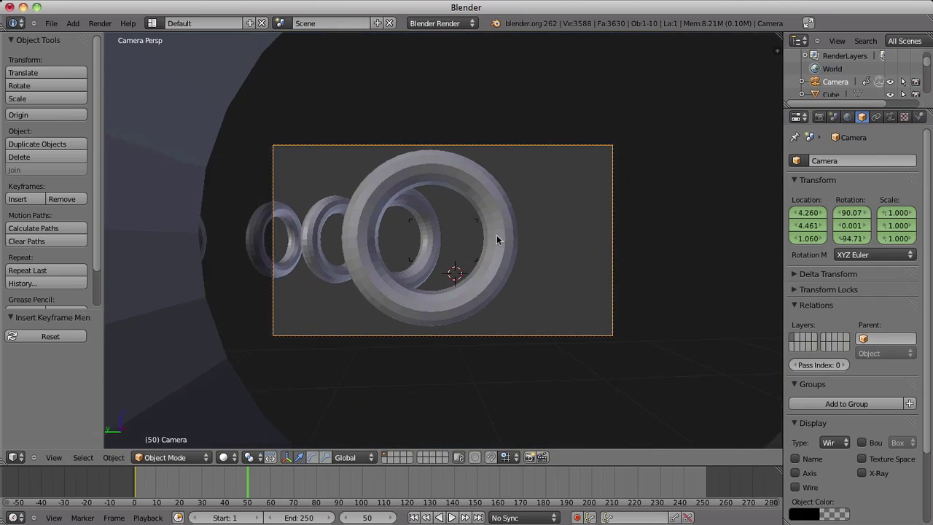
key(i)
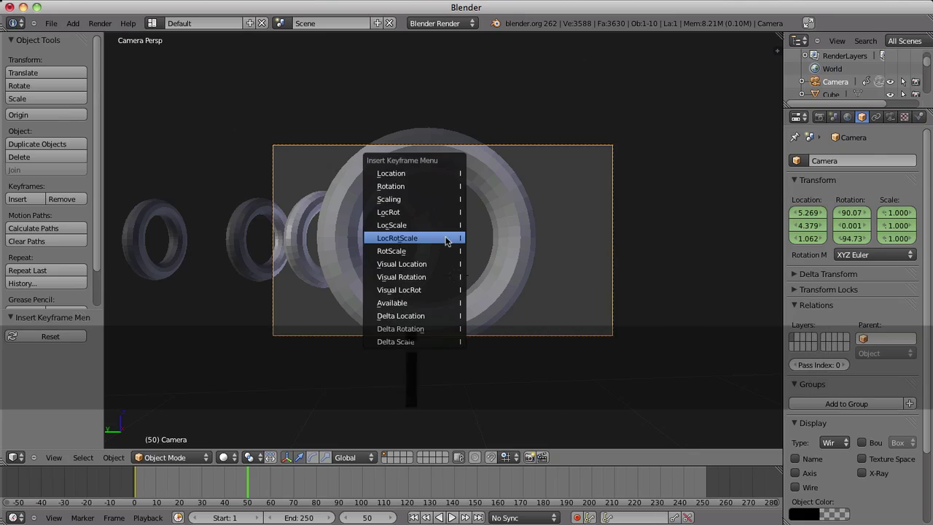
click(447, 240)
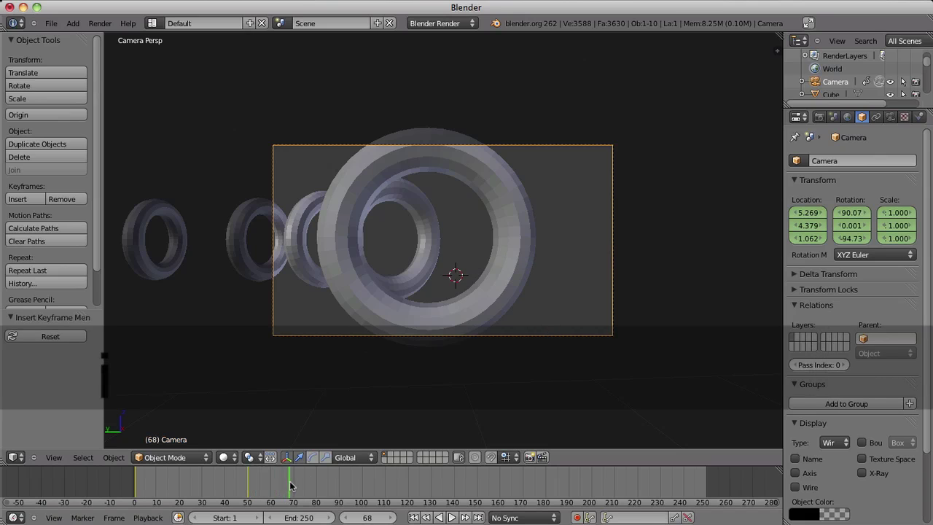
At frame 75, fly the camera into the first ring, facing the second, and insert a LocRotScale keyframe
drag(301, 486, 303, 486)
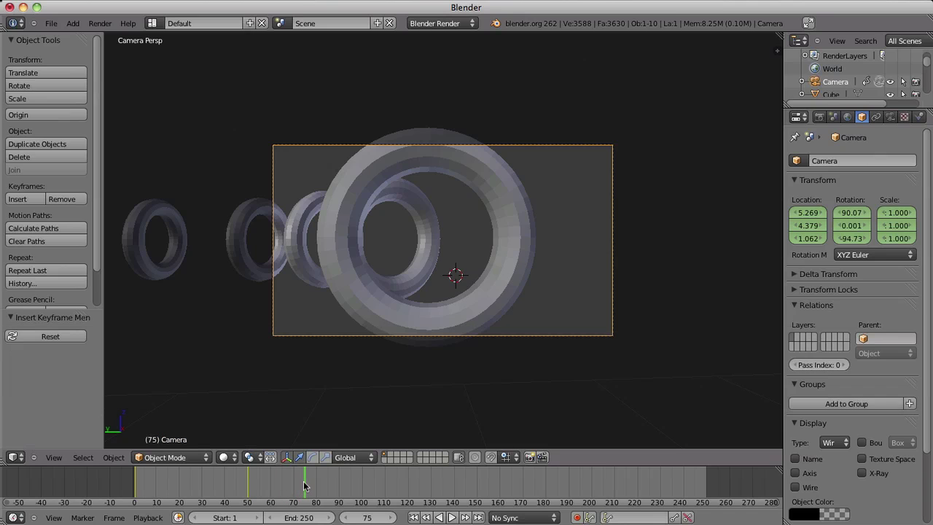
key(shift+f)
scroll(443, 239, up, 3)
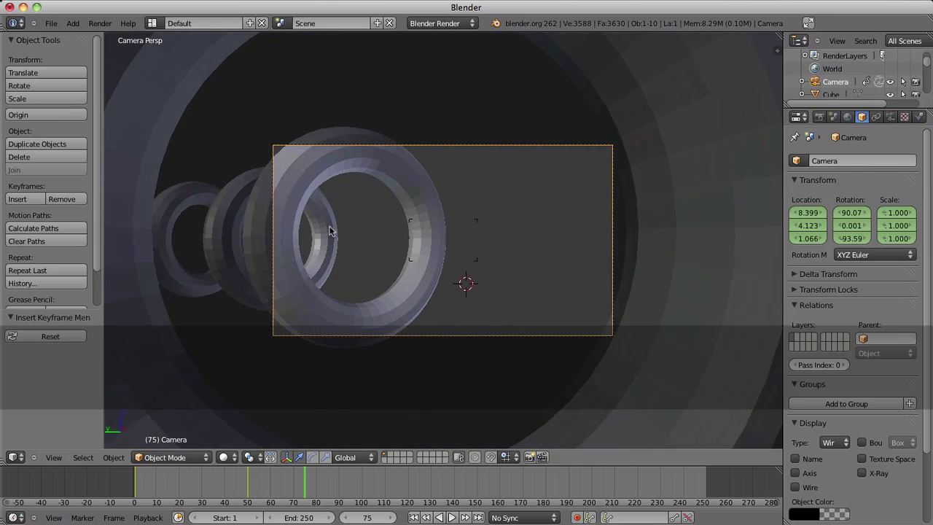
click(344, 232)
key(i)
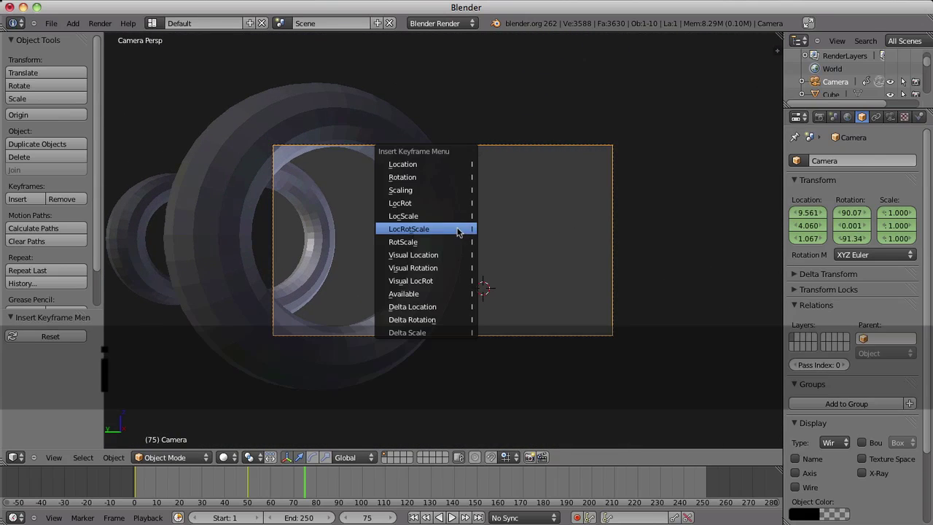
click(460, 231)
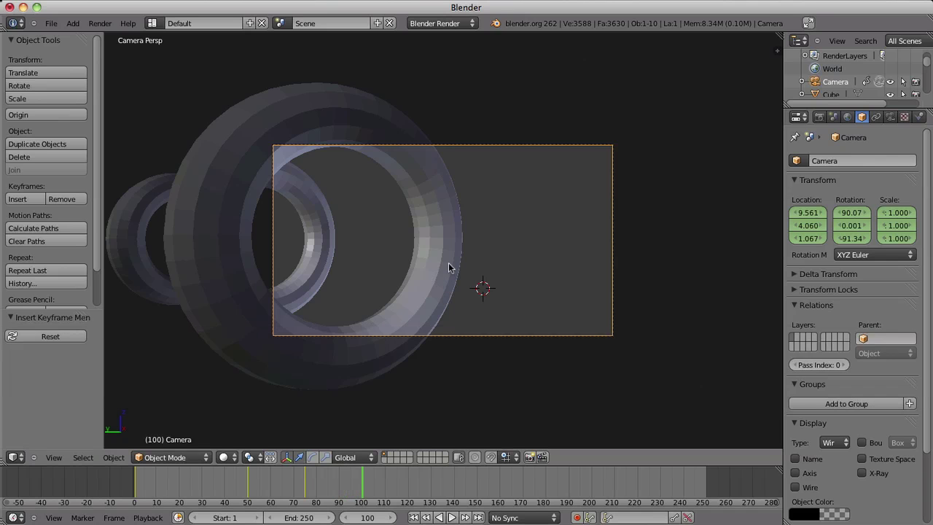
At frame 100, fly the camera into the second ring, turning toward the third, and insert a LocRotScale keyframe
key(shift+f)
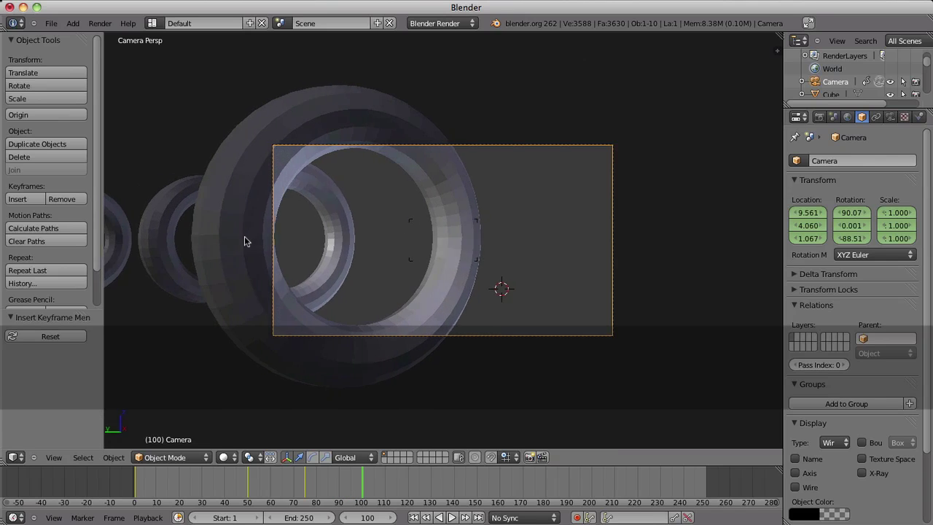
scroll(241, 236, up, 2)
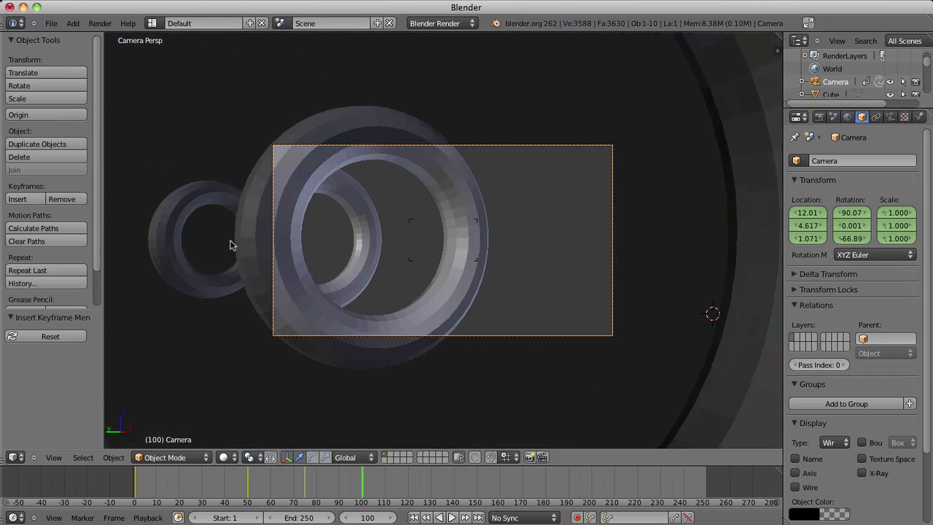
key(i)
click(416, 236)
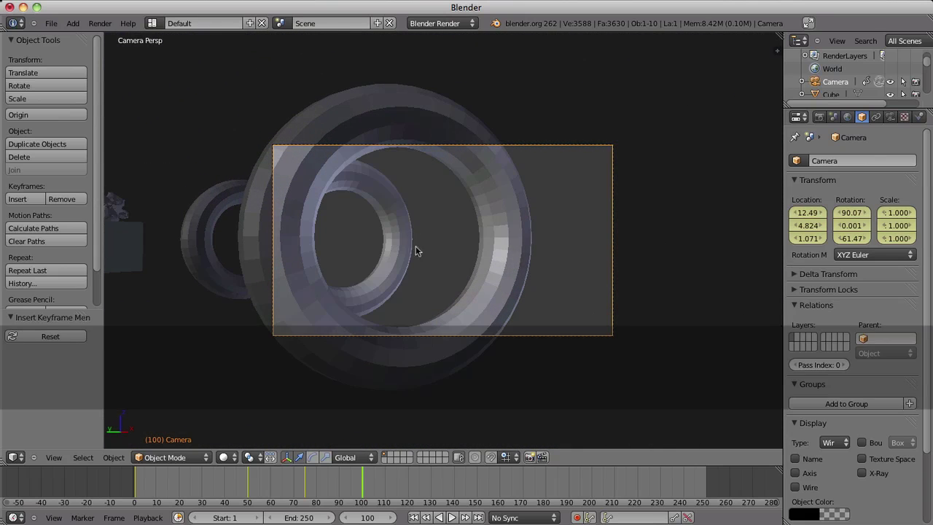
At frame 125, fly the camera through the third ring, turning toward the fourth, and insert a LocRotScale keyframe
click(401, 476)
click(418, 479)
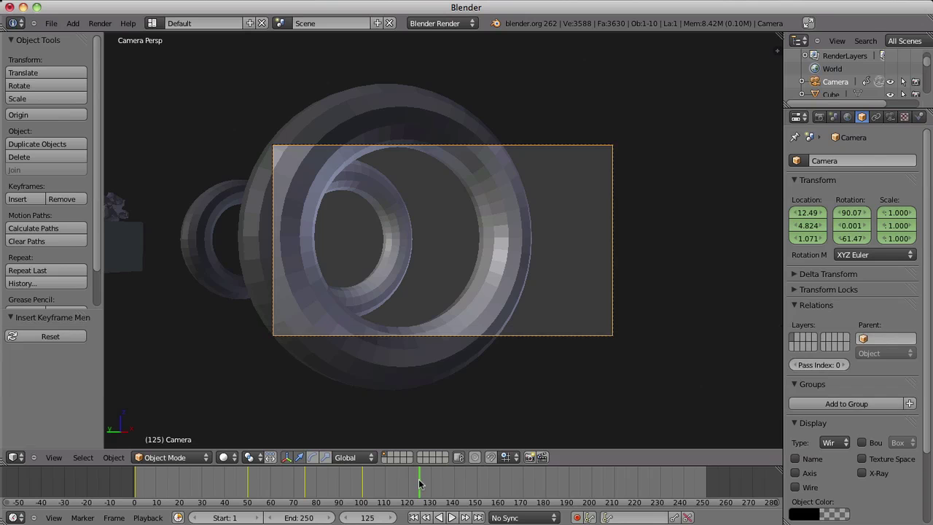
key(shift+f)
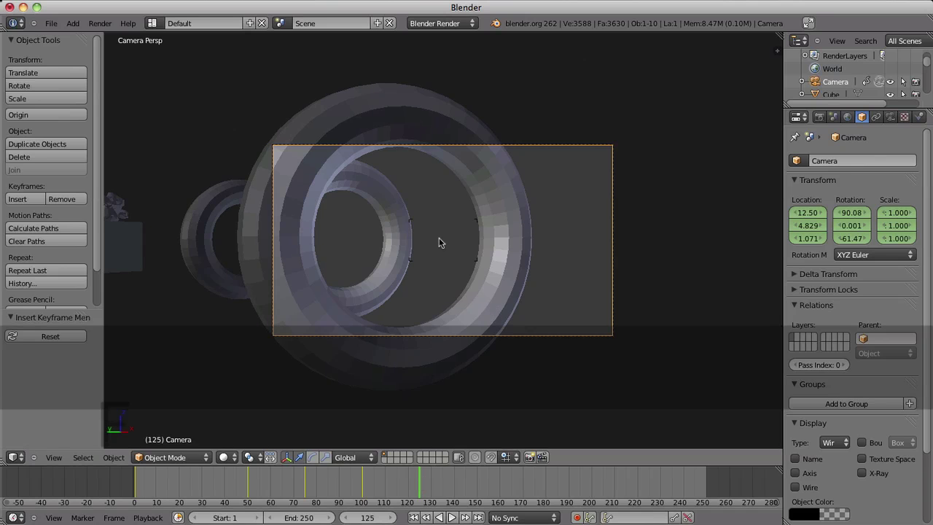
scroll(439, 238, up, 2)
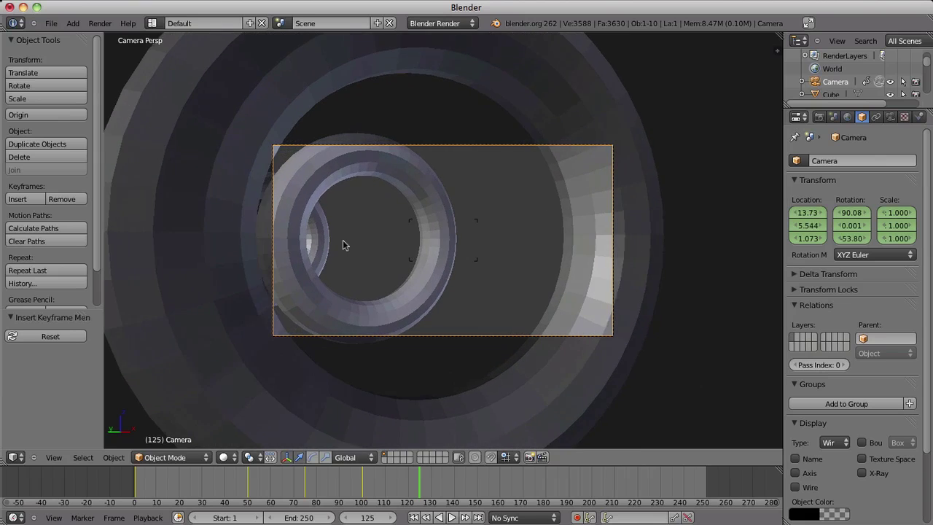
click(263, 245)
key(i)
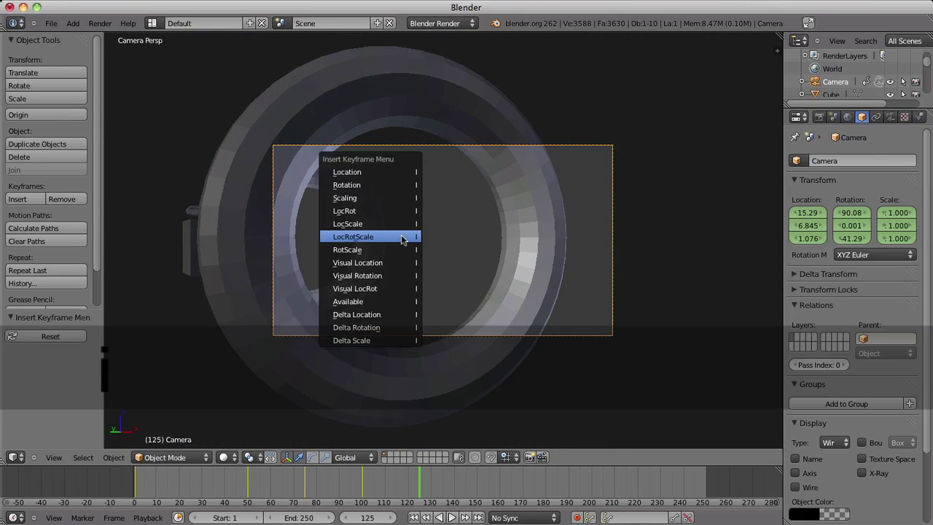
click(401, 237)
At frame 149, fly the camera through the fourth ring until the monkey head shows inside the last ring, and insert a LocRotScale keyframe
click(461, 490)
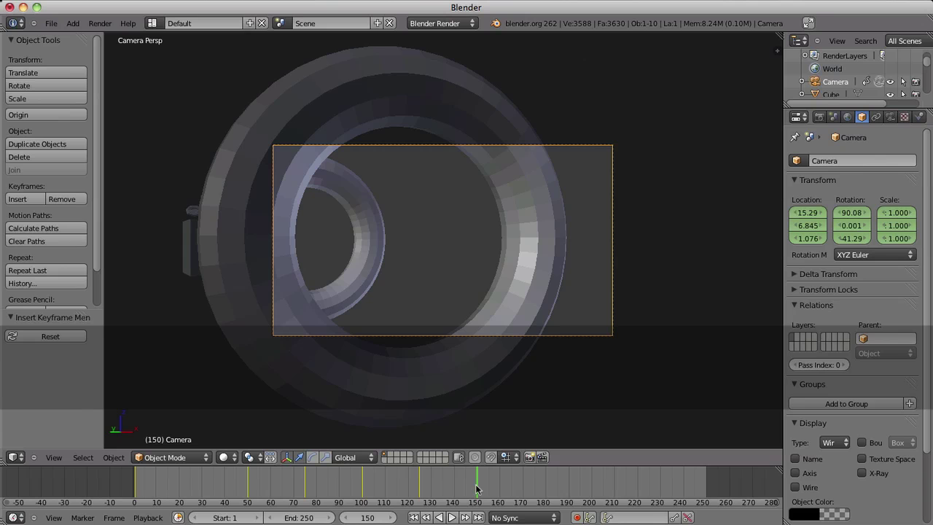
click(473, 489)
key(shift+f)
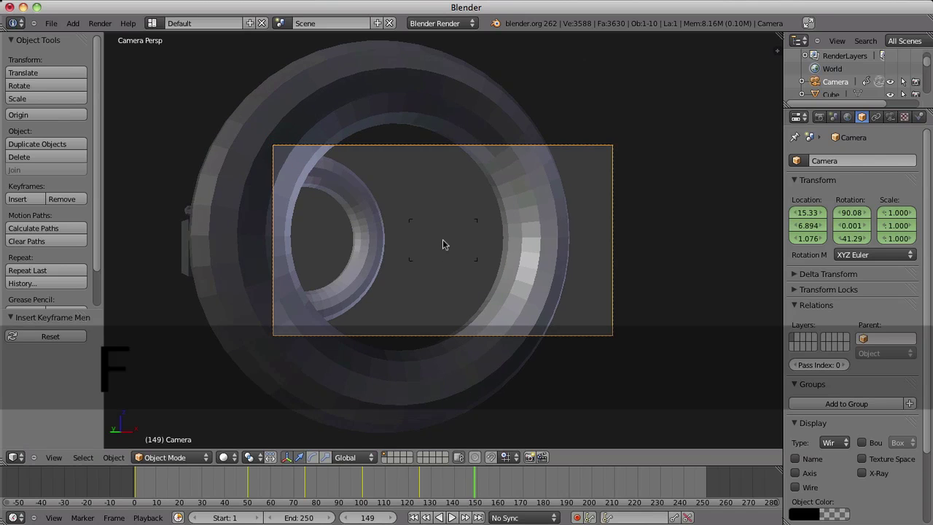
click(149, 250)
key(i)
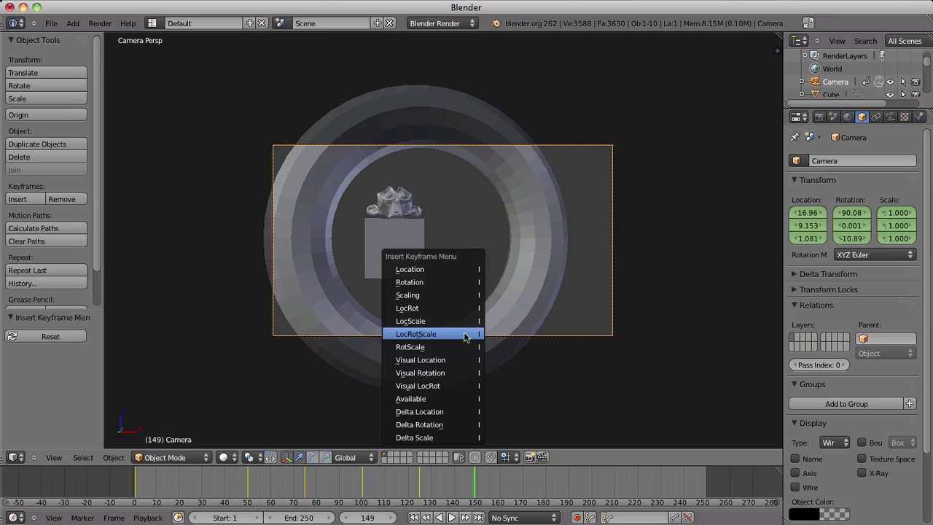
click(464, 336)
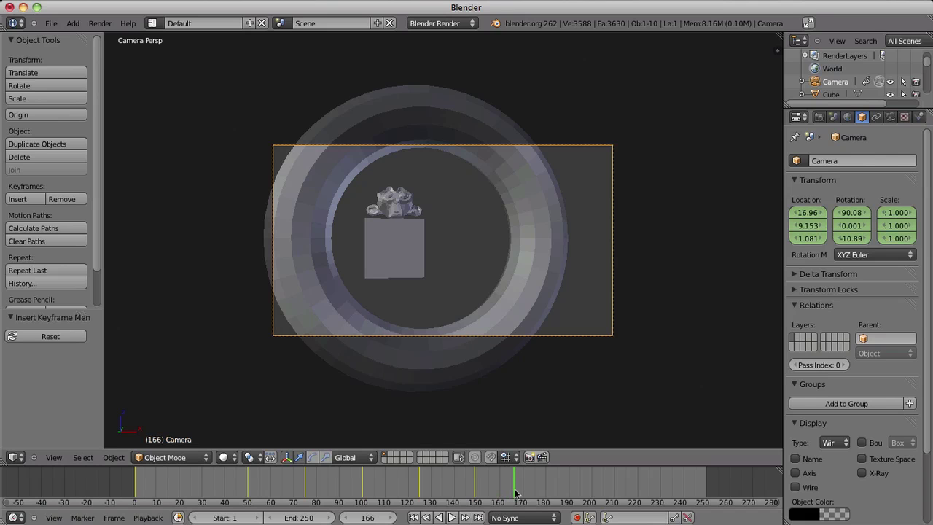
At frame 170, fly the camera through the last ring toward the monkey head on the cube and insert a LocRotScale keyframe
key(shift+f)
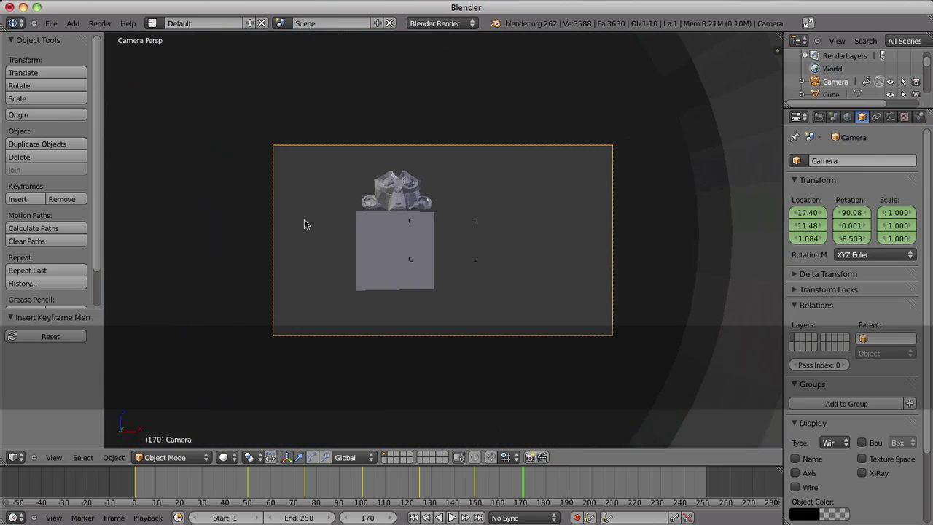
click(301, 222)
key(i)
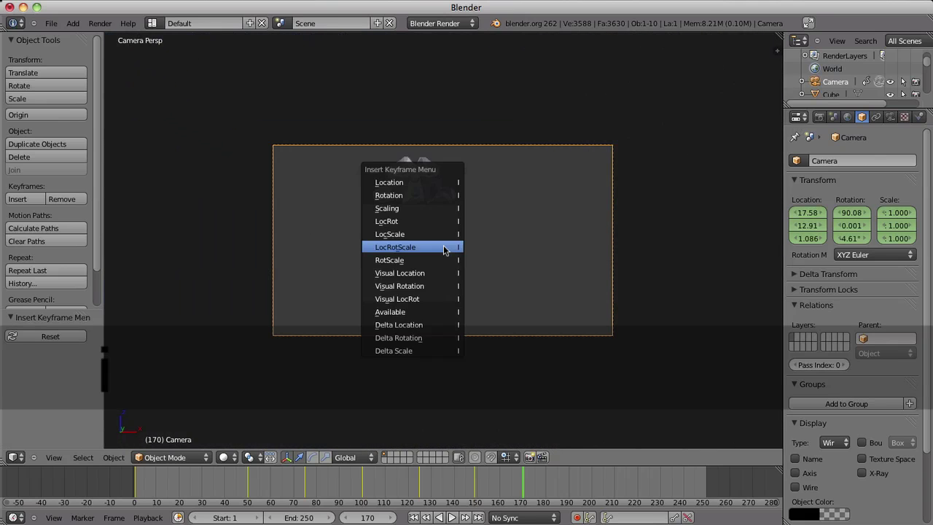
click(443, 245)
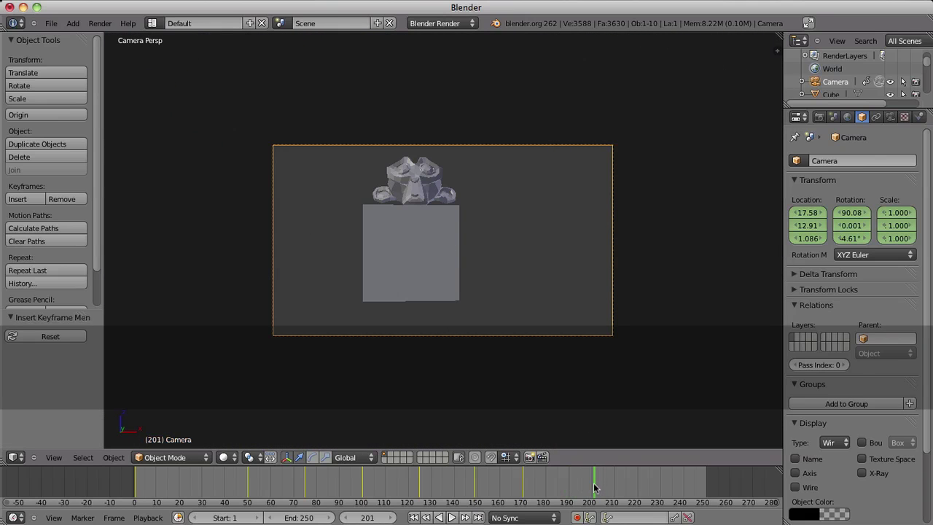
At frame 200, fly the camera up and closer until it looks down on the monkey head, and insert a LocRotScale keyframe
drag(595, 487, 592, 488)
key(shift+f)
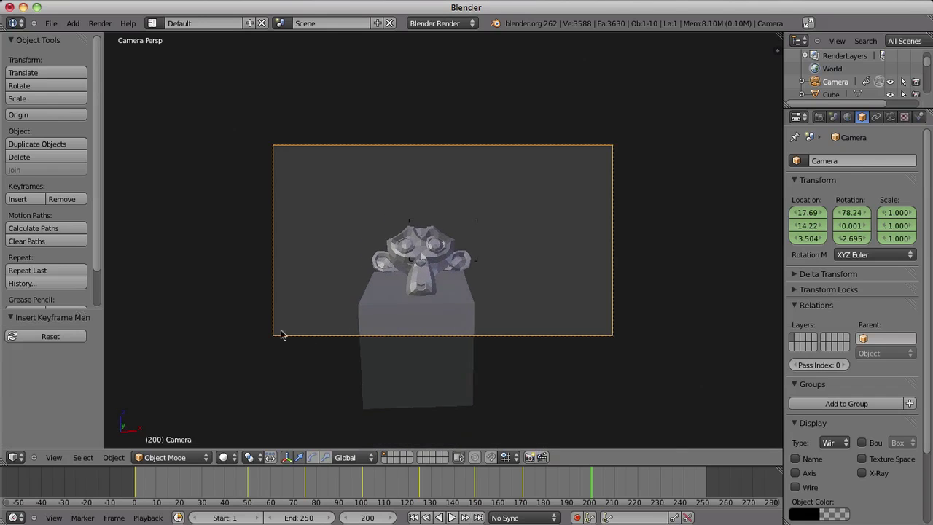
click(348, 302)
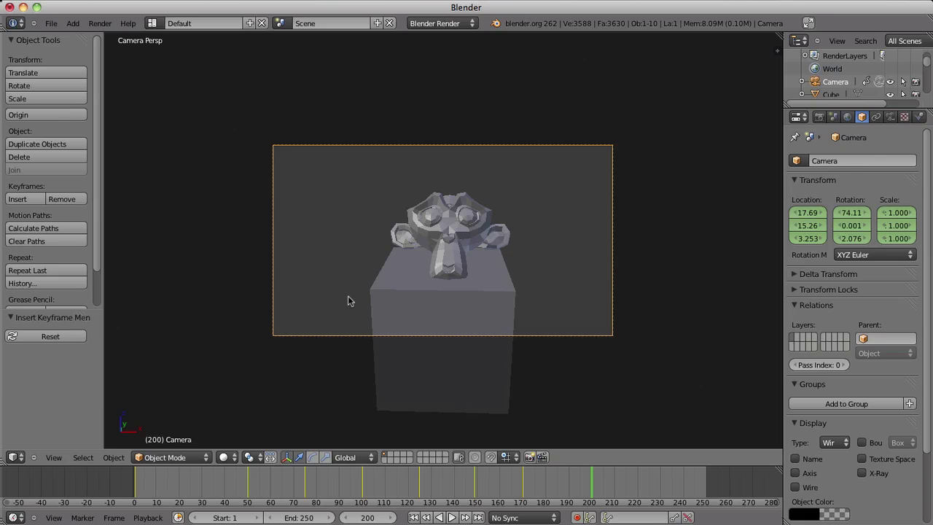
key(i)
click(394, 269)
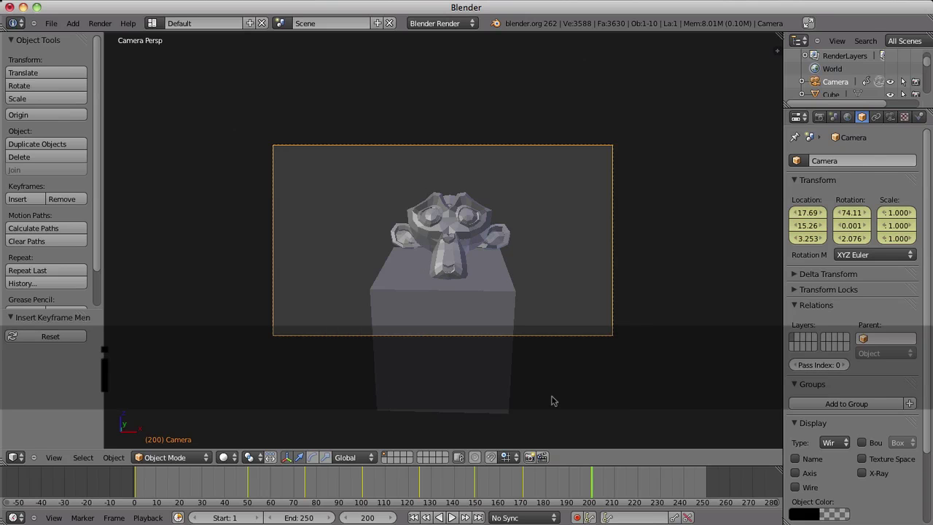
Fly the camera backward and forward in front of the monkey head to try out fly mode's speed control
drag(565, 474, 589, 468)
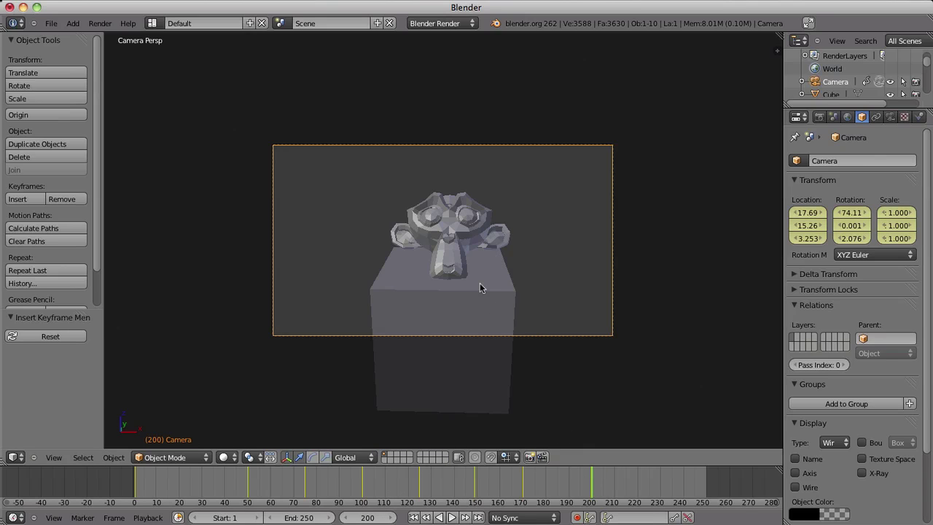
key(shift+f)
scroll(443, 244, down, 2)
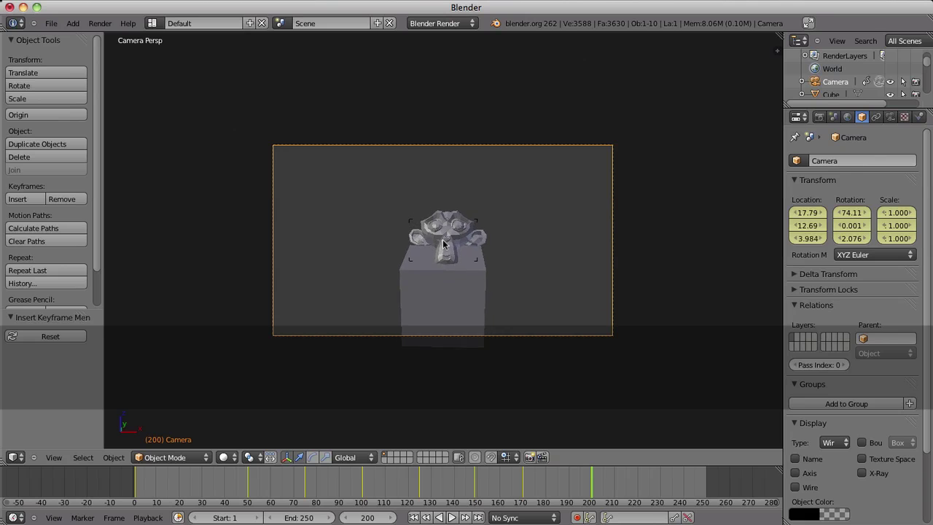
scroll(442, 244, up, 4)
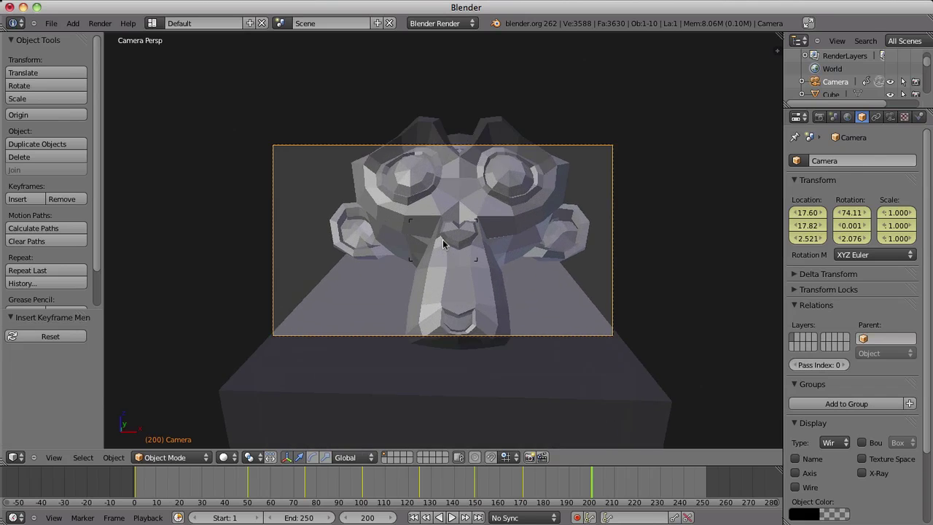
scroll(443, 244, down, 3)
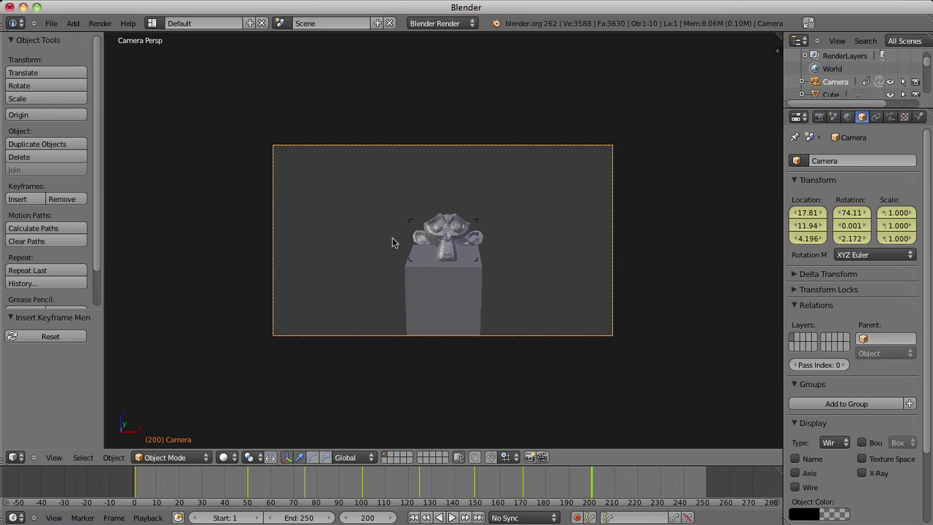
In fly mode, turn the camera to both sides of the monkey head and tilt it up and down
mouse_move(140, 244)
mouse_move(472, 248)
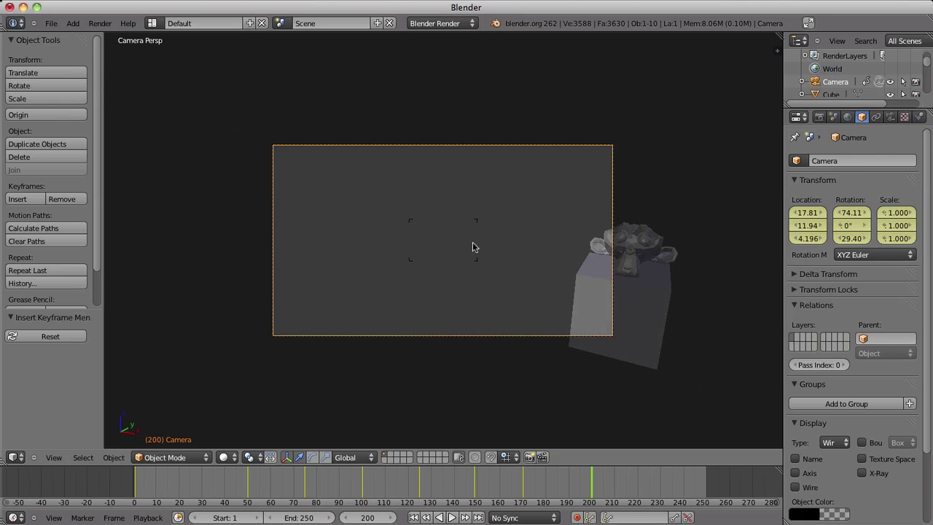
mouse_move(770, 253)
mouse_move(585, 243)
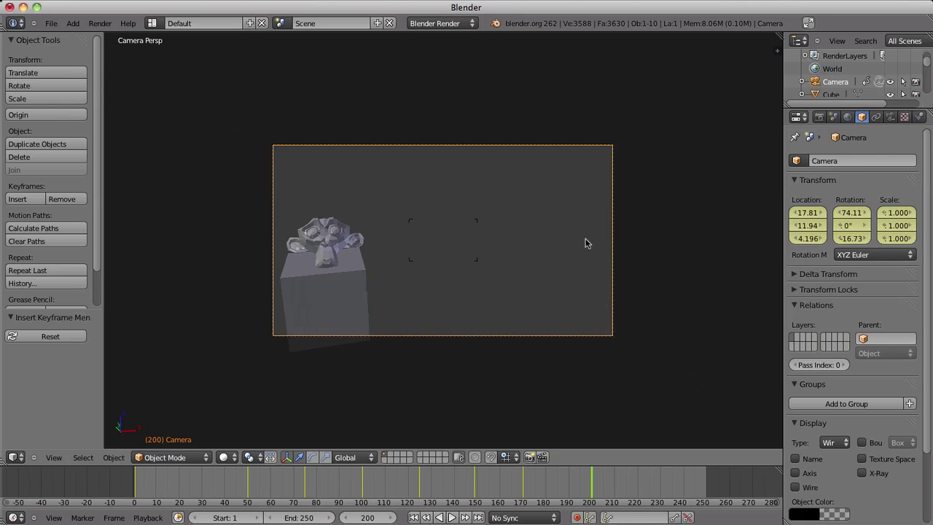
mouse_move(229, 233)
mouse_move(373, 236)
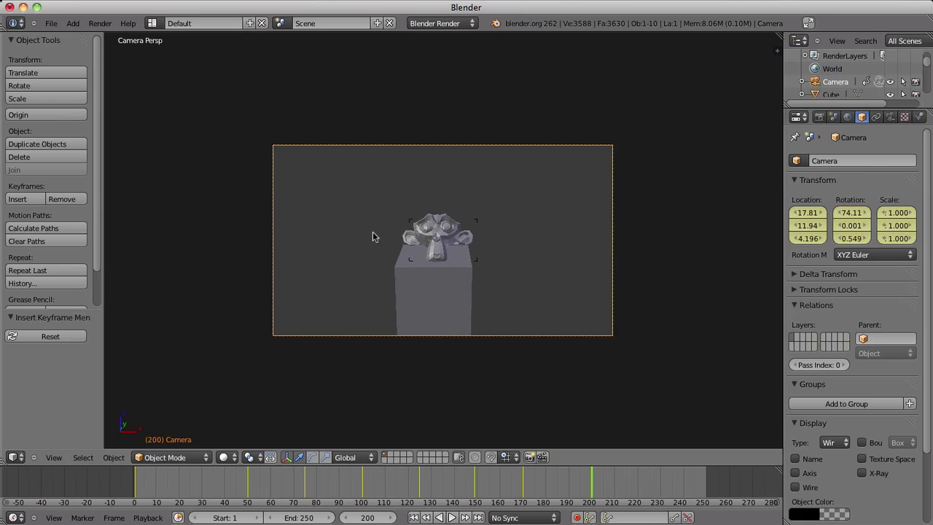
mouse_move(427, 114)
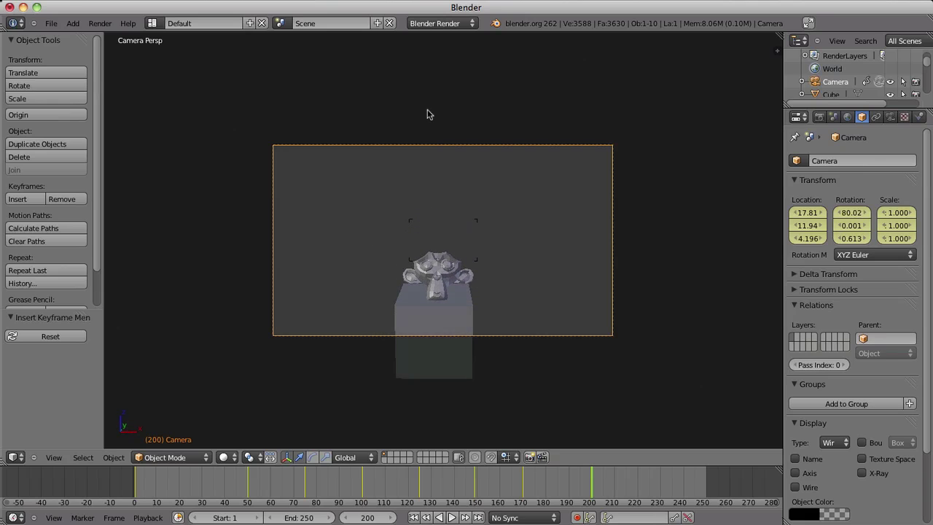
mouse_move(423, 421)
mouse_move(441, 233)
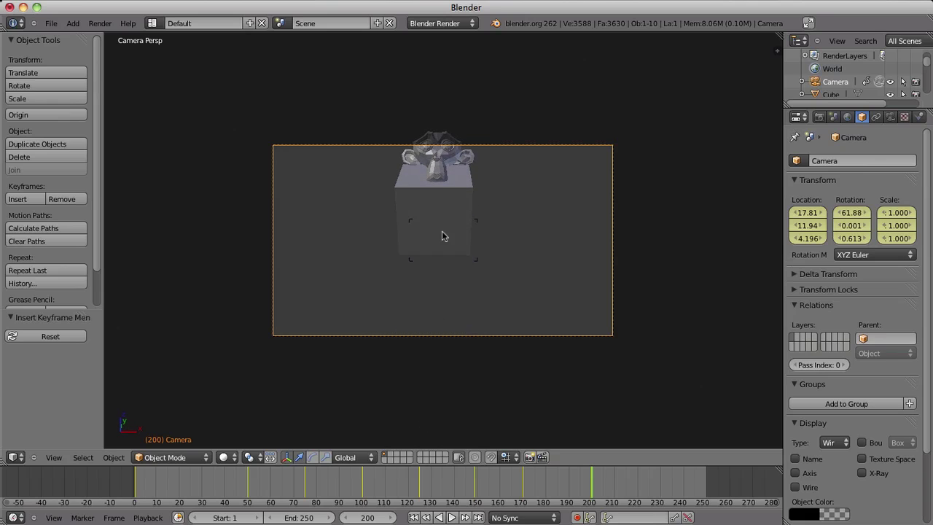
mouse_move(444, 129)
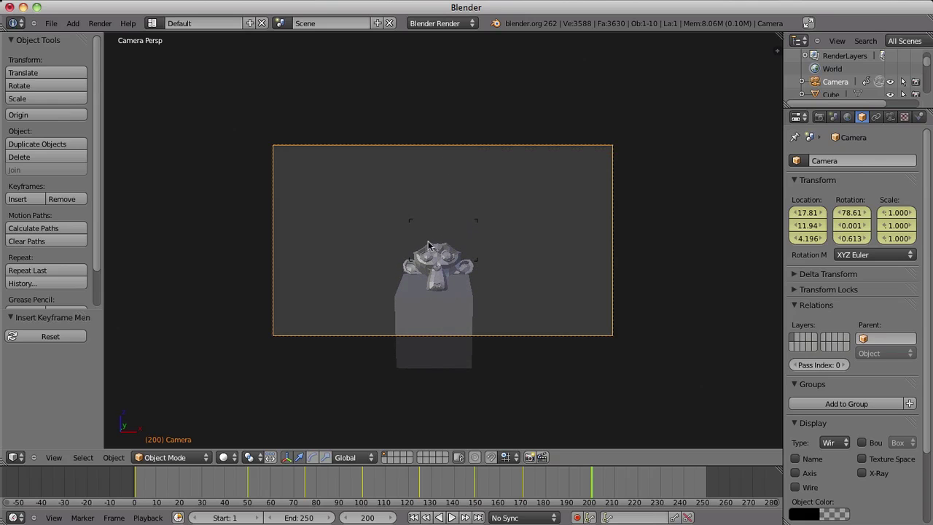
In fly mode, pan the camera sideways and vertically, and fly it forward into the monkey head
middle_drag(428, 245, 447, 248)
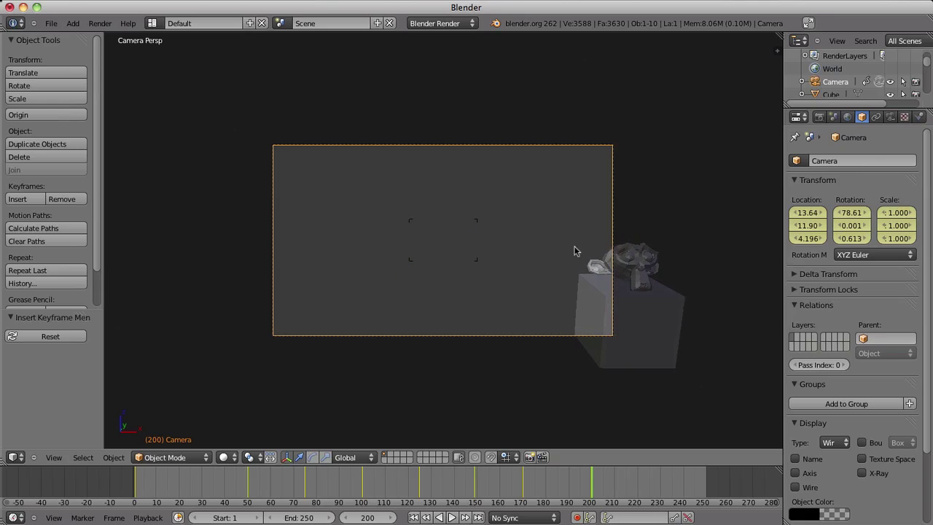
middle_drag(574, 250, 410, 251)
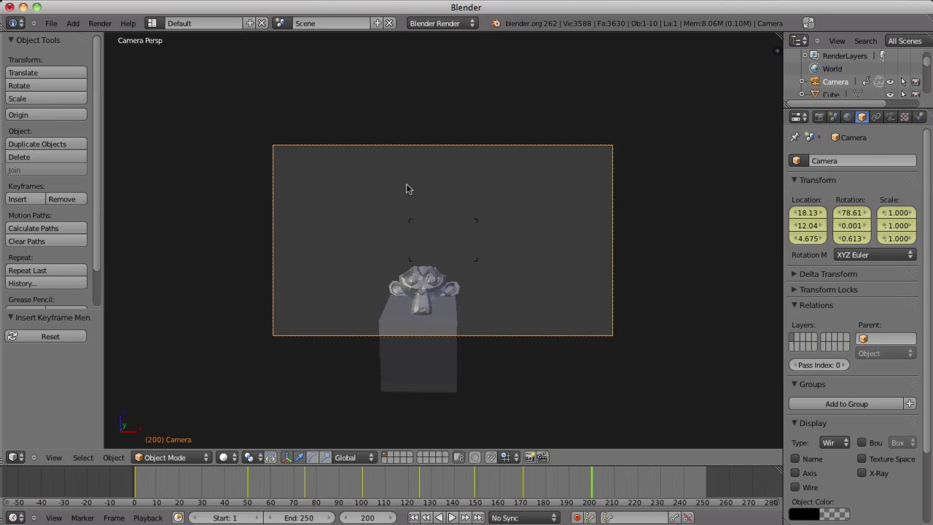
middle_drag(406, 188, 424, 277)
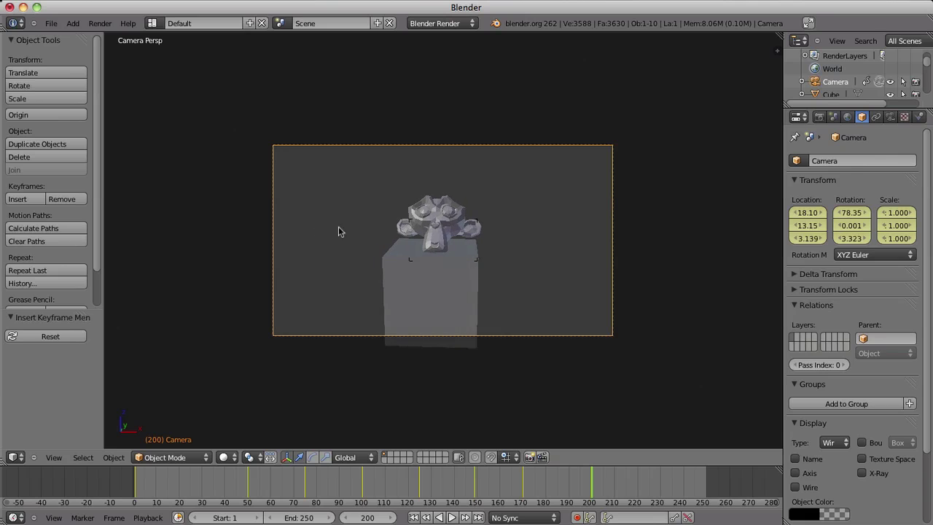
scroll(384, 180, up, 2)
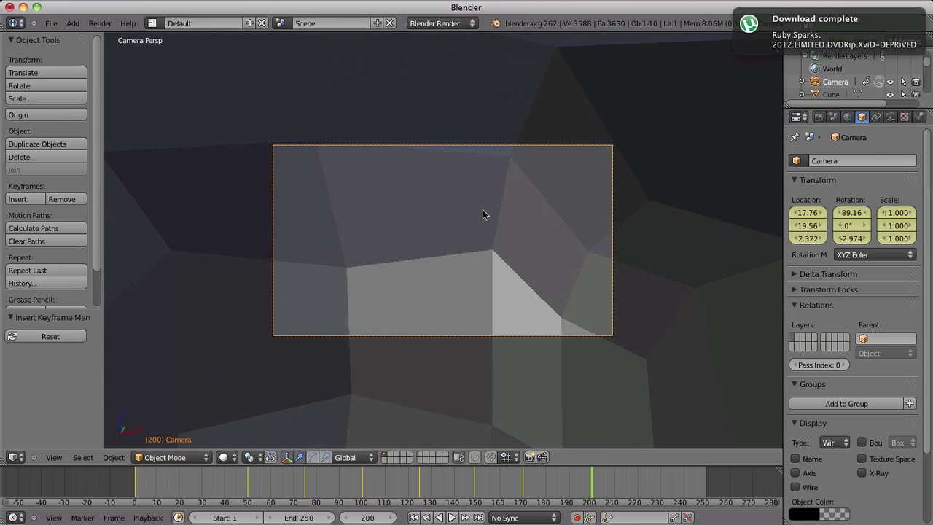
Return the animation to frame 1, where the camera faces the hollow tube
drag(591, 481, 133, 479)
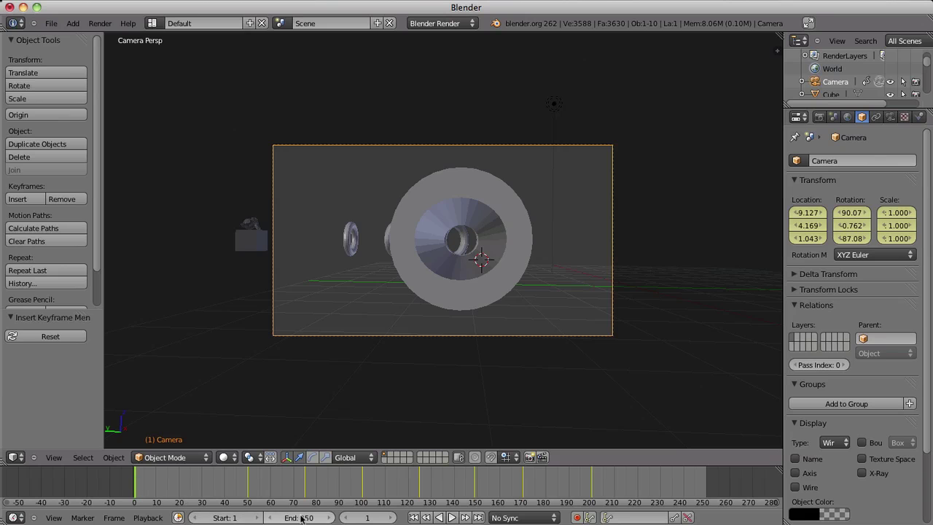